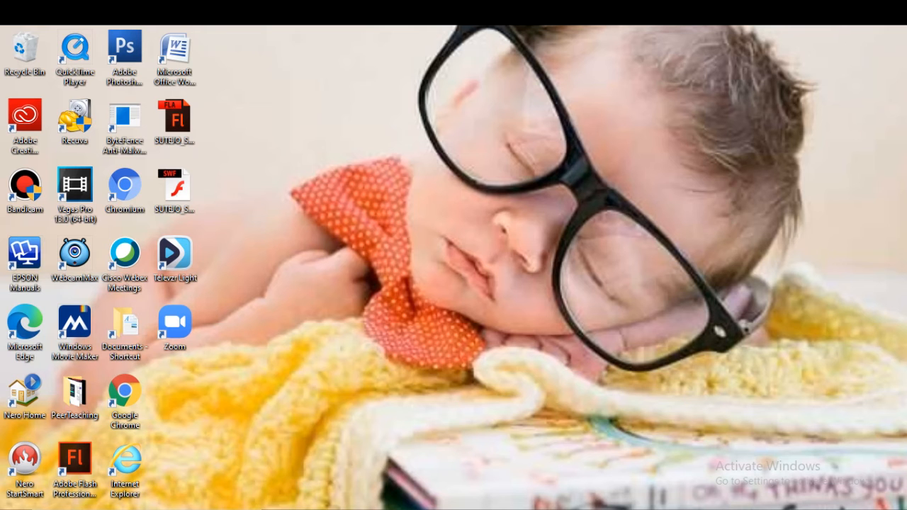
Launch Adobe Flash Professional CC and create a new ActionScript 3.0 document.
{"action": "double_click", "coordinate": [75, 460]}
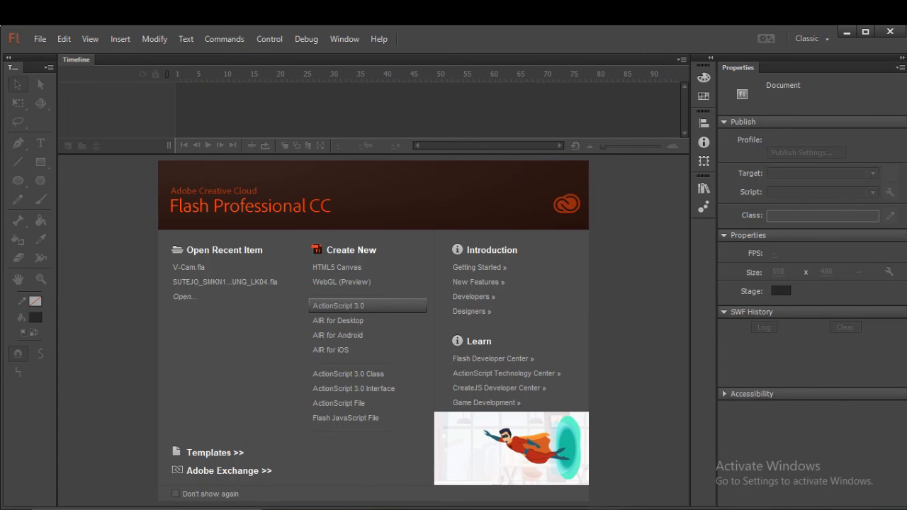
{"action": "left_click", "coordinate": [367, 305]}
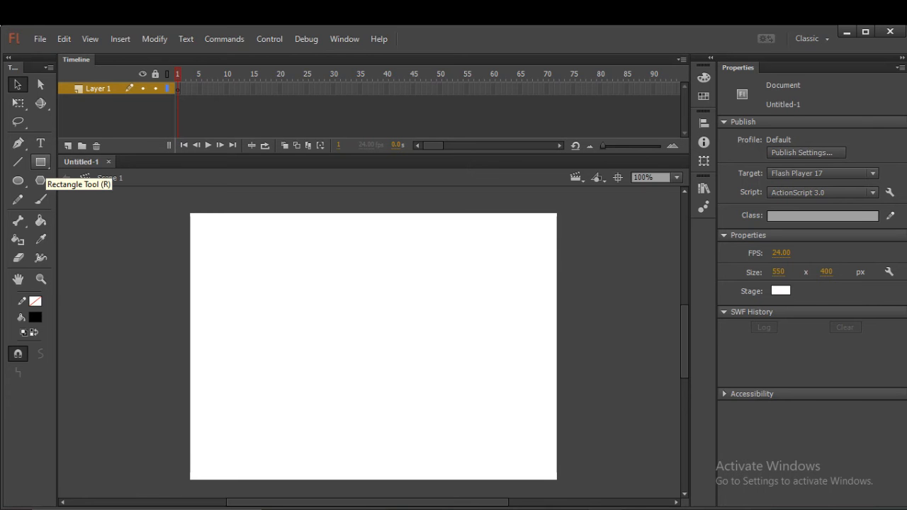
Draw a red (#FF0000) square without a stroke, about 59 × 59 px, near the middle of the stage's left side.
{"action": "left_click", "coordinate": [41, 162]}
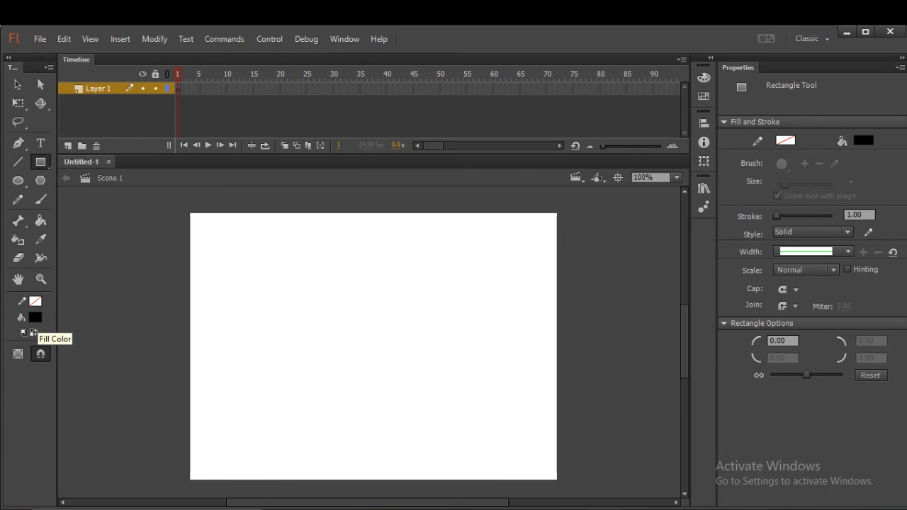
{"action": "left_click", "coordinate": [35, 318]}
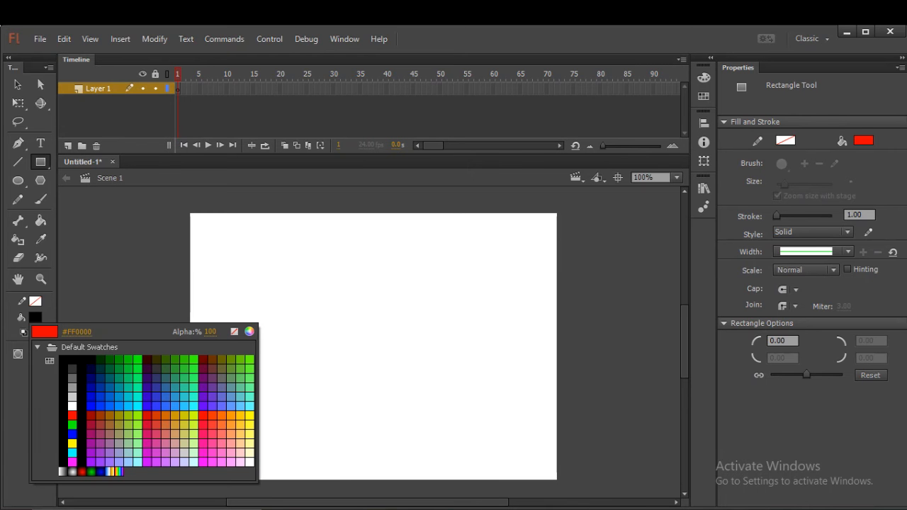
{"action": "left_click", "coordinate": [71, 415]}
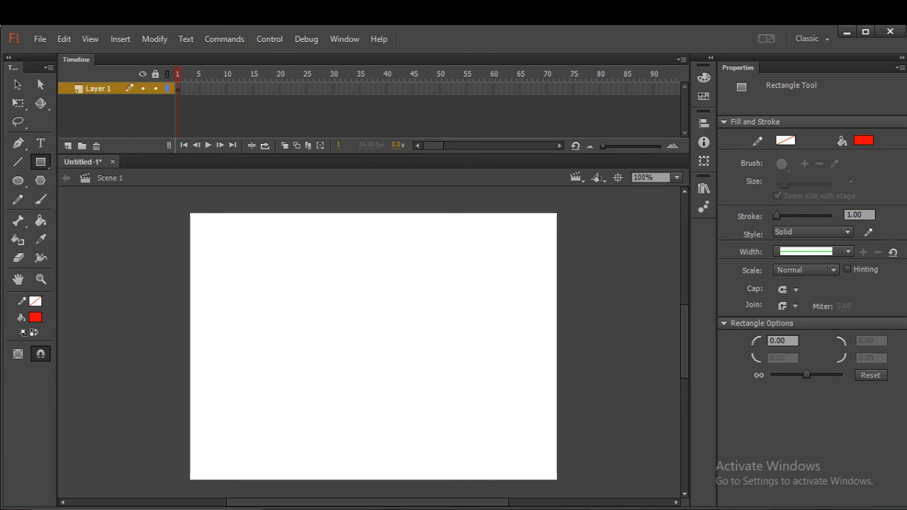
{"action": "mouse_move", "coordinate": [219, 309]}
{"action": "left_mouse_down"}
{"action": "mouse_move", "coordinate": [264, 340]}
{"action": "mouse_move", "coordinate": [258, 348]}
{"action": "left_mouse_up"}
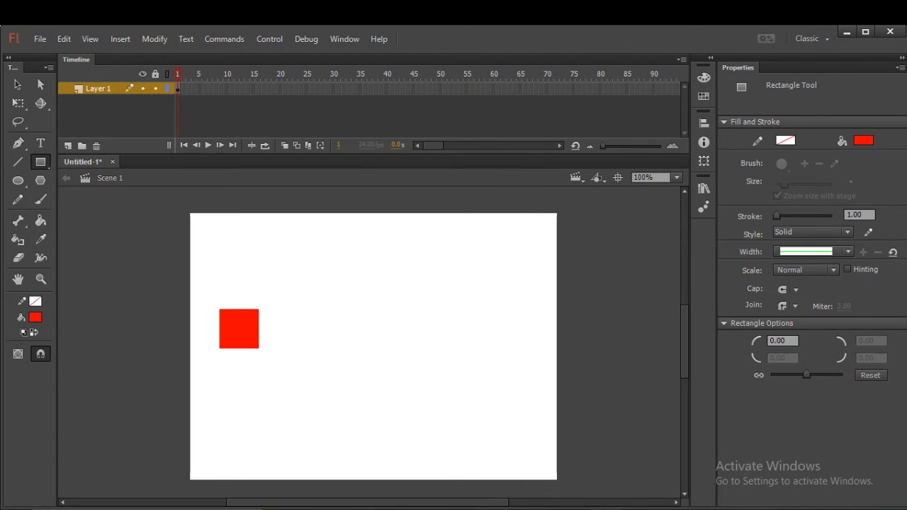
Insert a keyframe at frame 2 of Layer 1 and compare it with frame 1.
{"action": "left_click", "coordinate": [183, 88]}
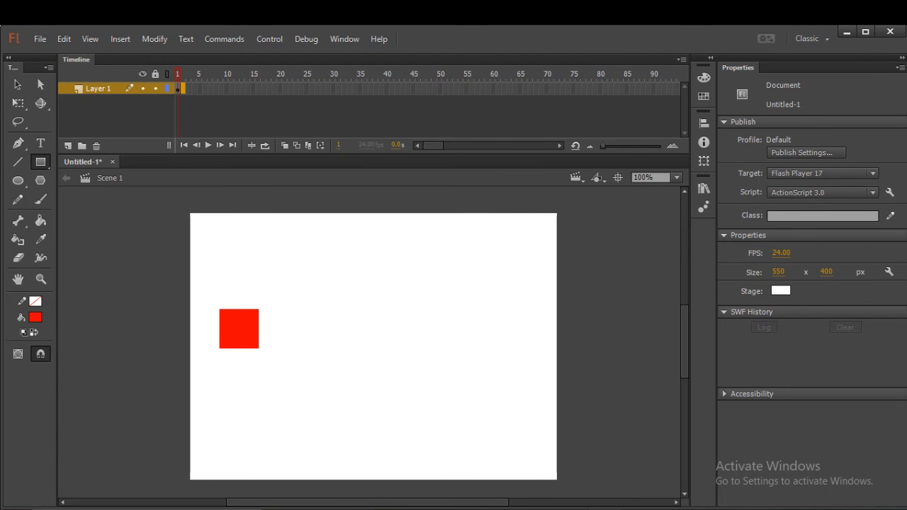
{"action": "right_click", "coordinate": [180, 88]}
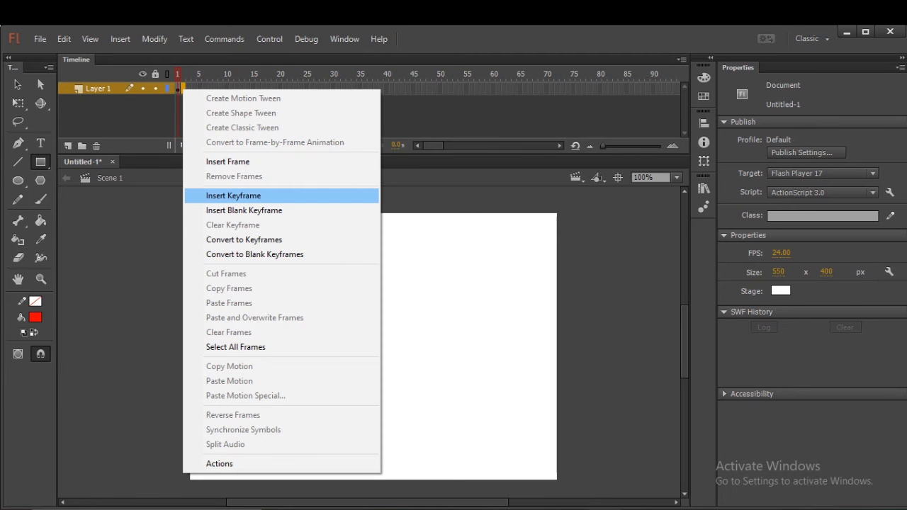
{"action": "left_click", "coordinate": [233, 196]}
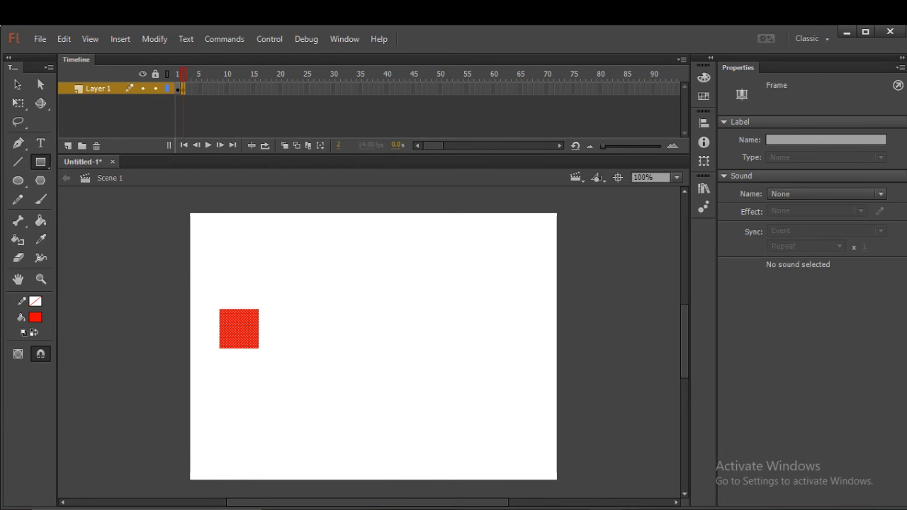
{"action": "left_click", "coordinate": [177, 89]}
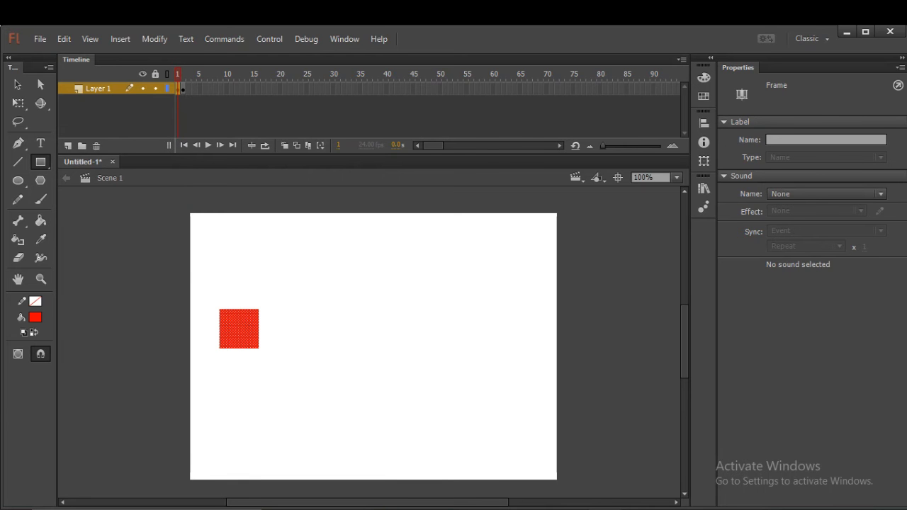
{"action": "left_click", "coordinate": [182, 89]}
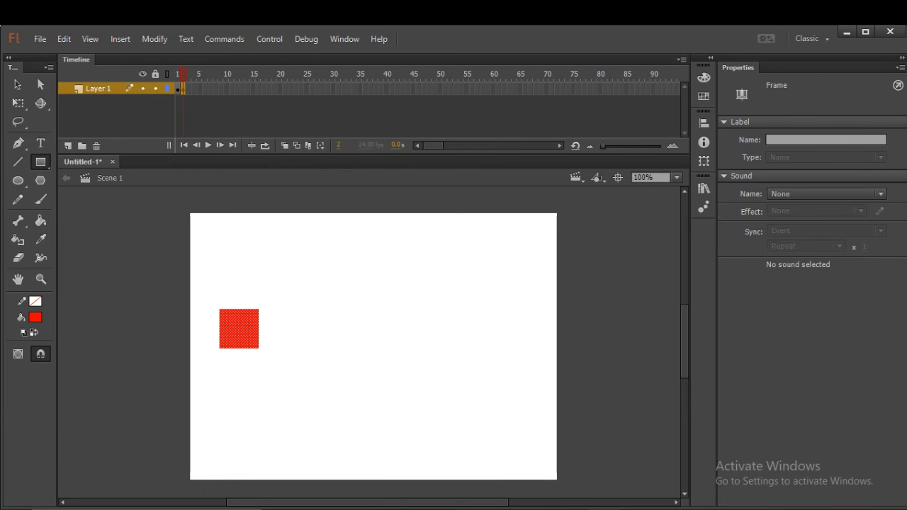
{"action": "left_click", "coordinate": [178, 90]}
{"action": "left_click", "coordinate": [183, 90]}
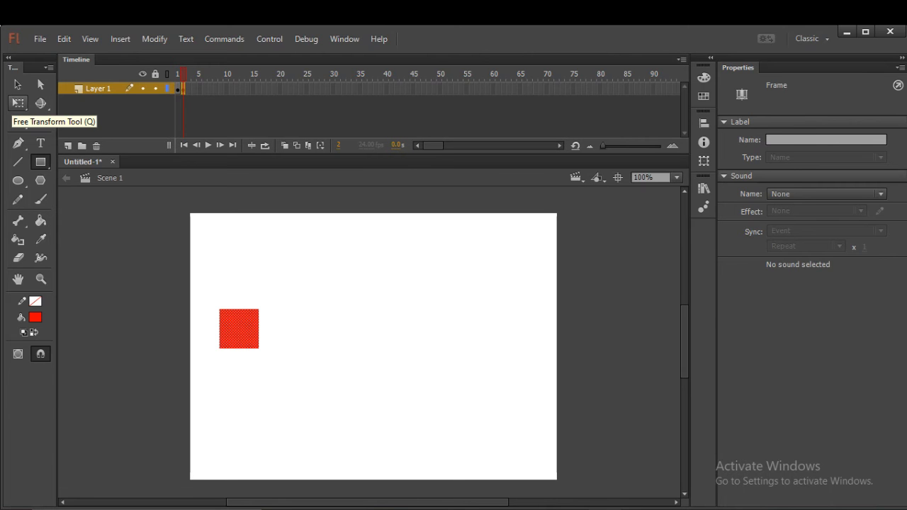
Rotate the red square about 15° clockwise in frame 2 with the Free Transform tool.
{"action": "left_click", "coordinate": [15, 103]}
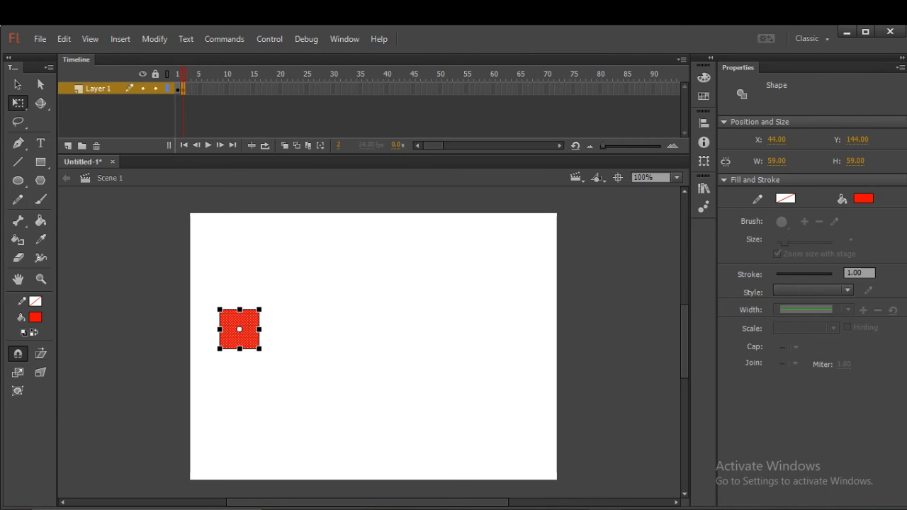
{"action": "left_click_drag", "start_coordinate": [262, 306], "coordinate": [271, 321]}
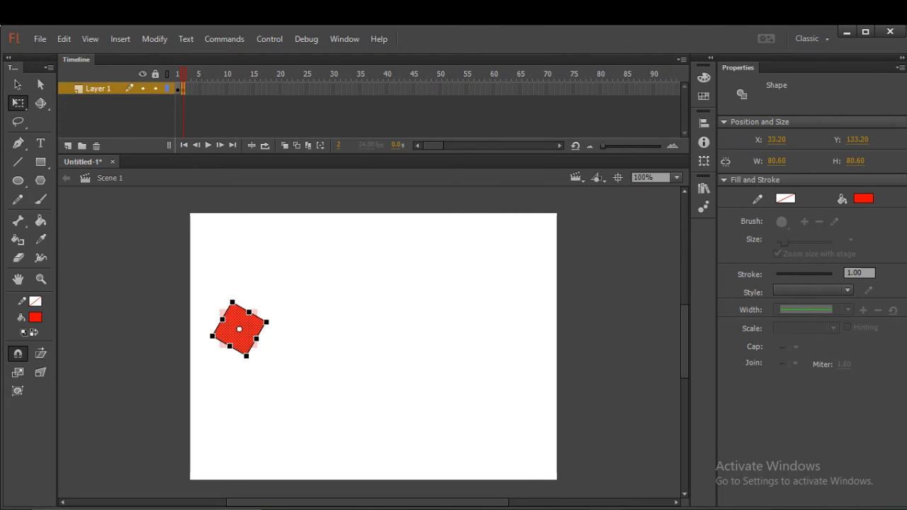
{"action": "key", "text": "ctrl+z"}
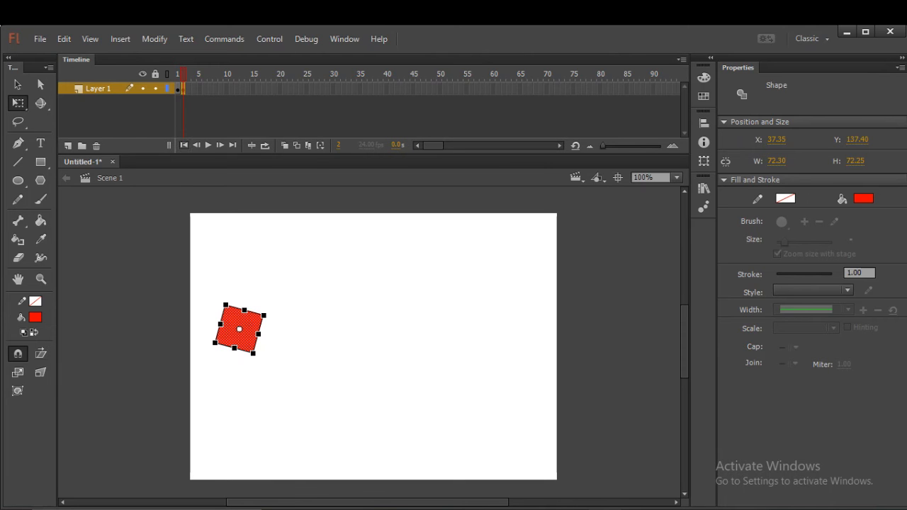
Insert a keyframe at frame 3 and rotate the square there about 15° further clockwise.
{"action": "key", "text": "F6"}
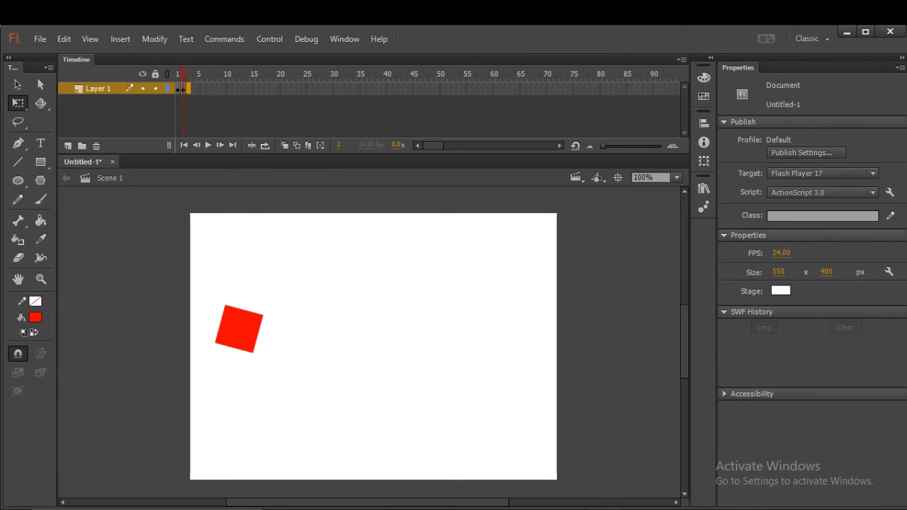
{"action": "right_click", "coordinate": [188, 91]}
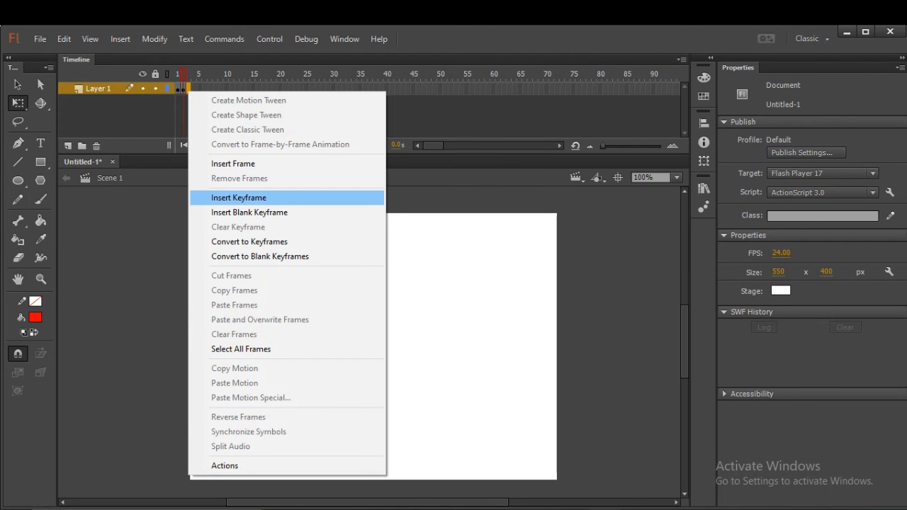
{"action": "left_click", "coordinate": [238, 198]}
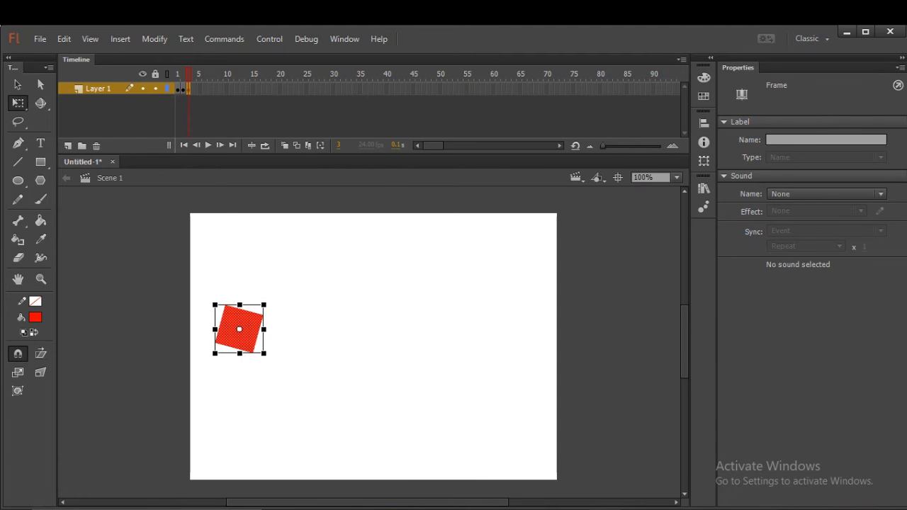
{"action": "left_click_drag", "start_coordinate": [266, 302], "coordinate": [272, 311]}
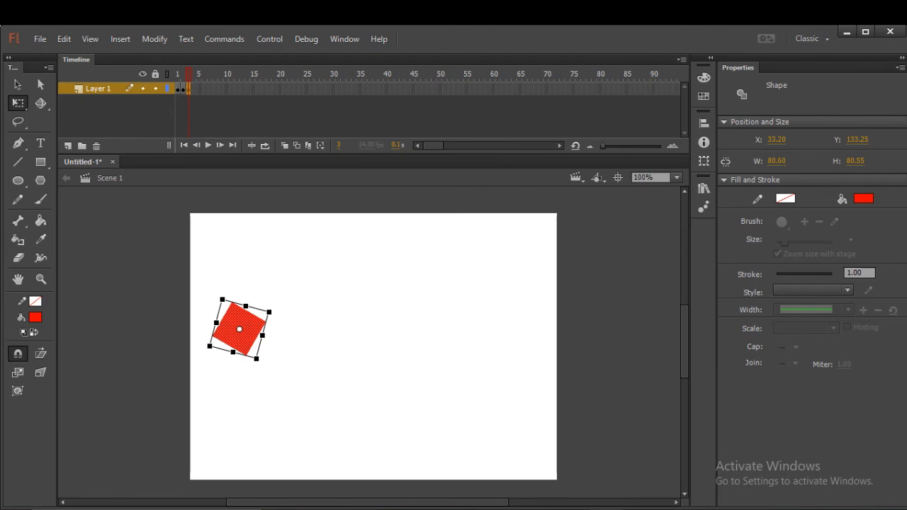
Insert a keyframe at frame 4 and rotate the square there about 15° further clockwise.
{"action": "left_click", "coordinate": [194, 89]}
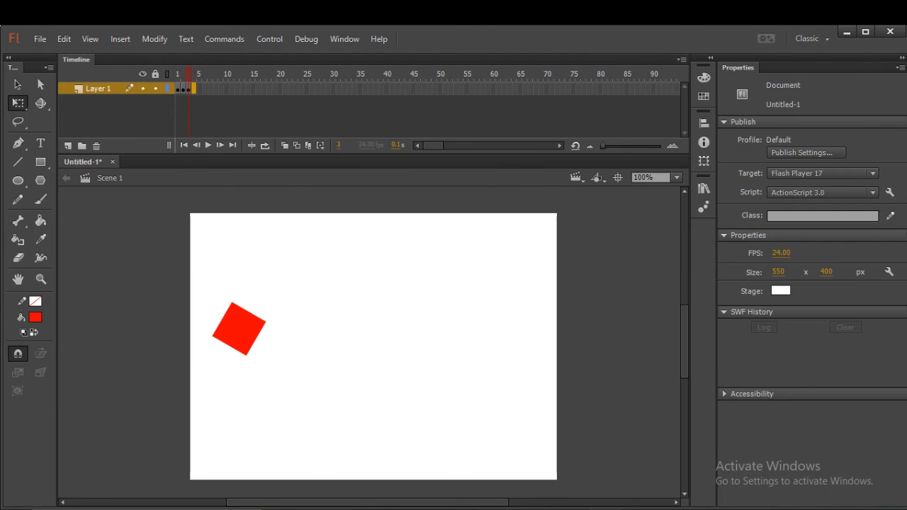
{"action": "right_click", "coordinate": [194, 89]}
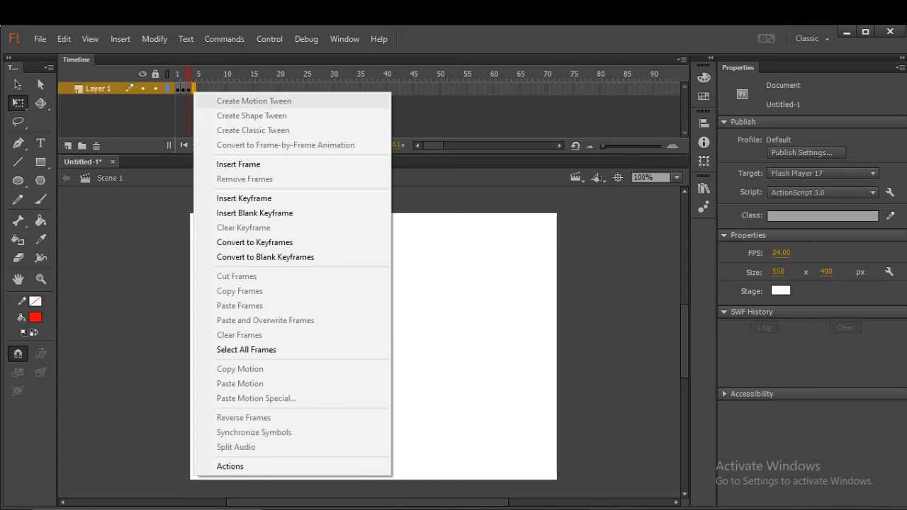
{"action": "left_click", "coordinate": [243, 199]}
{"action": "left_click_drag", "start_coordinate": [269, 300], "coordinate": [275, 309]}
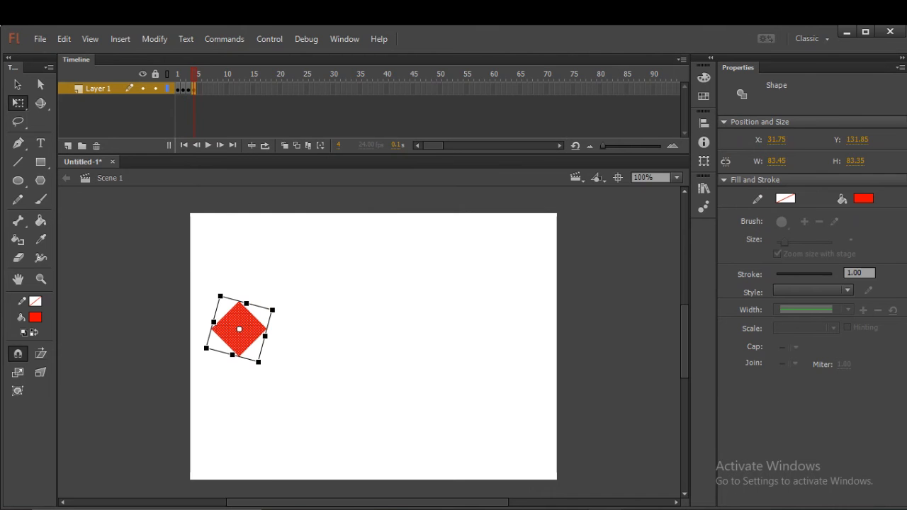
Insert a keyframe at frame 5 and rotate the square there about 15° further clockwise.
{"action": "left_click", "coordinate": [199, 89]}
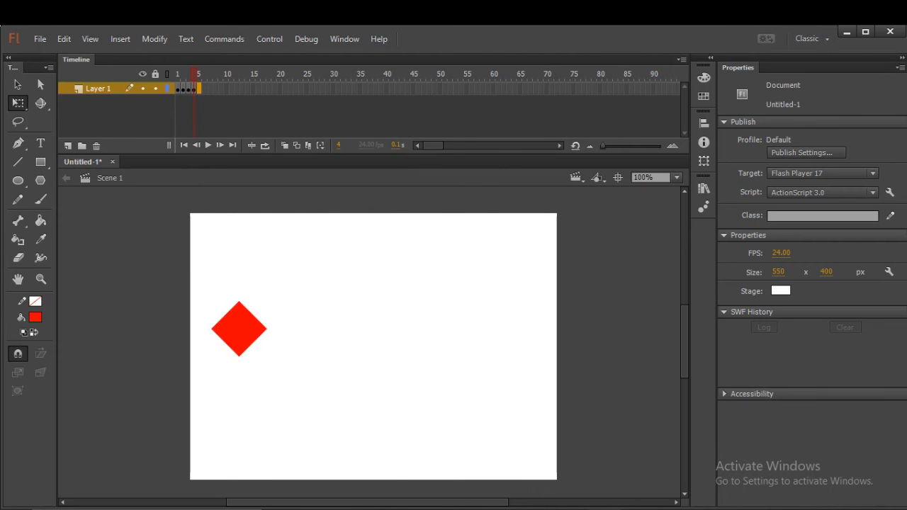
{"action": "right_click", "coordinate": [199, 88]}
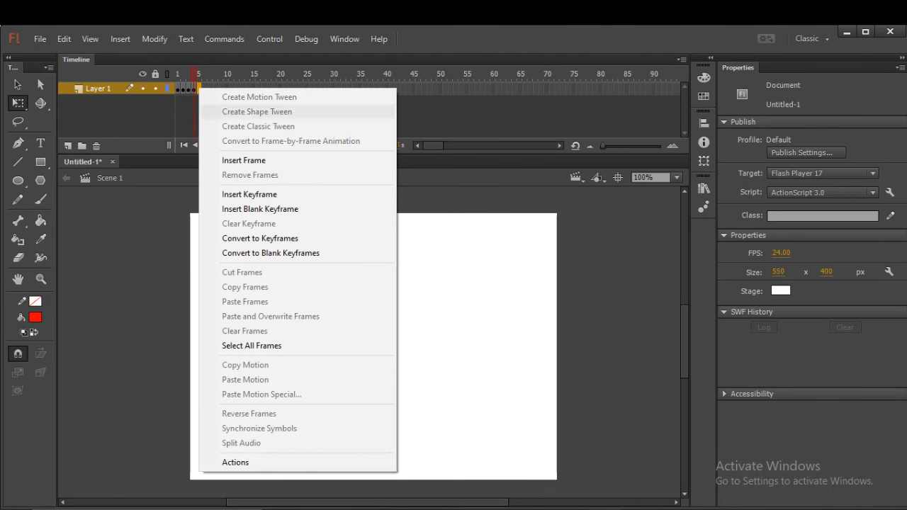
{"action": "left_click", "coordinate": [248, 194]}
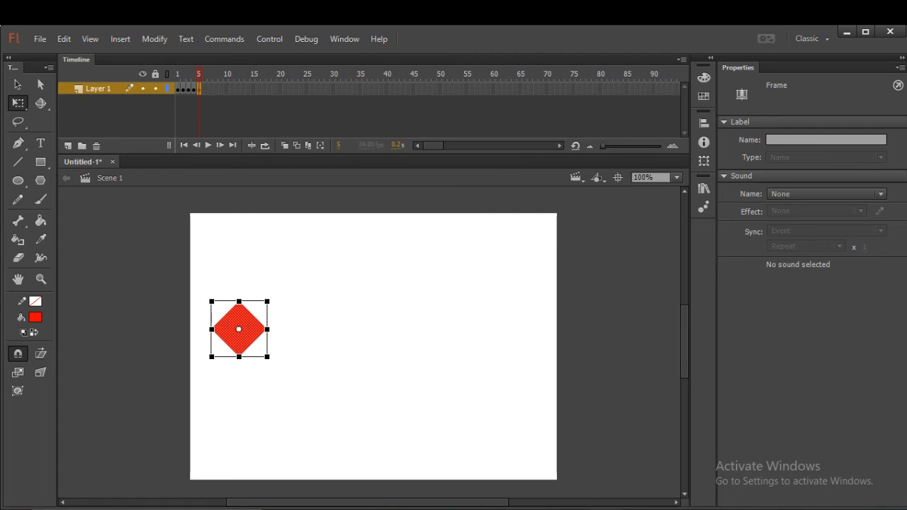
{"action": "left_click_drag", "start_coordinate": [270, 299], "coordinate": [277, 307]}
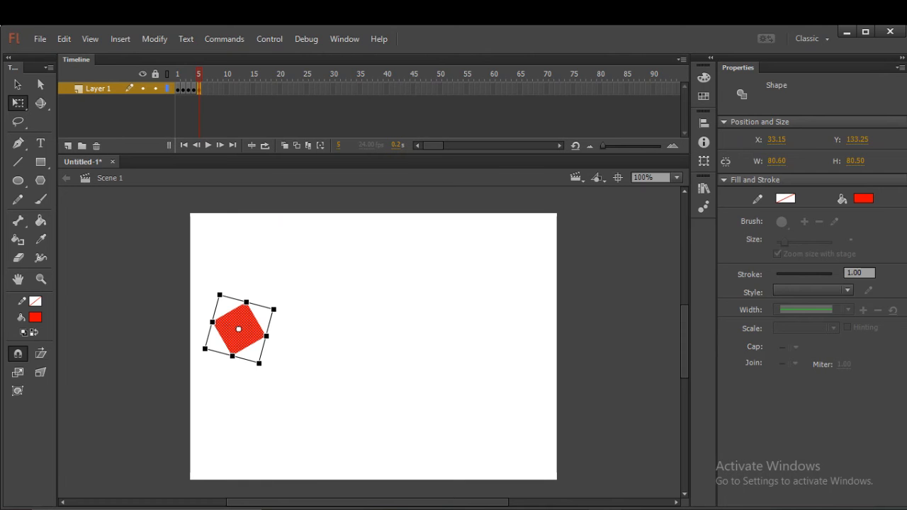
Insert a keyframe at frame 6 and rotate the square there about 15° further clockwise.
{"action": "left_click", "coordinate": [204, 89]}
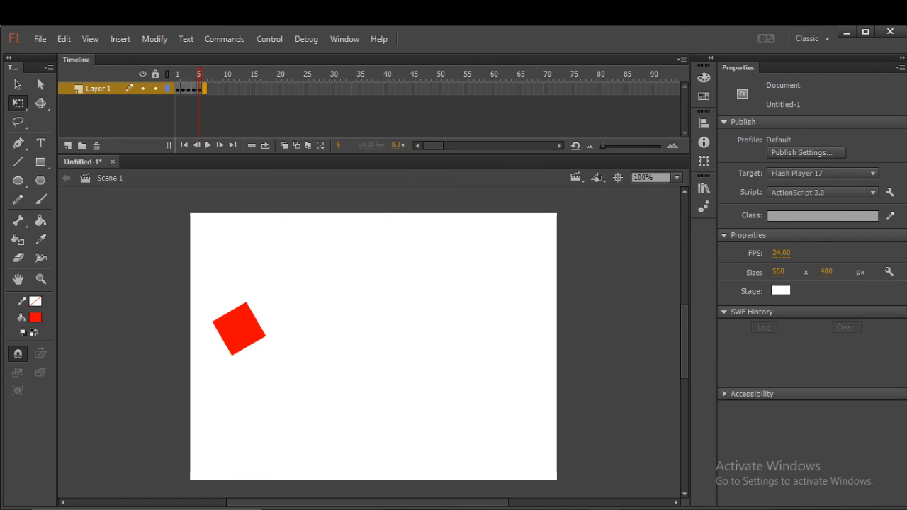
{"action": "right_click", "coordinate": [204, 88]}
{"action": "left_click", "coordinate": [255, 194]}
{"action": "left_click_drag", "start_coordinate": [269, 299], "coordinate": [276, 308]}
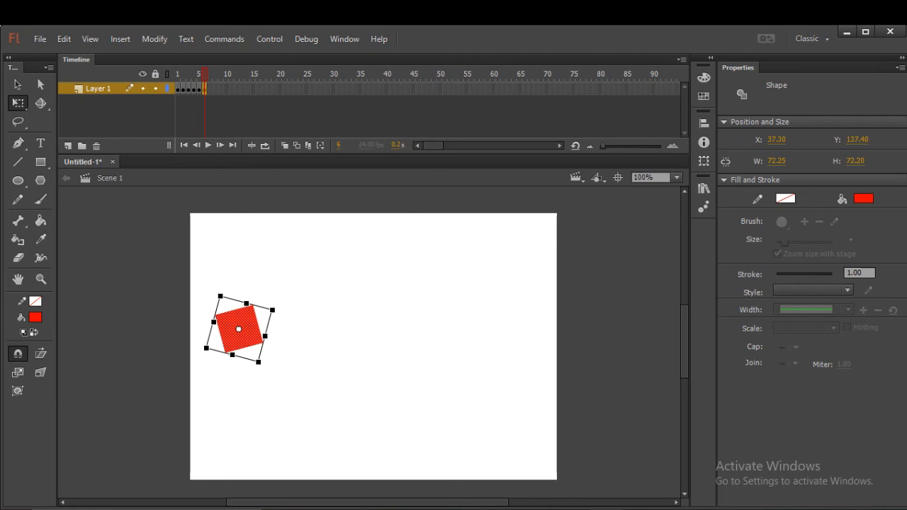
Insert a keyframe at frame 7 and rotate the square there about 15° further clockwise.
{"action": "left_click", "coordinate": [209, 89]}
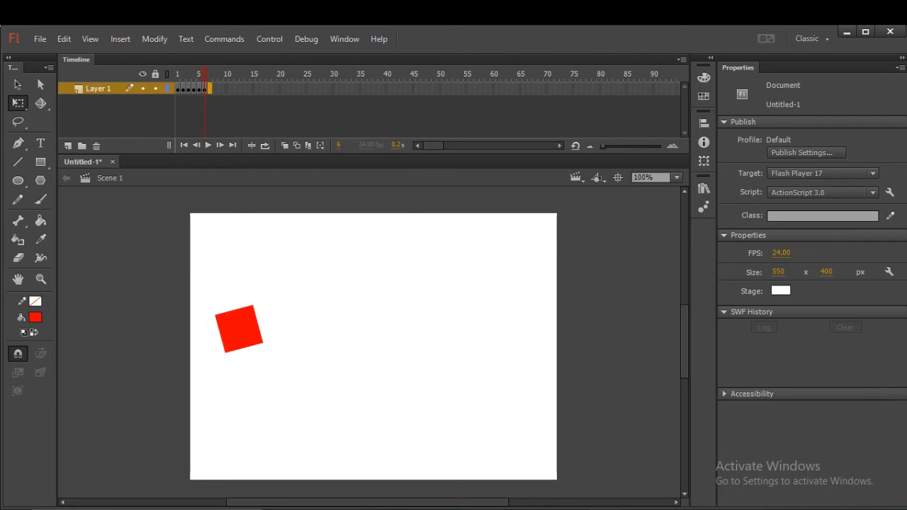
{"action": "right_click", "coordinate": [209, 89]}
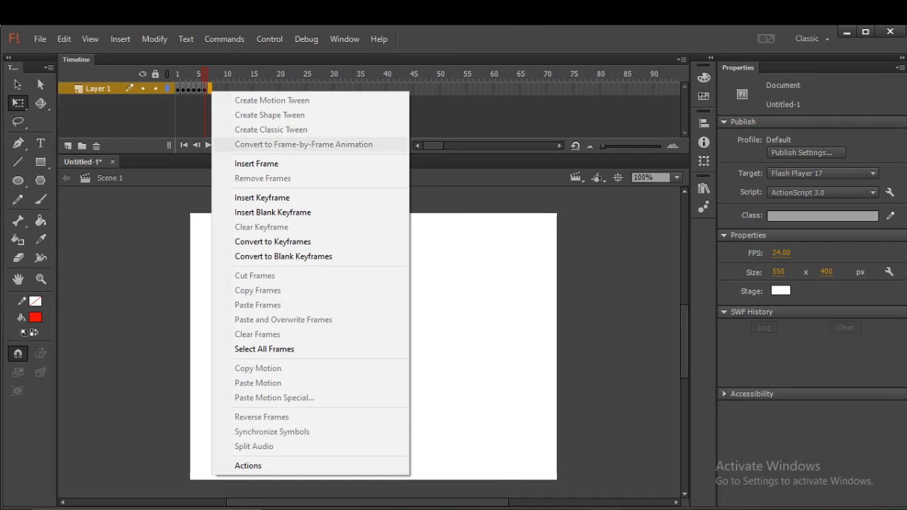
{"action": "left_click", "coordinate": [263, 198]}
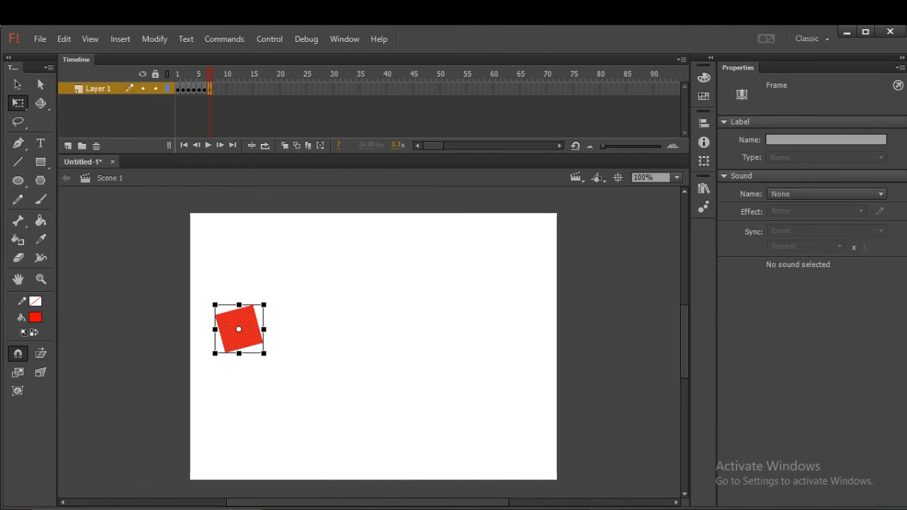
{"action": "left_click_drag", "start_coordinate": [266, 303], "coordinate": [272, 311]}
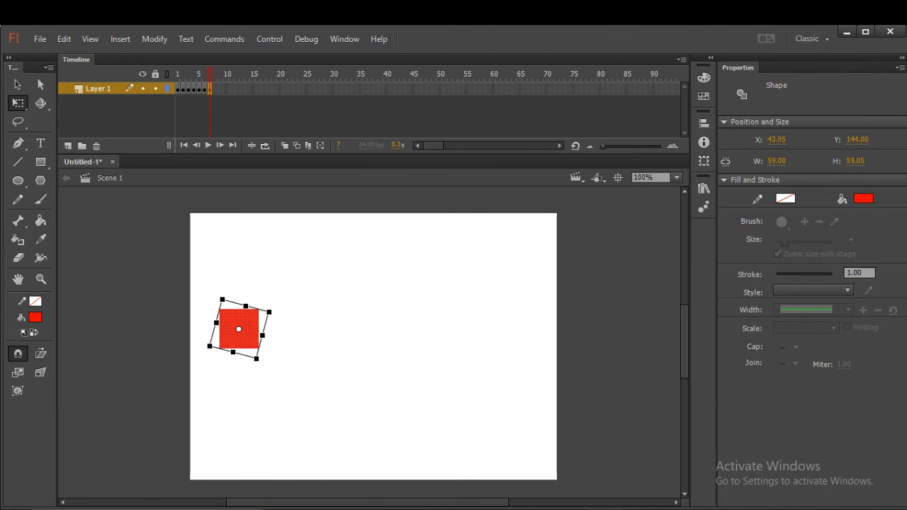
Insert a keyframe at frame 8 and rotate the square there about 15° further clockwise.
{"action": "left_click", "coordinate": [215, 89]}
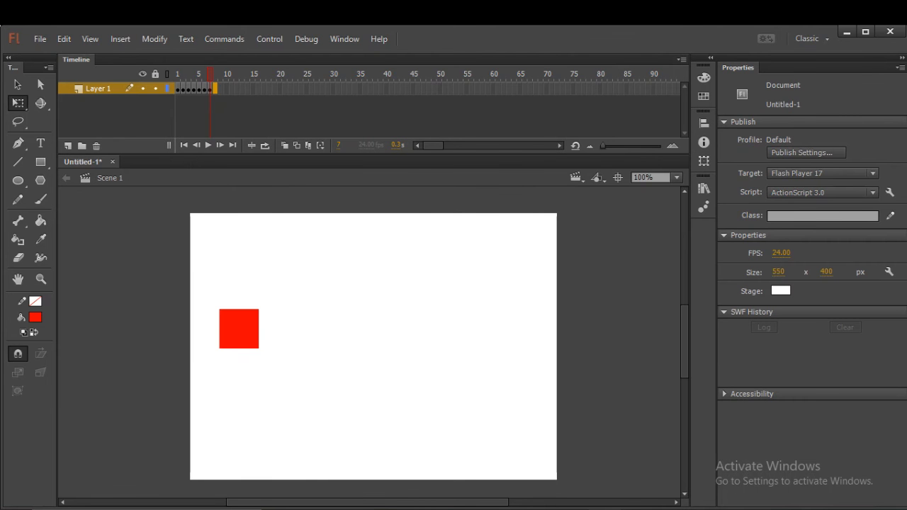
{"action": "right_click", "coordinate": [215, 88]}
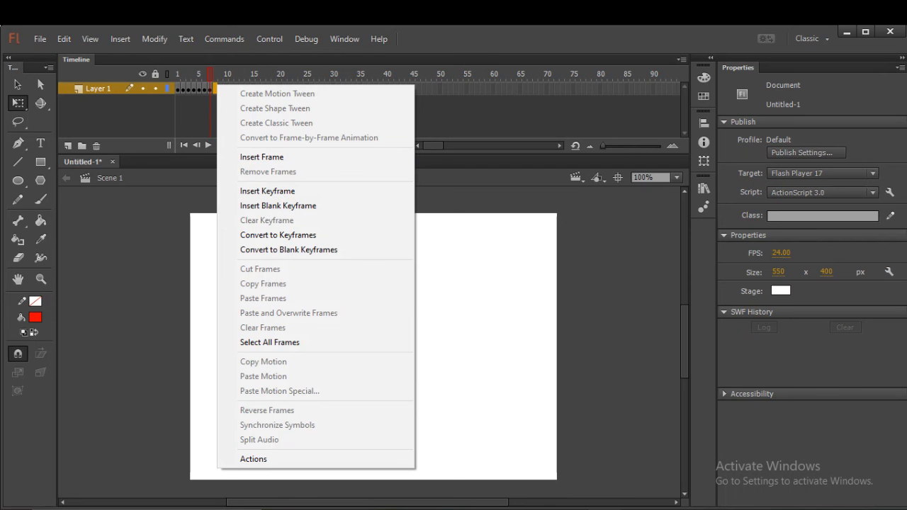
{"action": "left_click", "coordinate": [267, 191]}
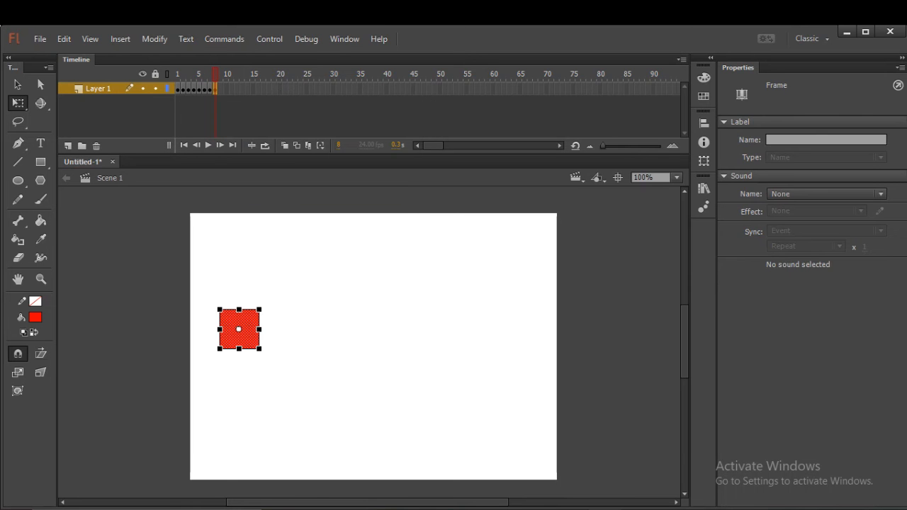
{"action": "left_click", "coordinate": [243, 335]}
{"action": "left_click_drag", "start_coordinate": [262, 307], "coordinate": [268, 313]}
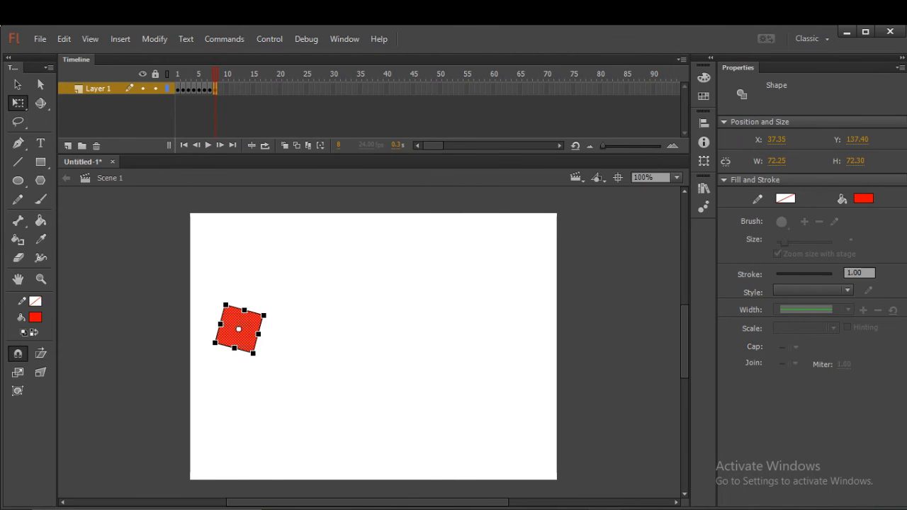
Insert a keyframe at frame 9 and rotate the square there about 15° further clockwise.
{"action": "left_click", "coordinate": [220, 89]}
{"action": "right_click", "coordinate": [221, 88]}
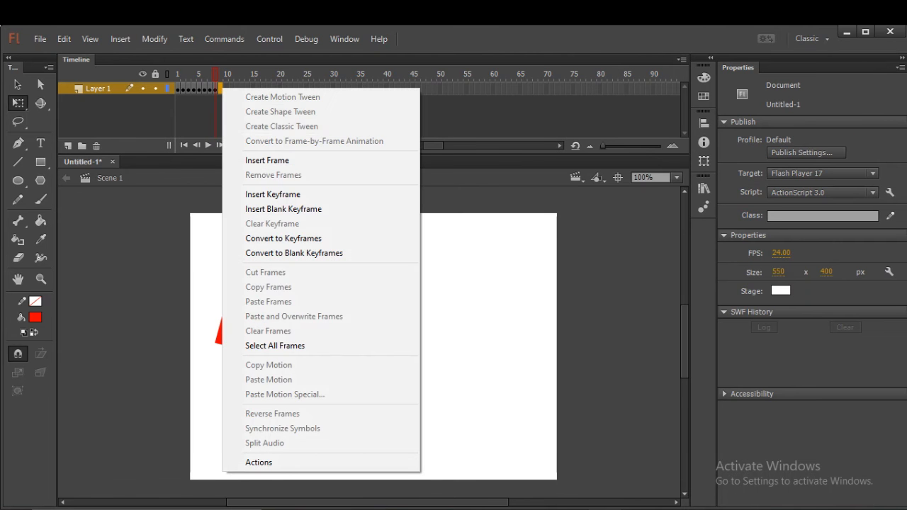
{"action": "left_click", "coordinate": [273, 194]}
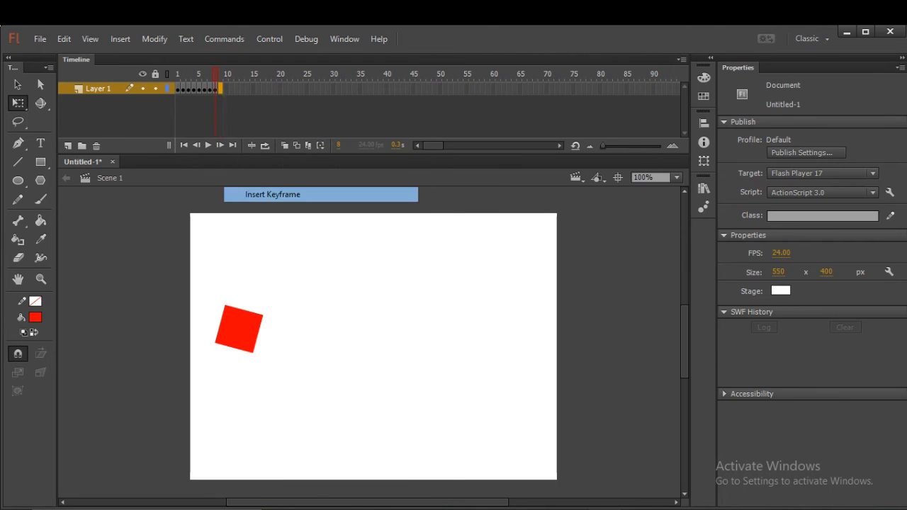
{"action": "left_click_drag", "start_coordinate": [264, 303], "coordinate": [271, 312]}
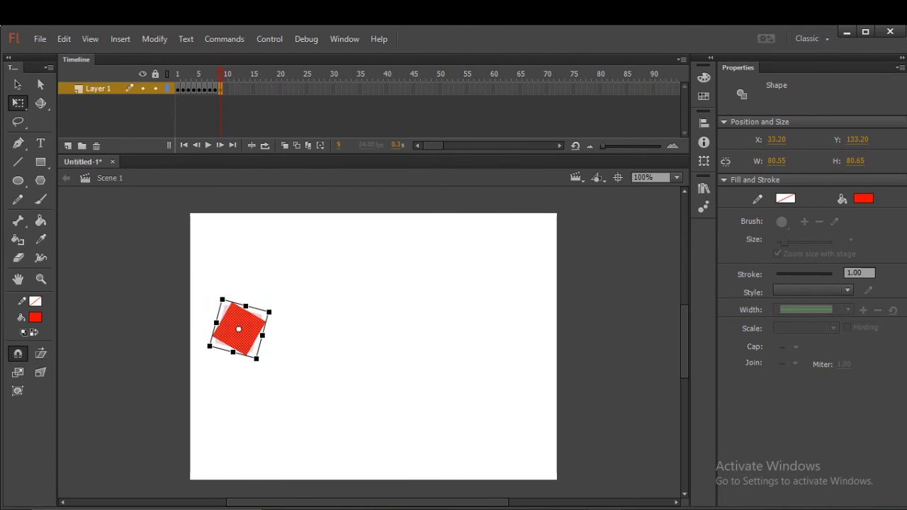
Insert a keyframe at frame 10 and rotate the square there about 15° further clockwise.
{"action": "left_click", "coordinate": [226, 89]}
{"action": "right_click", "coordinate": [226, 89]}
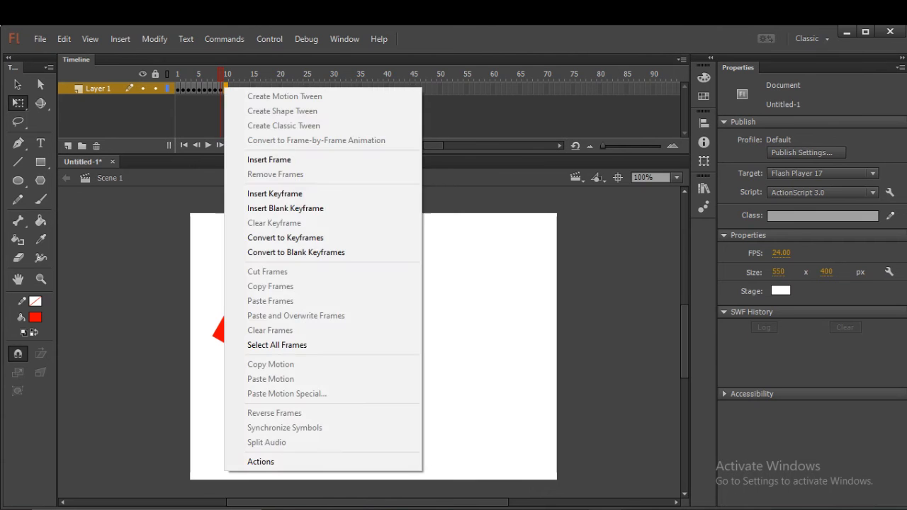
{"action": "left_click", "coordinate": [275, 194]}
{"action": "left_click", "coordinate": [238, 326]}
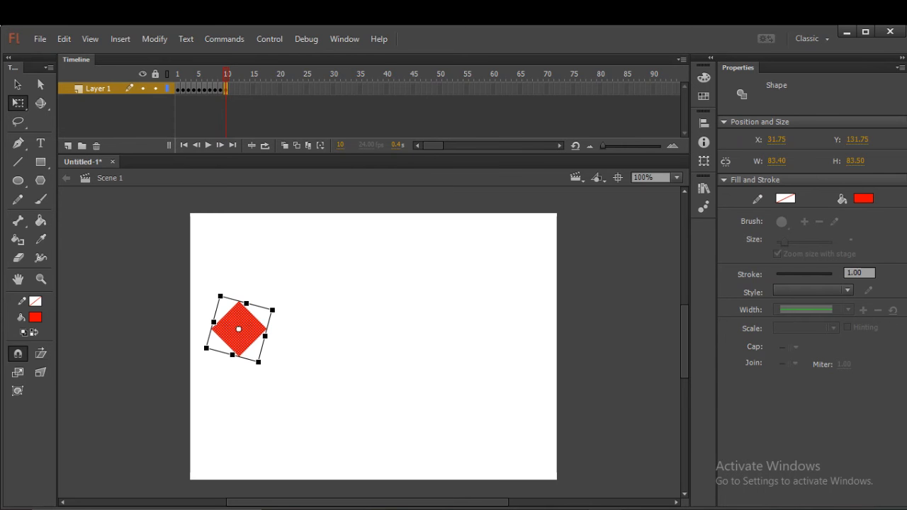
{"action": "key", "text": "Escape"}
Play the animation from frame 1, test it as a movie, and close the preview.
{"action": "left_click", "coordinate": [178, 89]}
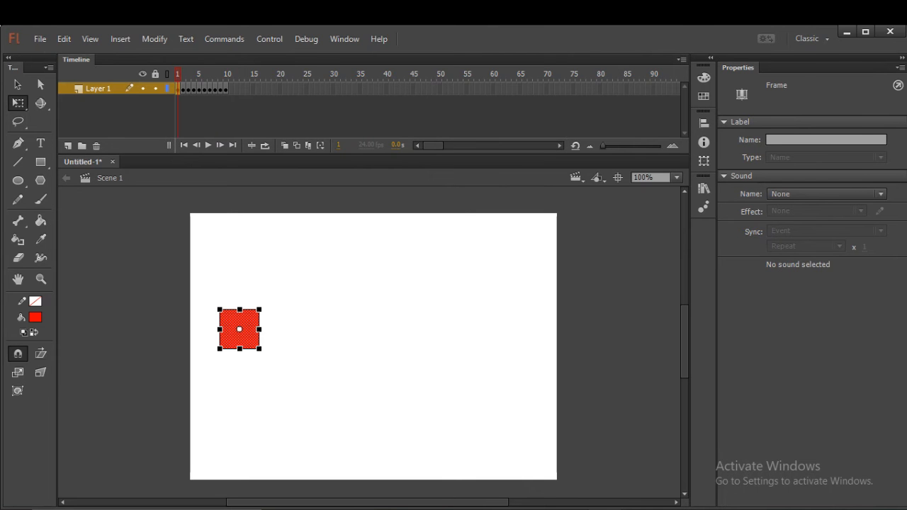
{"action": "key", "text": "Right"}
{"action": "key", "text": "Left"}
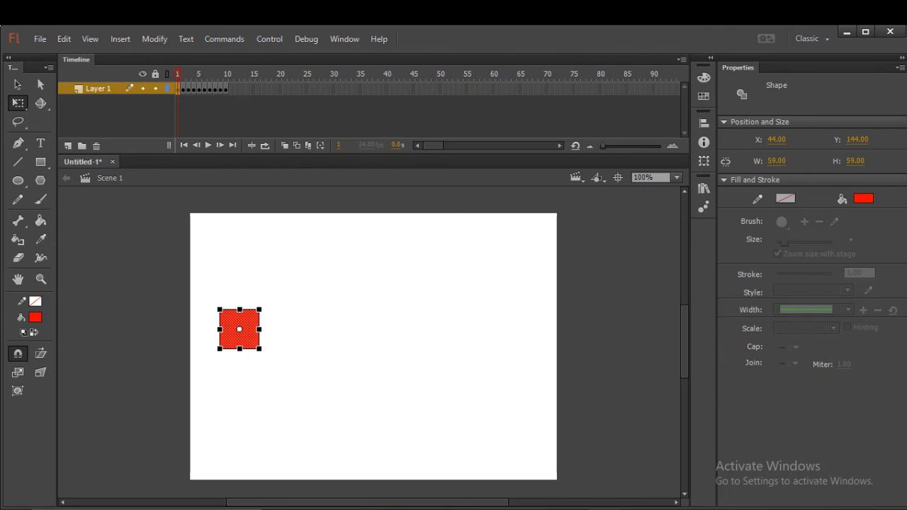
{"action": "key", "text": "Return"}
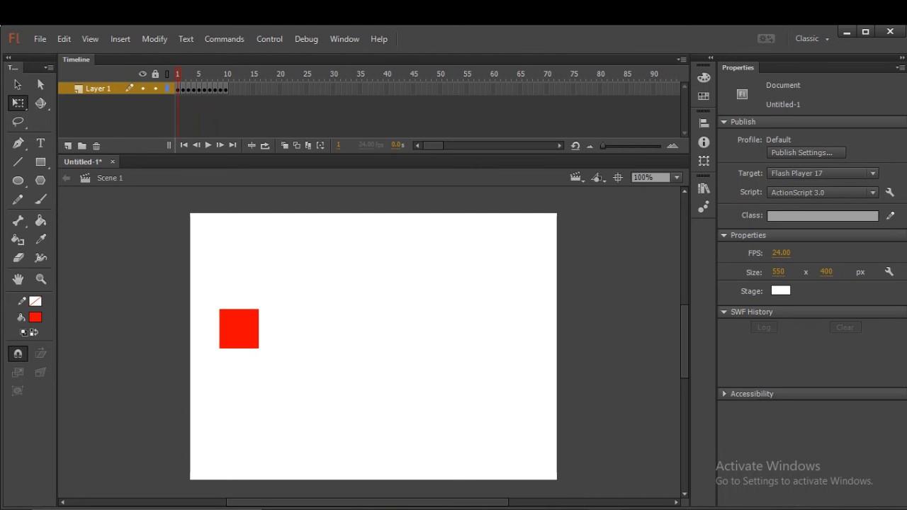
{"action": "key", "text": "ctrl+Return"}
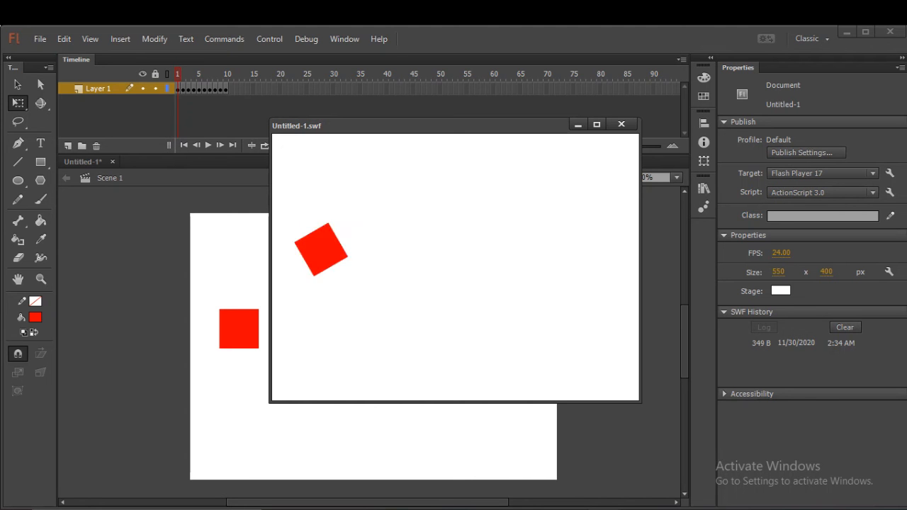
{"action": "key", "text": "ctrl+w"}
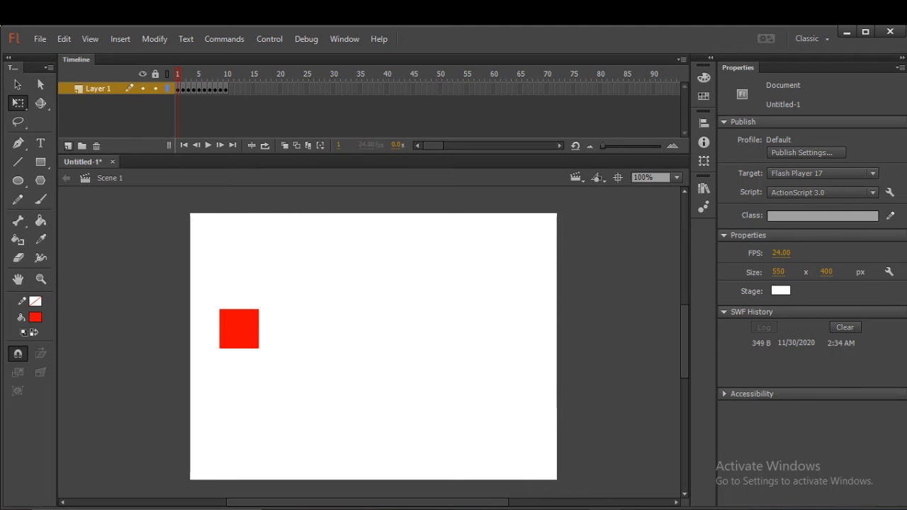
Rename the square's layer Layer 1 as "Kotak Berputar".
{"action": "left_click", "coordinate": [98, 88]}
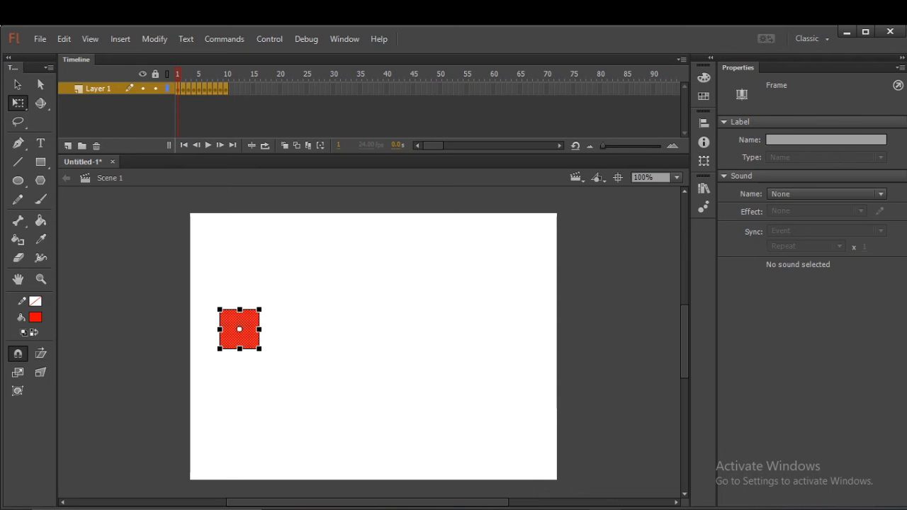
{"action": "double_click", "coordinate": [98, 88]}
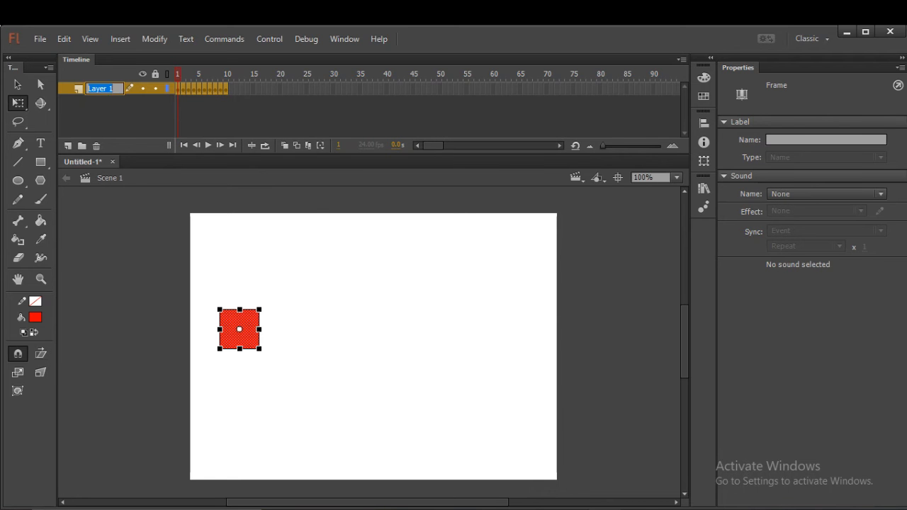
{"action": "type", "text": "Kotak B"}
{"action": "type", "text": "erputar"}
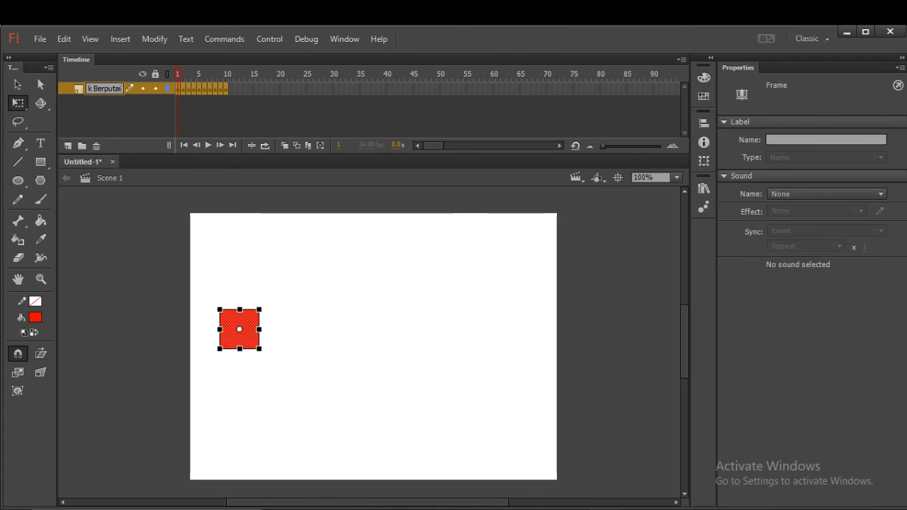
{"action": "key", "text": "Return"}
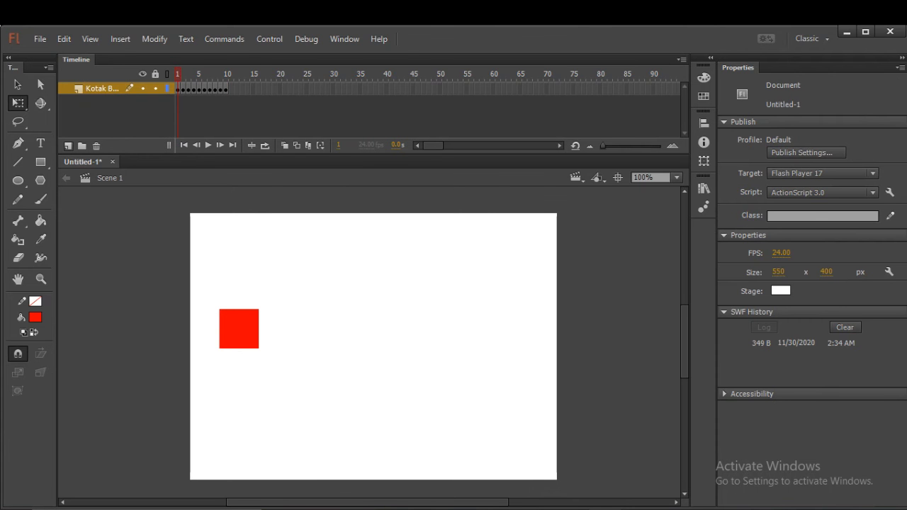
Add a new layer above the square's layer and name it "Animasi Warna".
{"action": "left_click", "coordinate": [69, 146]}
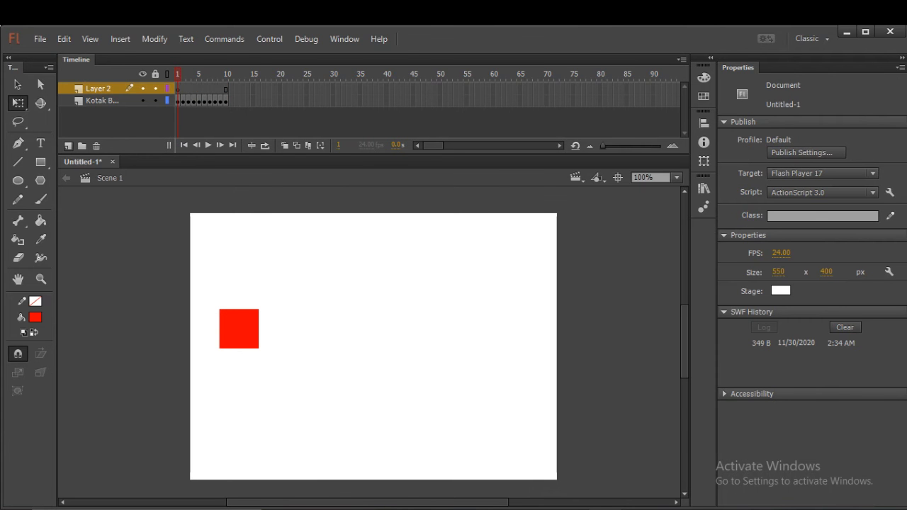
{"action": "double_click", "coordinate": [98, 89]}
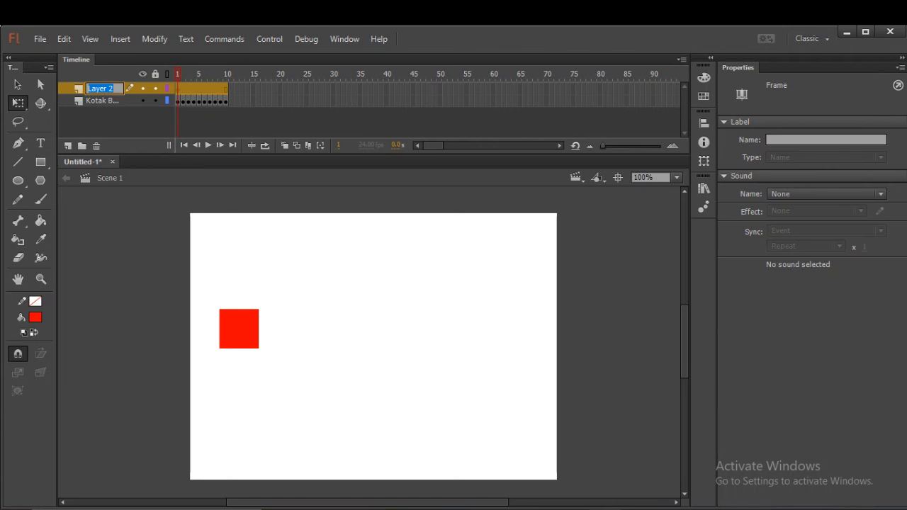
{"action": "type", "text": "Animas"}
{"action": "type", "text": "i Wa"}
{"action": "type", "text": "k"}
{"action": "type", "text": "na"}
{"action": "key", "text": "Return"}
Add the static text "Animasi Warna" near the top of the stage on frame 1 of the new layer.
{"action": "left_click", "coordinate": [178, 90]}
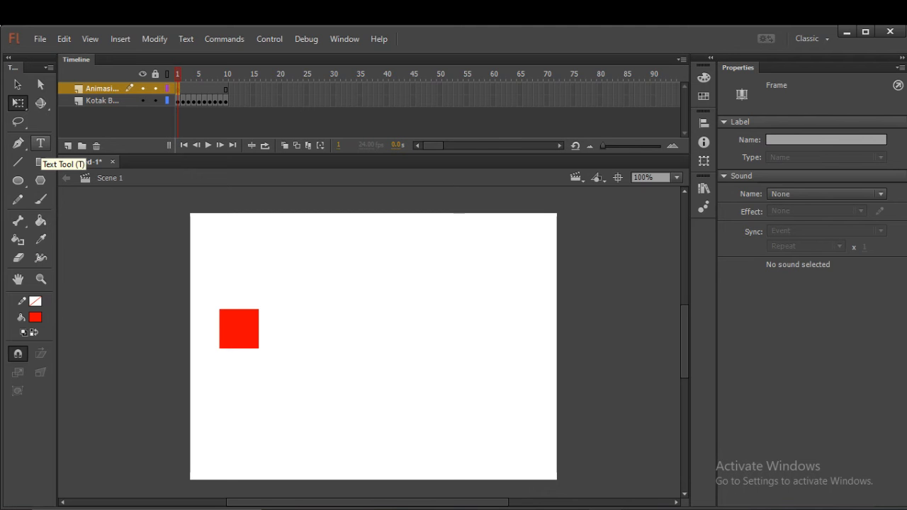
{"action": "left_click", "coordinate": [40, 143]}
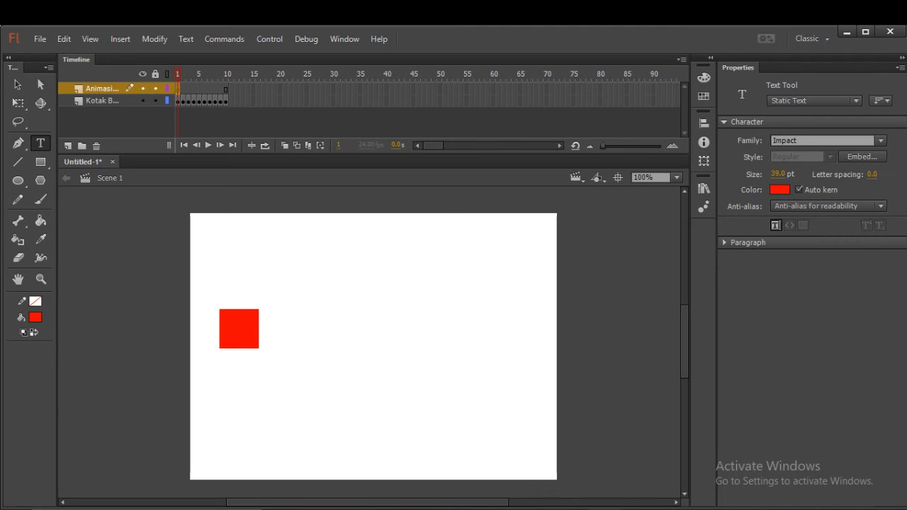
{"action": "left_click", "coordinate": [296, 228]}
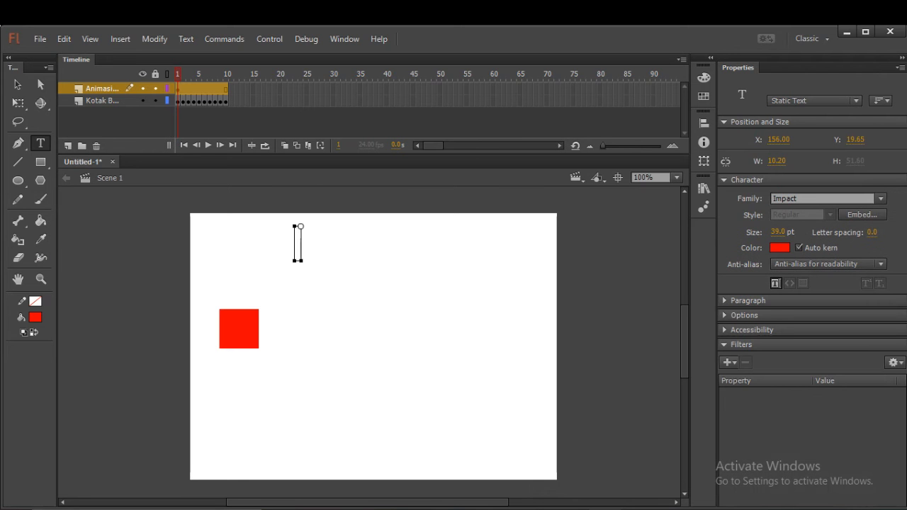
{"action": "type", "text": "Animas"}
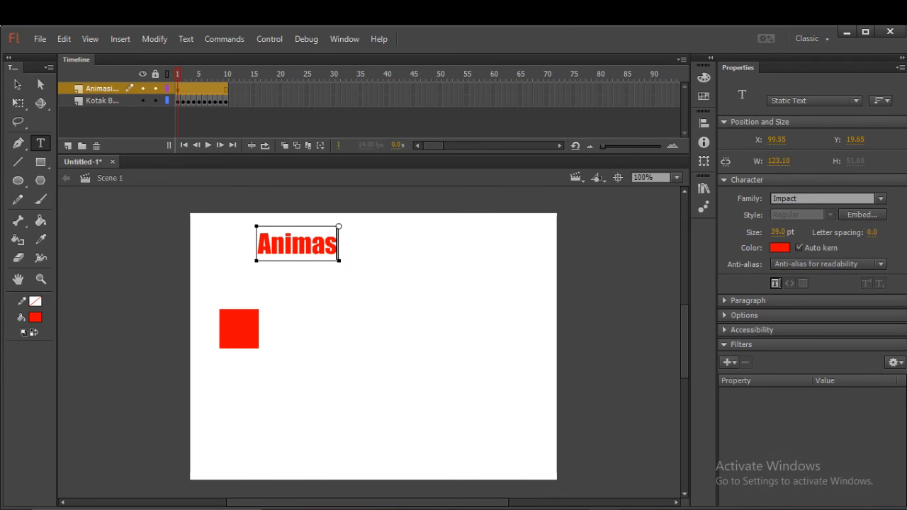
{"action": "type", "text": "i WArna"}
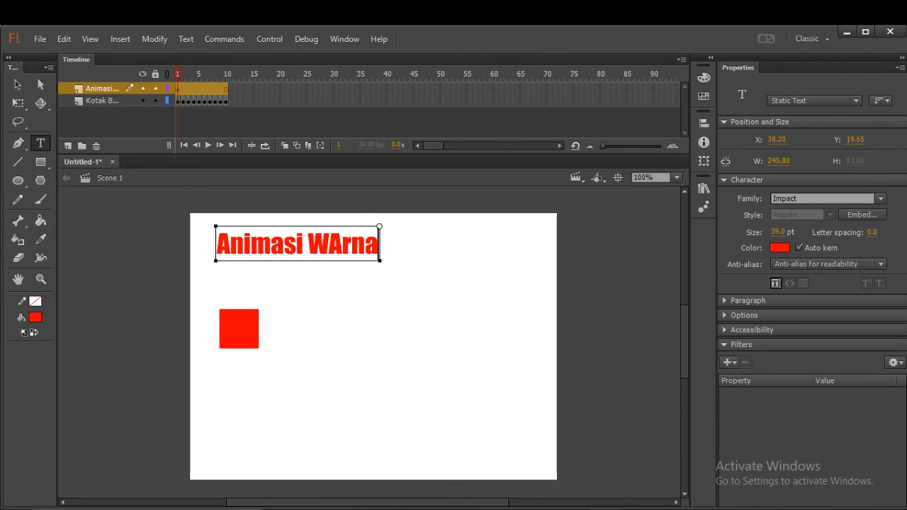
{"action": "key", "text": "BackSpace"}
{"action": "key", "text": "BackSpace"}
{"action": "key", "text": "BackSpace"}
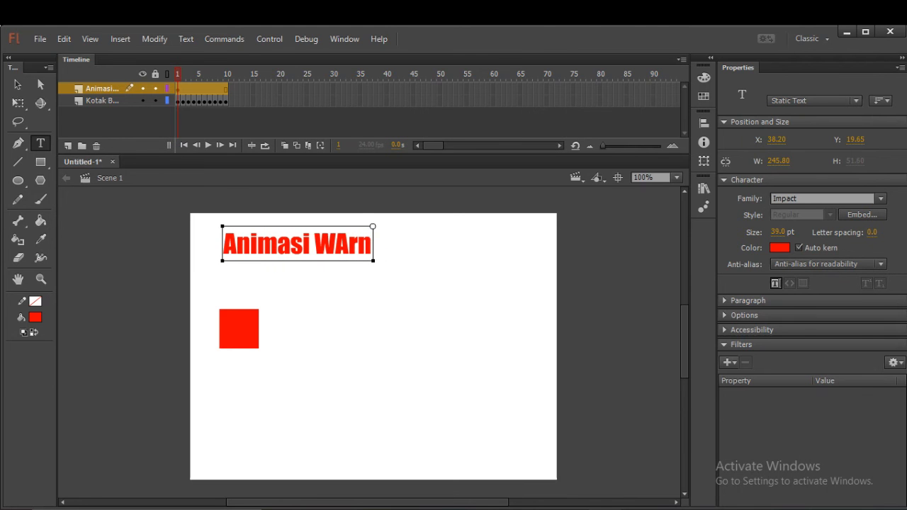
{"action": "key", "text": "BackSpace"}
{"action": "type", "text": "a"}
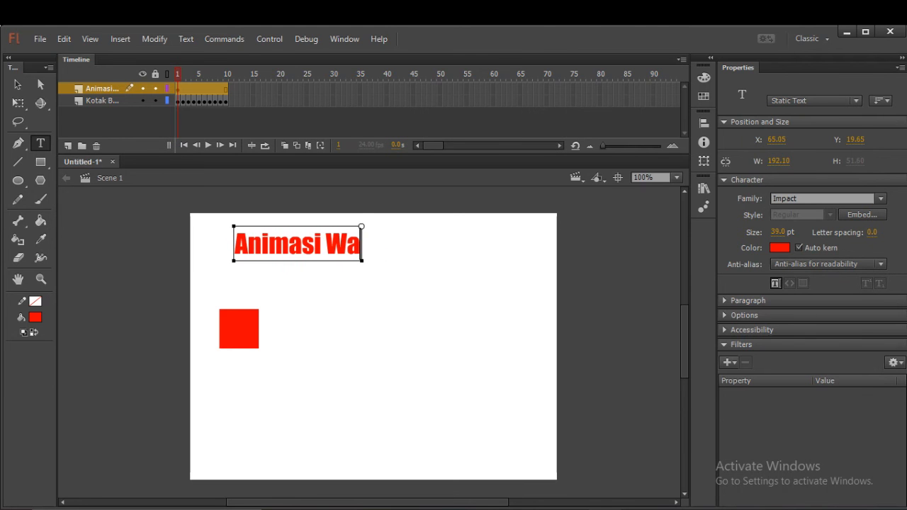
{"action": "type", "text": "rna"}
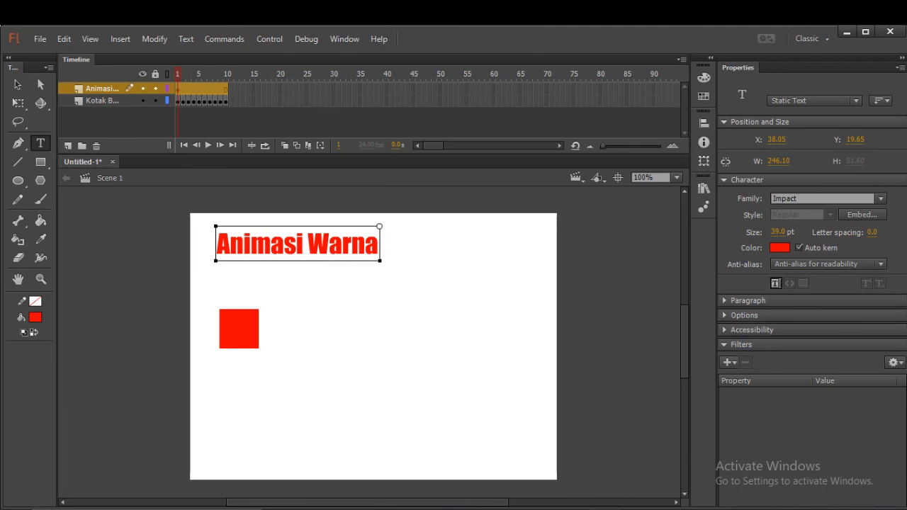
Move the "Animasi Warna" text horizontally to the middle of the stage, at X about 151.
{"action": "key", "text": "ctrl+Left"}
{"action": "key", "text": "shift+Right"}
{"action": "key", "text": "shift+Right"}
{"action": "key", "text": "shift+Right"}
{"action": "key", "text": "shift+Right"}
{"action": "left_click", "coordinate": [329, 243]}
{"action": "left_click", "coordinate": [17, 84]}
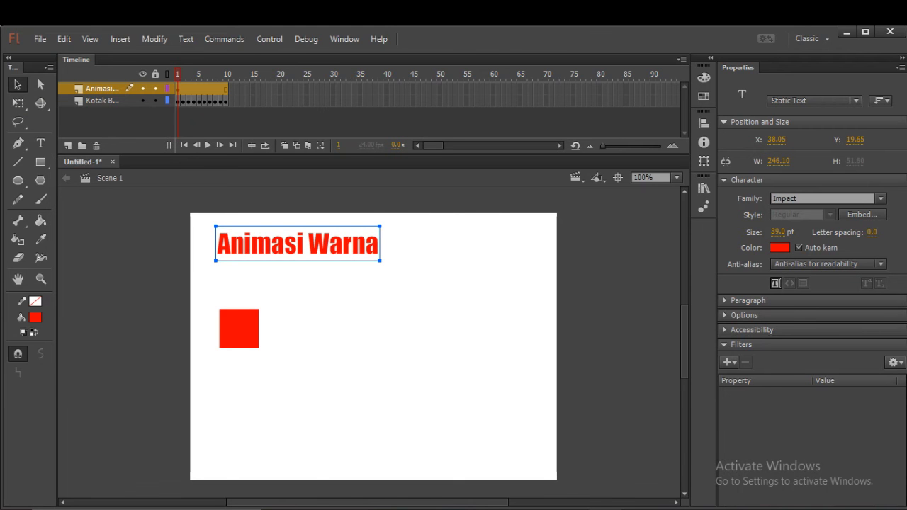
{"action": "left_click_drag", "start_coordinate": [292, 243], "coordinate": [372, 243]}
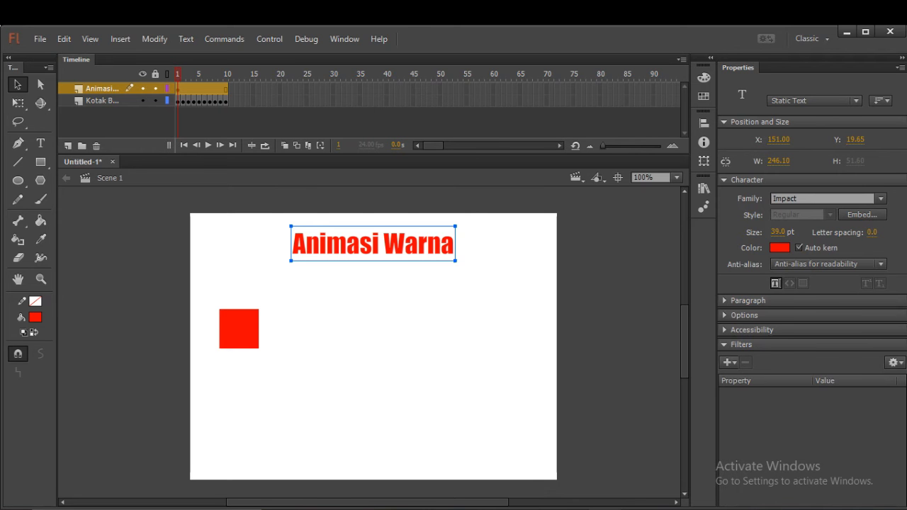
Insert a keyframe at frame 4 of the text layer and colour the text orange (#FF9900) there.
{"action": "left_click", "coordinate": [193, 90]}
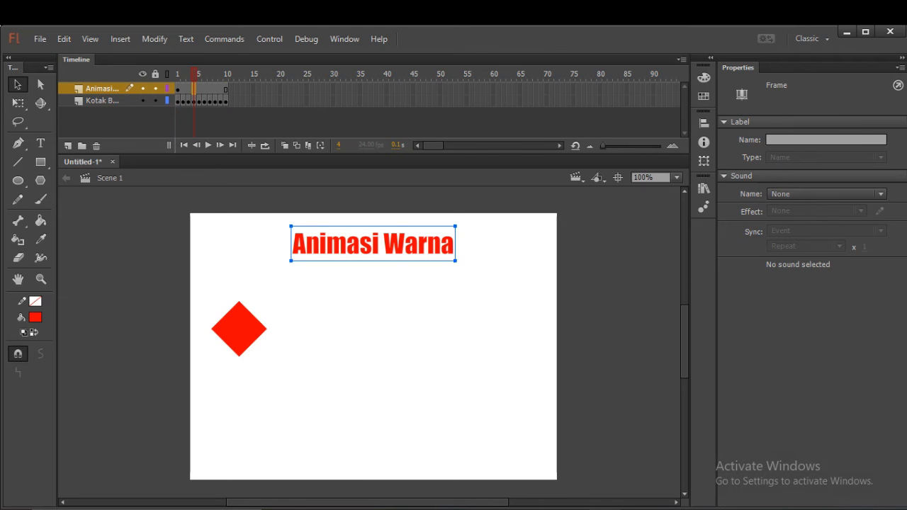
{"action": "right_click", "coordinate": [193, 89]}
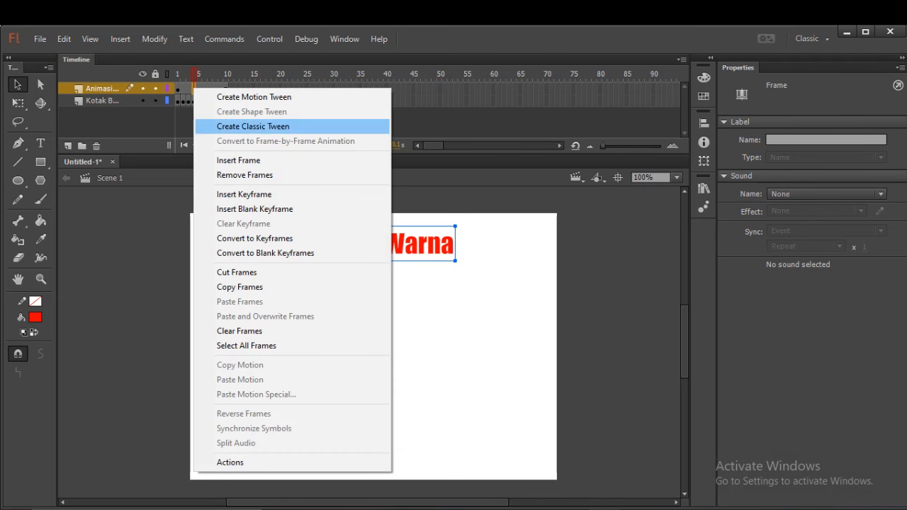
{"action": "left_click", "coordinate": [243, 194]}
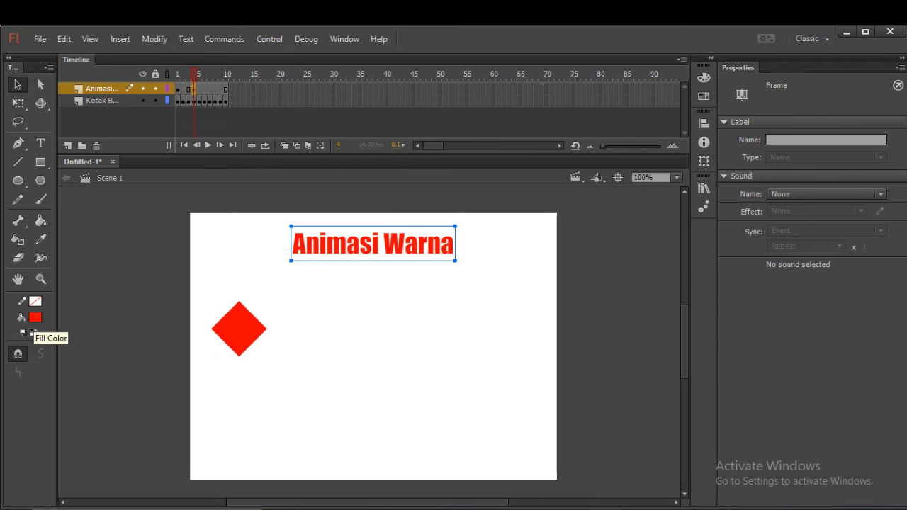
{"action": "left_click", "coordinate": [35, 318]}
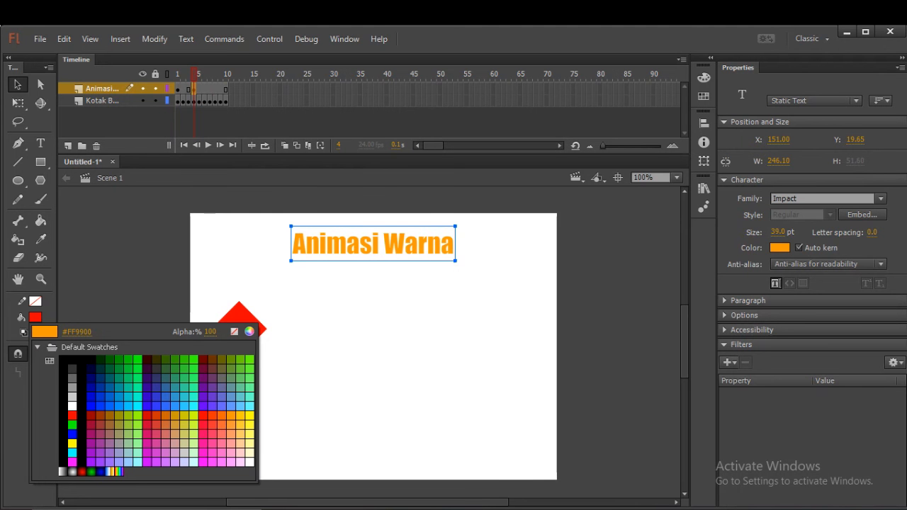
{"action": "left_click", "coordinate": [231, 416]}
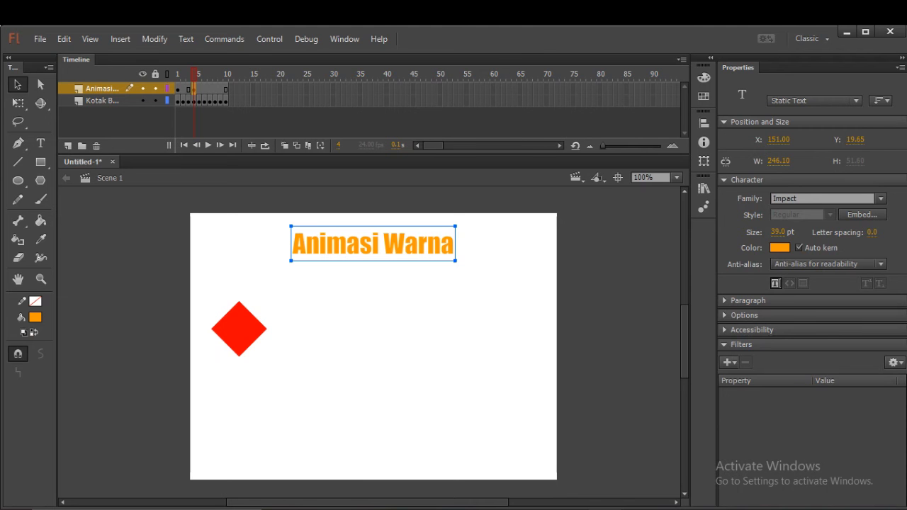
Insert a keyframe at frame 7 of the "Animasi Warna" layer and colour the text dark purple (#330066) there.
{"action": "left_click", "coordinate": [210, 90]}
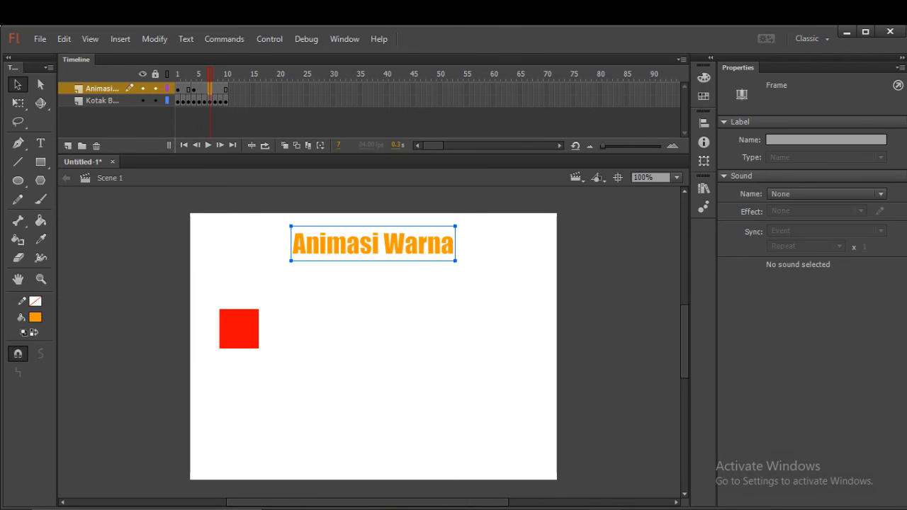
{"action": "right_click", "coordinate": [210, 88]}
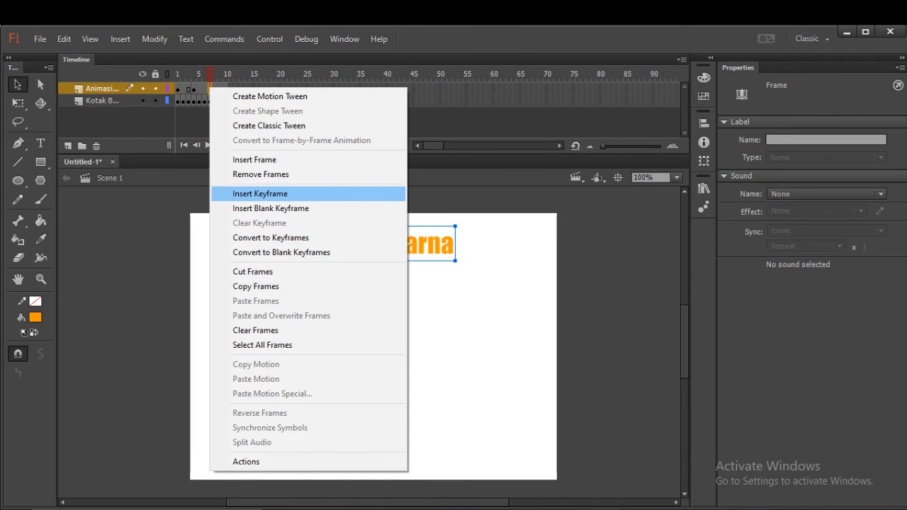
{"action": "key", "text": "Return"}
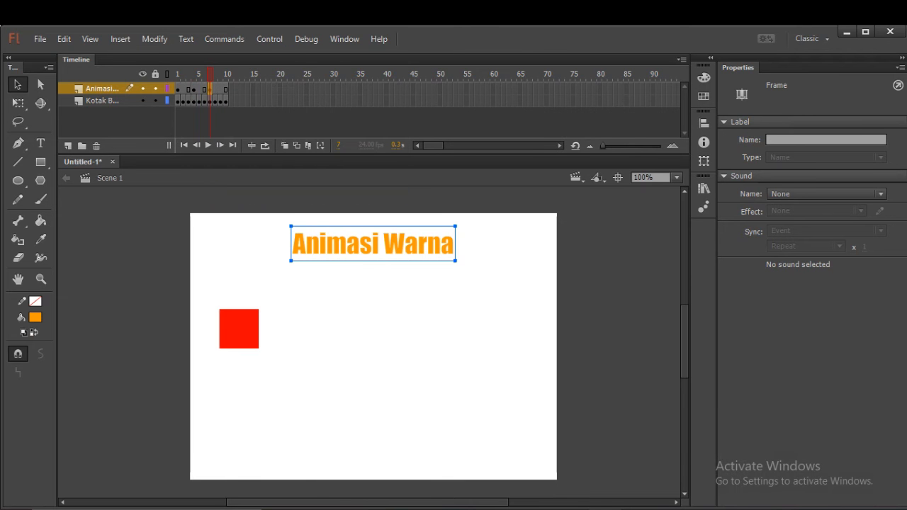
{"action": "left_click", "coordinate": [35, 318]}
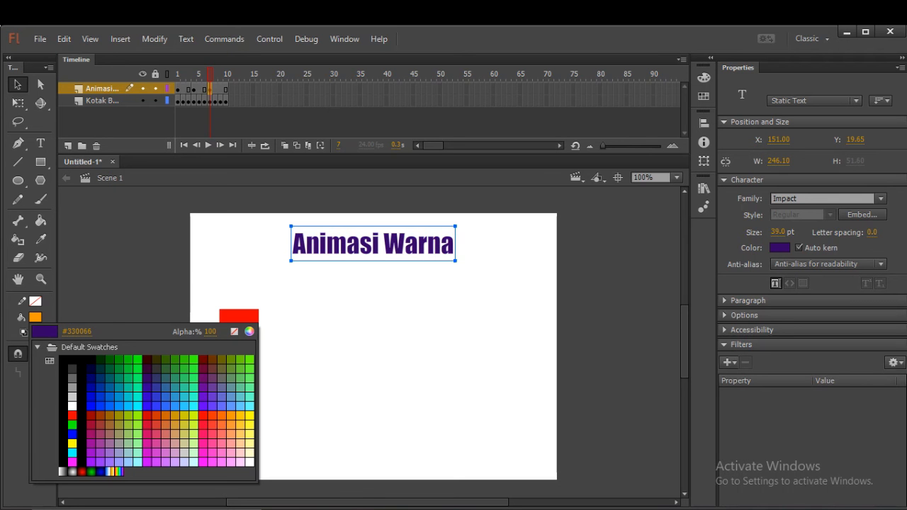
{"action": "left_click", "coordinate": [148, 378]}
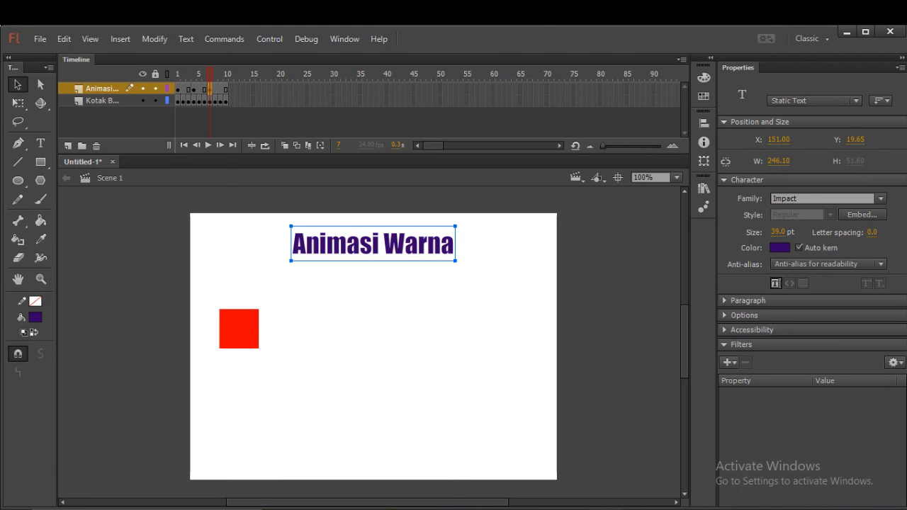
Play the animation from frame 1 on the timeline, test the movie in its preview window and close the preview.
{"action": "left_click", "coordinate": [178, 90]}
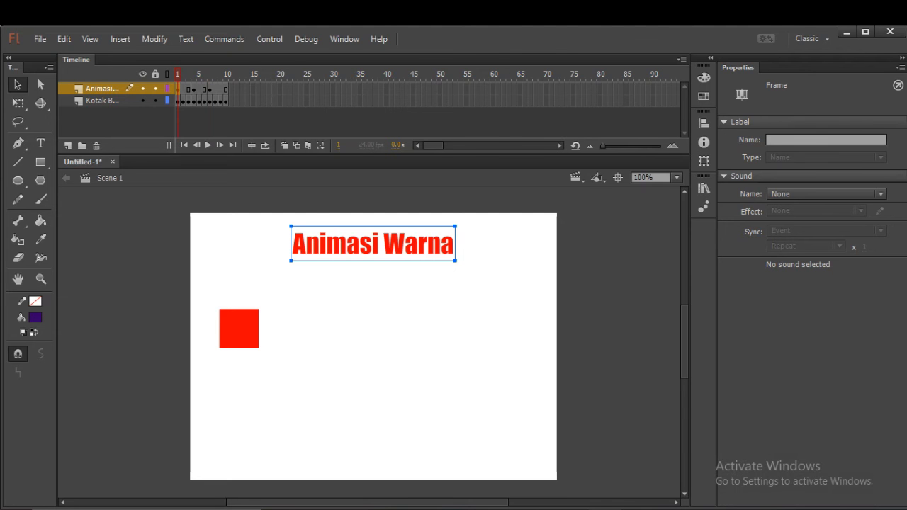
{"action": "key", "text": "Return"}
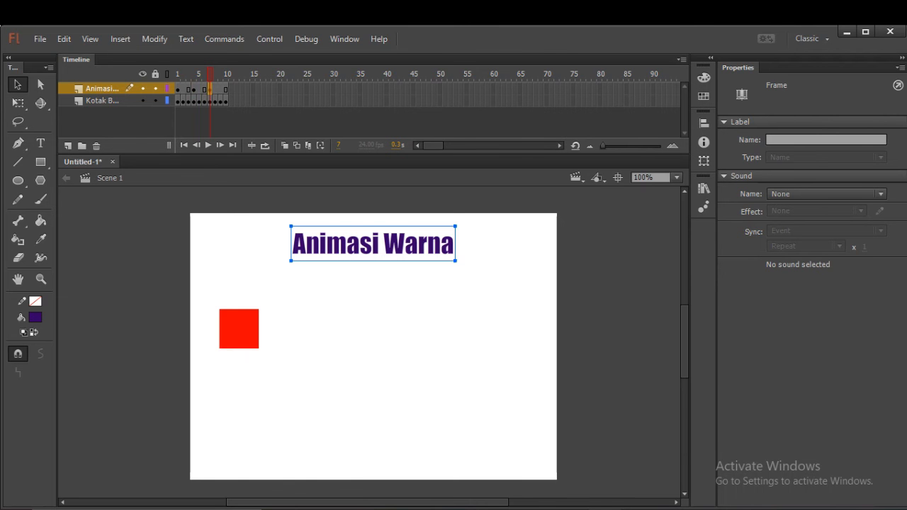
{"action": "key", "text": "ctrl+Return"}
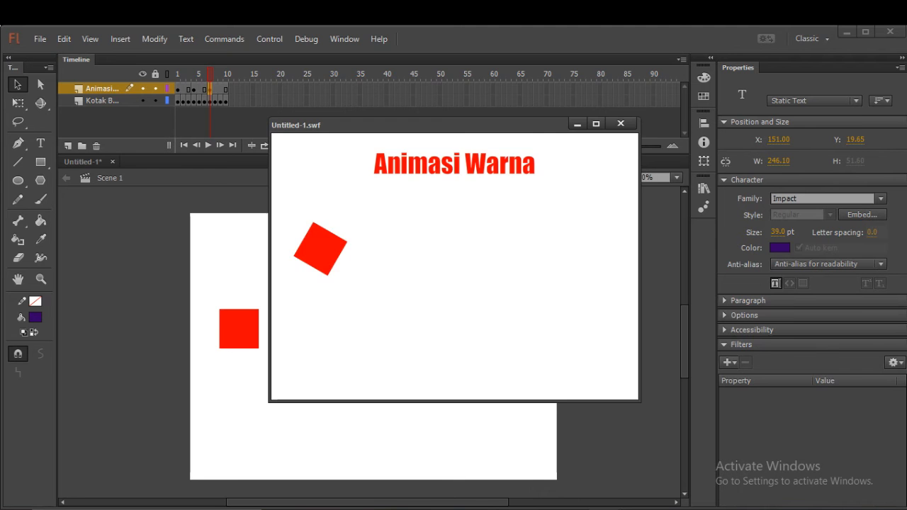
{"action": "key", "text": "ctrl+w"}
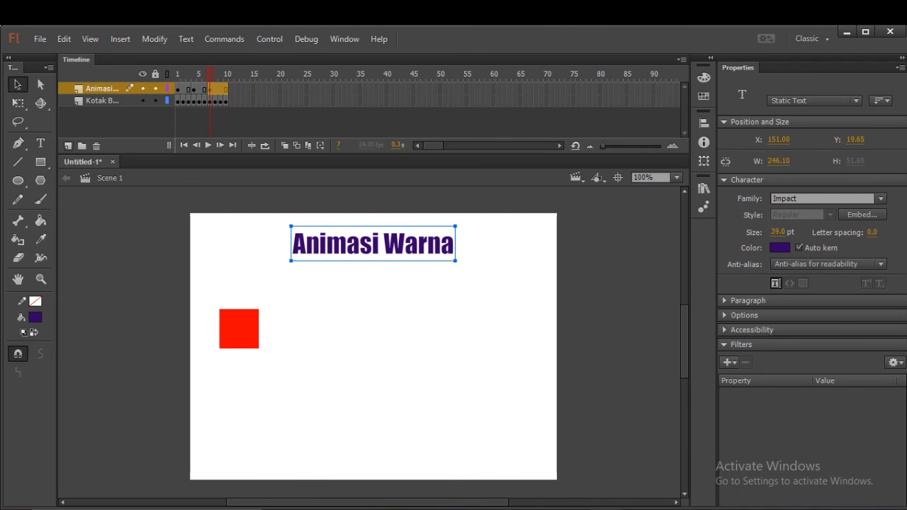
Add a new layer above the "Animasi Warna" layer and name it "Pindah posis".
{"action": "left_click", "coordinate": [68, 146]}
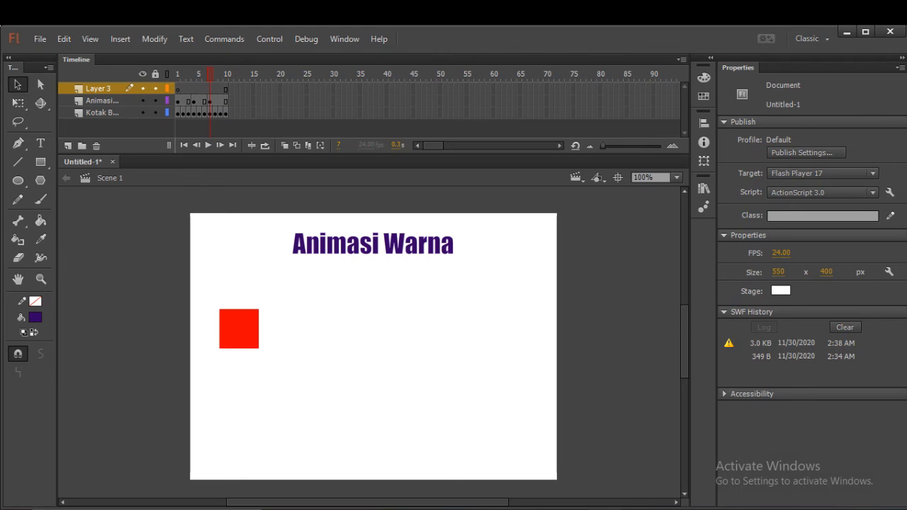
{"action": "left_click", "coordinate": [98, 88]}
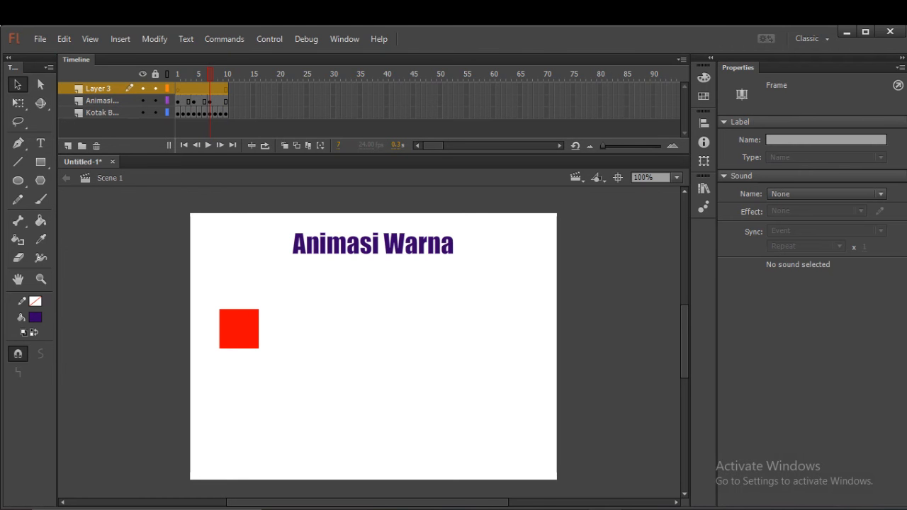
{"action": "double_click", "coordinate": [98, 89]}
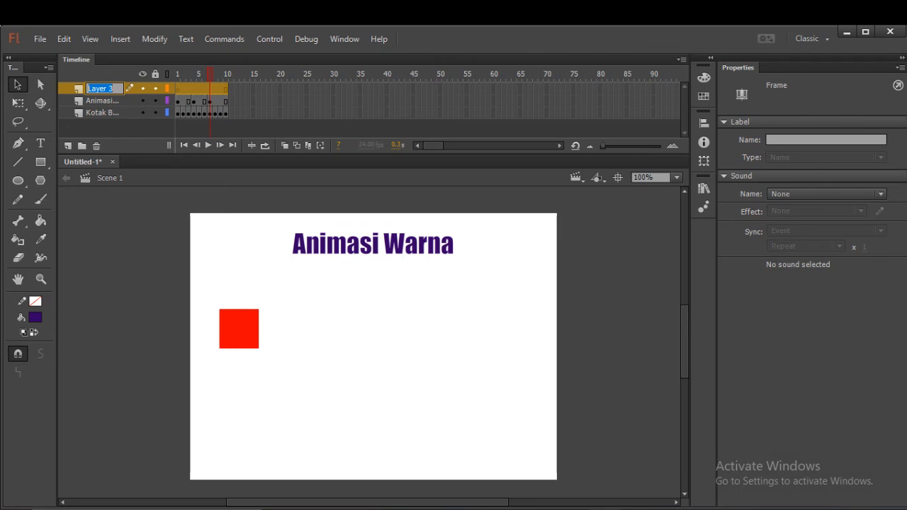
{"action": "type", "text": "Animasi"}
{"action": "key", "text": "BackSpace"}
{"action": "key", "text": "BackSpace"}
{"action": "key", "text": "BackSpace"}
{"action": "key", "text": "BackSpace"}
{"action": "key", "text": "BackSpace"}
{"action": "key", "text": "BackSpace"}
{"action": "key", "text": "BackSpace"}
{"action": "type", "text": "Pindah"}
{"action": "type", "text": " p"}
{"action": "type", "text": "osis"}
Draw a light grey cloud, about 173 by 77 px, from overlapping ovals below the square on frame 1 of the new layer.
{"action": "left_click", "coordinate": [178, 89]}
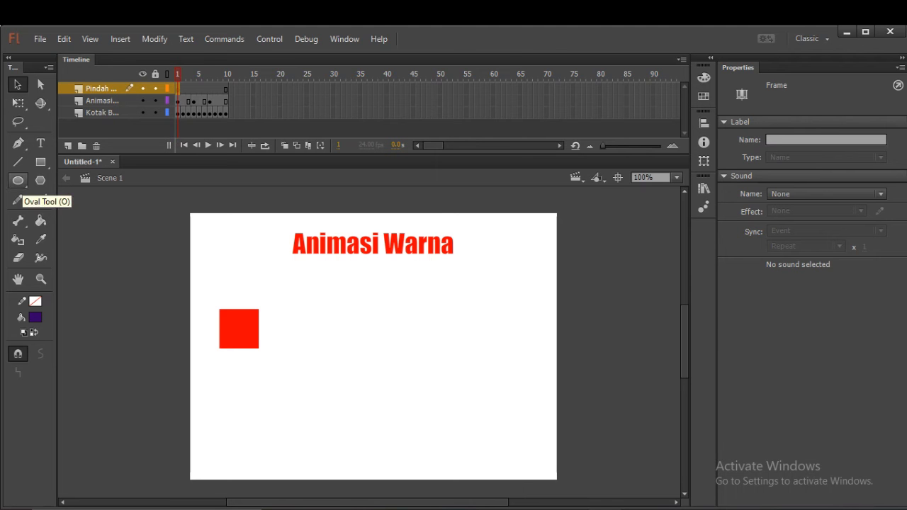
{"action": "left_click", "coordinate": [18, 180]}
{"action": "left_click", "coordinate": [35, 317]}
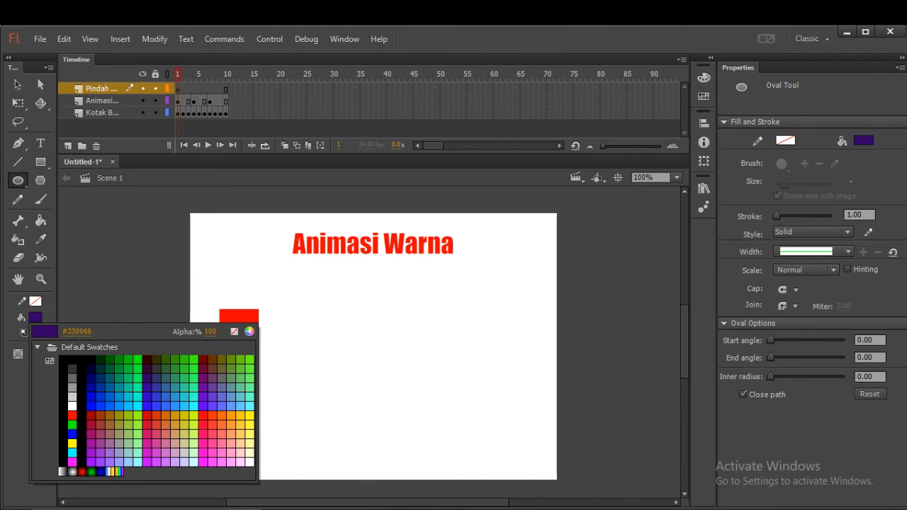
{"action": "left_click", "coordinate": [71, 396]}
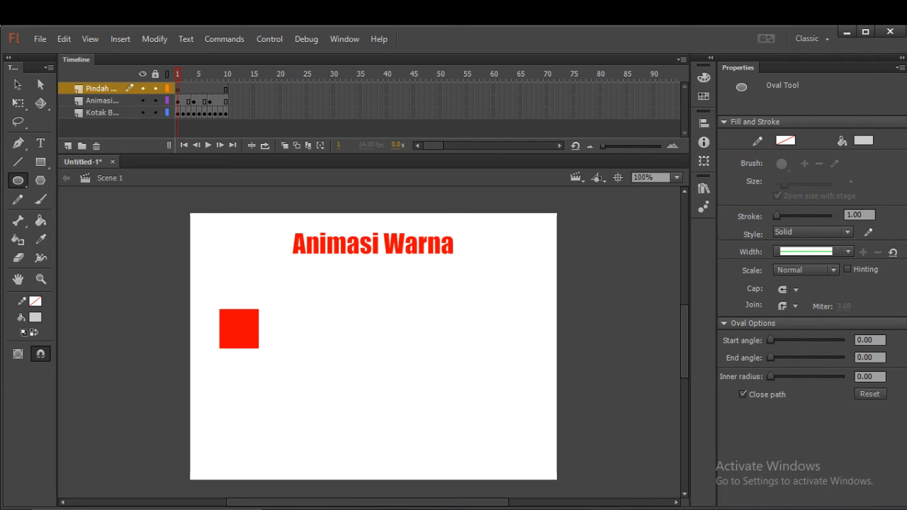
{"action": "left_click_drag", "start_coordinate": [227, 418], "coordinate": [341, 438]}
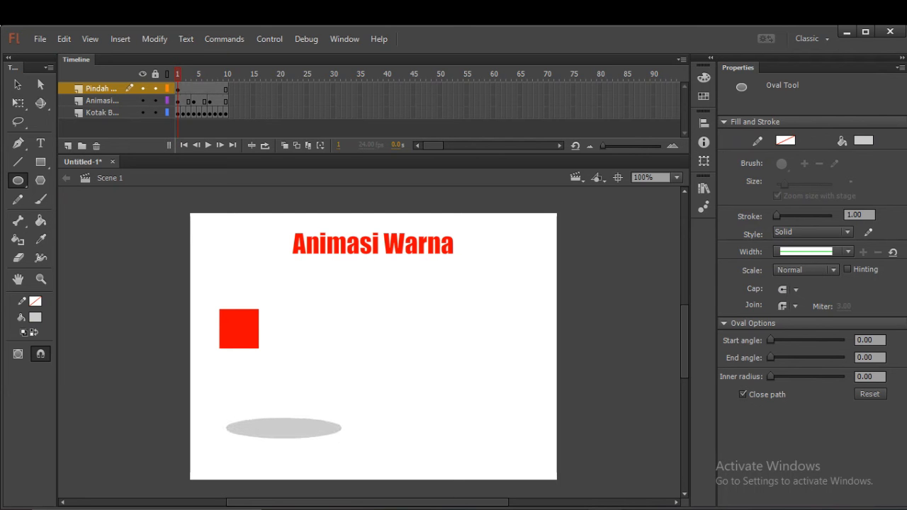
{"action": "left_click_drag", "start_coordinate": [233, 410], "coordinate": [277, 431]}
{"action": "left_click_drag", "start_coordinate": [250, 391], "coordinate": [340, 442]}
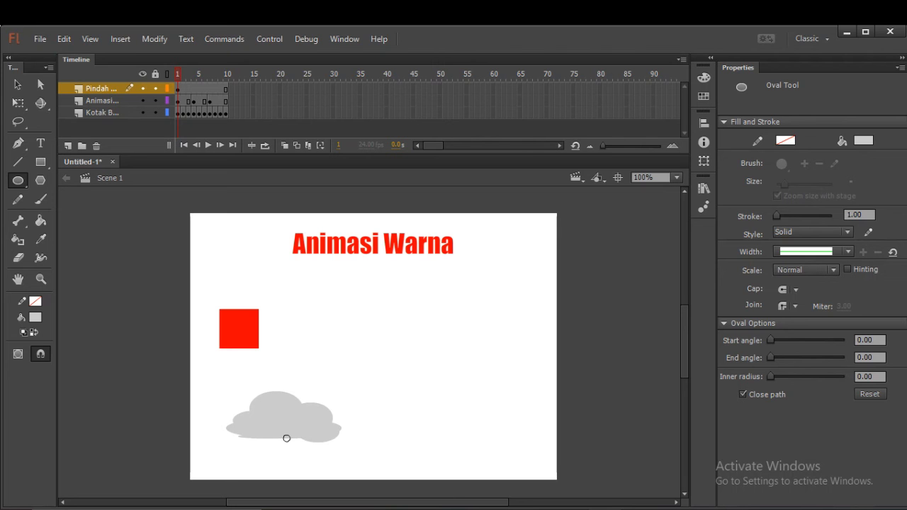
{"action": "left_click_drag", "start_coordinate": [286, 437], "coordinate": [289, 438]}
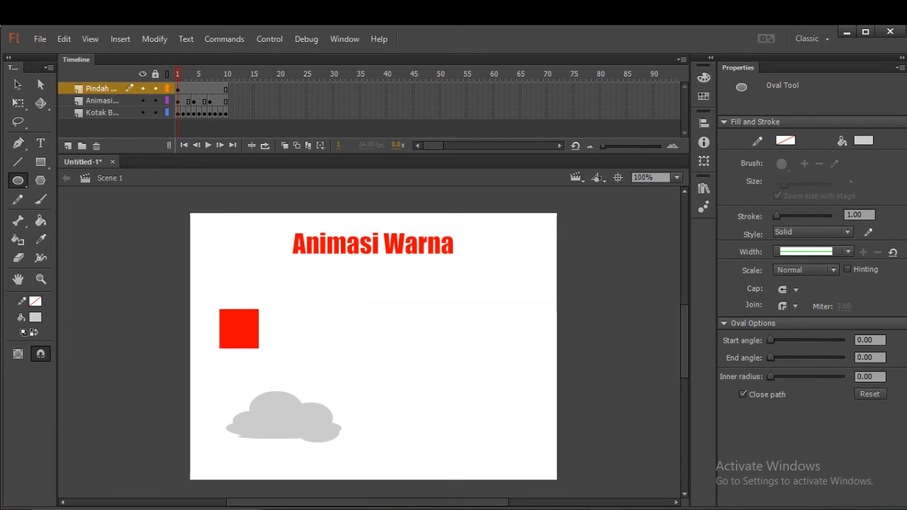
Insert a keyframe at frame 2 of the cloud layer and move the cloud horizontally to X about 84.
{"action": "key", "text": "v"}
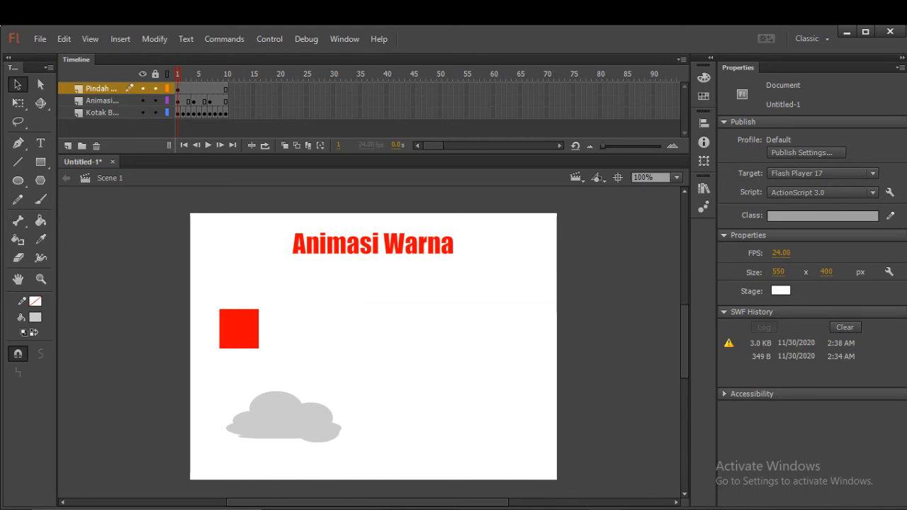
{"action": "left_click", "coordinate": [183, 88]}
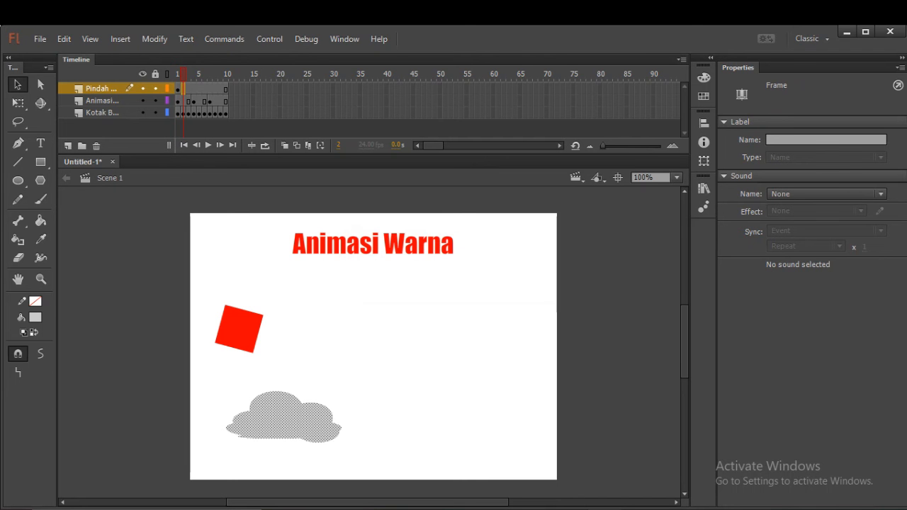
{"action": "right_click", "coordinate": [183, 88]}
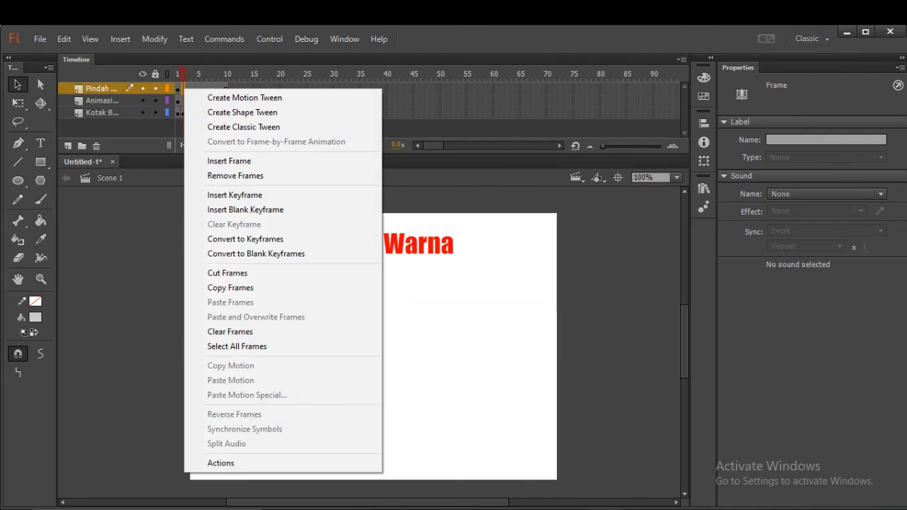
{"action": "left_click", "coordinate": [235, 195]}
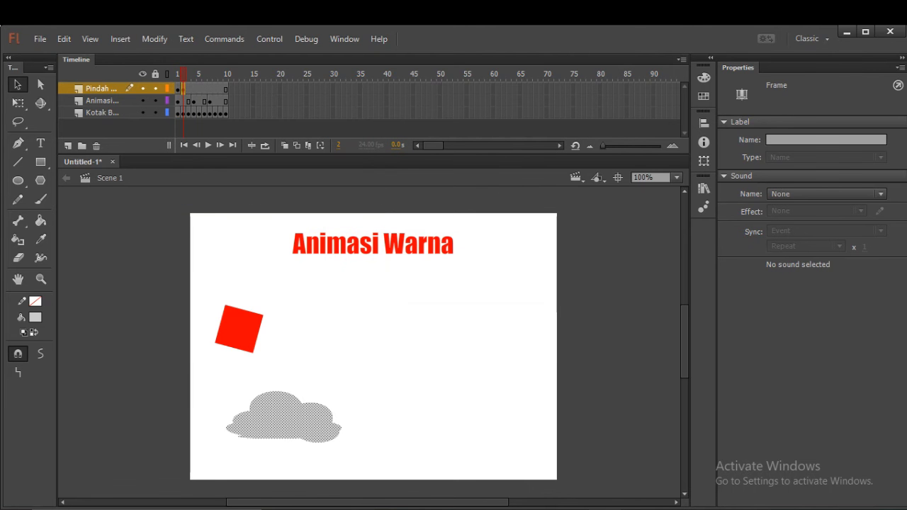
{"action": "left_click", "coordinate": [285, 419]}
{"action": "left_click_drag", "start_coordinate": [282, 416], "coordinate": [303, 417]}
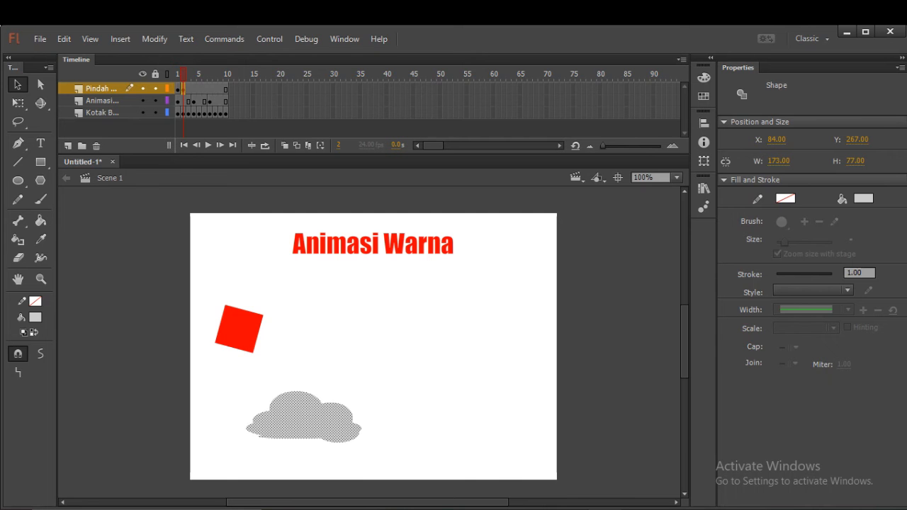
Insert a keyframe at frame 3 of the cloud layer and move the cloud horizontally to X about 102.
{"action": "left_click", "coordinate": [189, 89]}
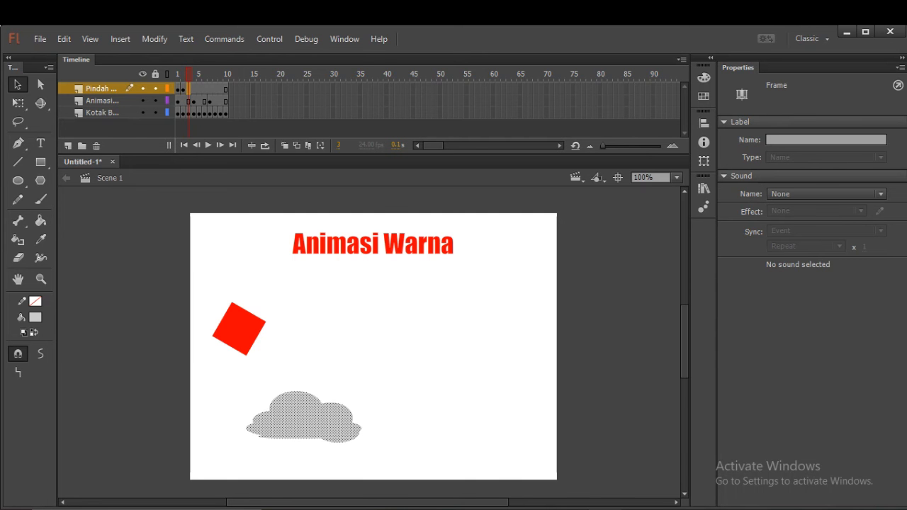
{"action": "right_click", "coordinate": [188, 89]}
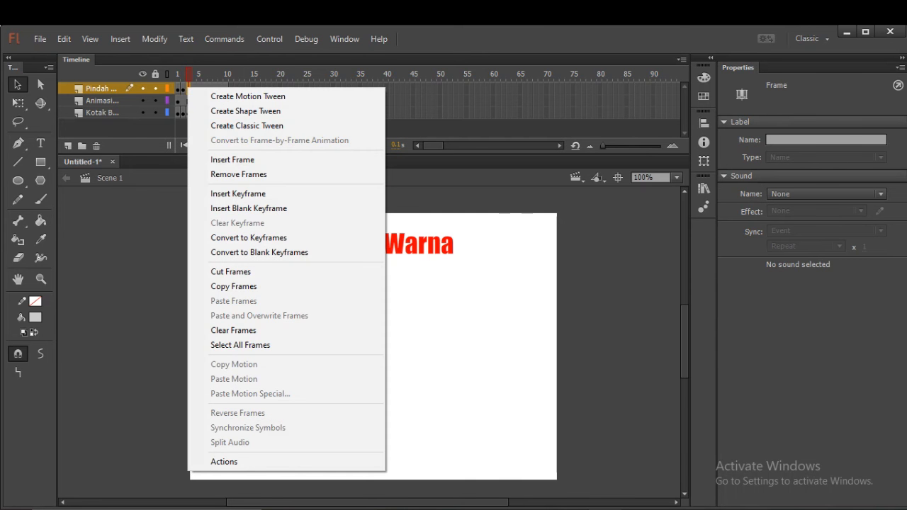
{"action": "left_click", "coordinate": [238, 195]}
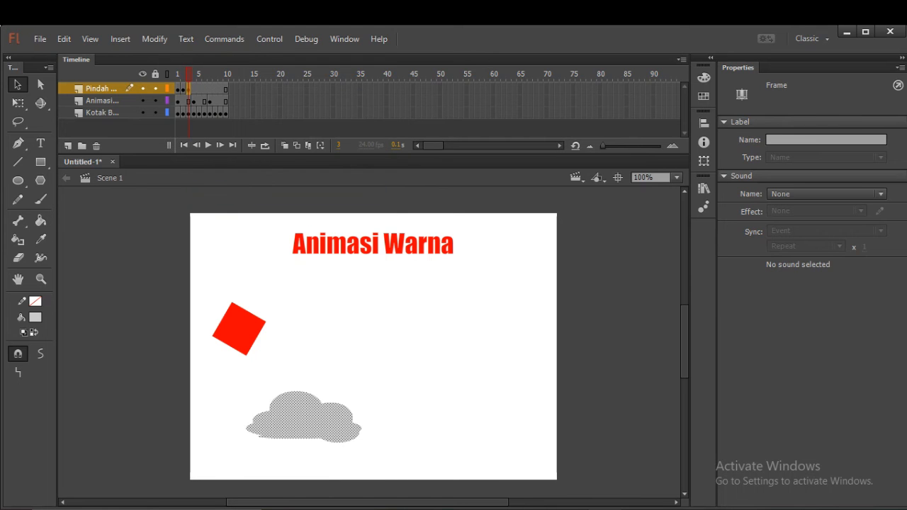
{"action": "left_click_drag", "start_coordinate": [303, 416], "coordinate": [315, 415]}
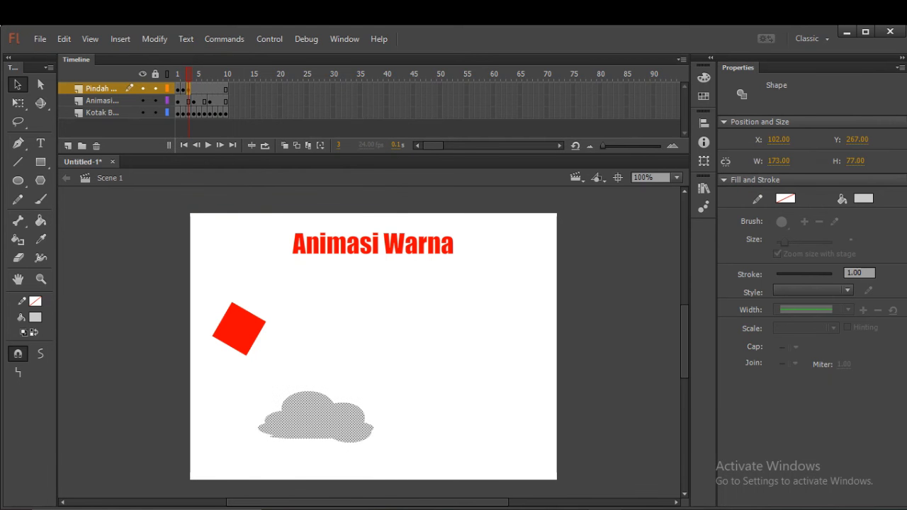
Insert a keyframe at frame 4 of the cloud layer and move the cloud horizontally to X about 131.
{"action": "left_click", "coordinate": [193, 90]}
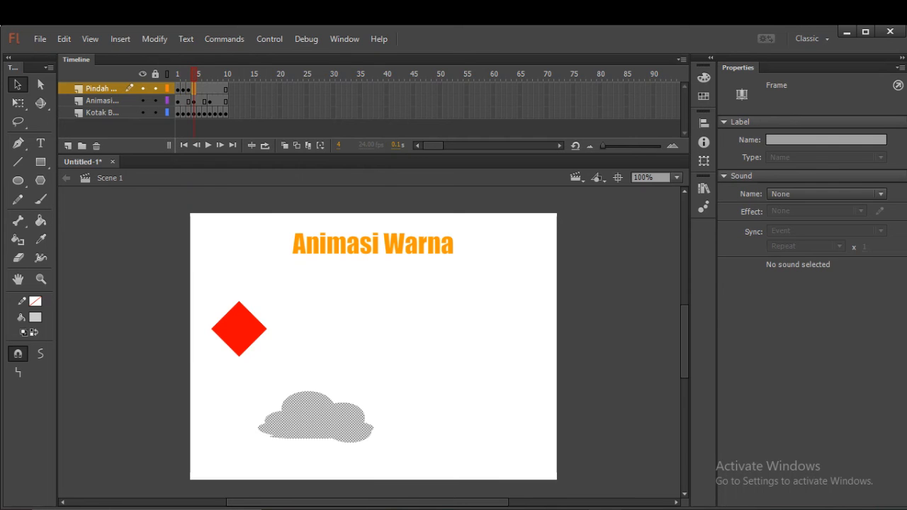
{"action": "right_click", "coordinate": [194, 89]}
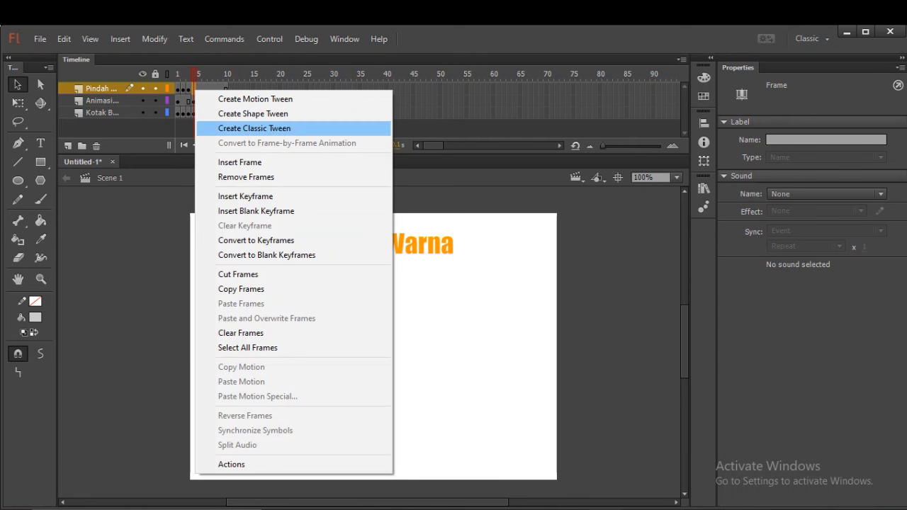
{"action": "left_click", "coordinate": [245, 196]}
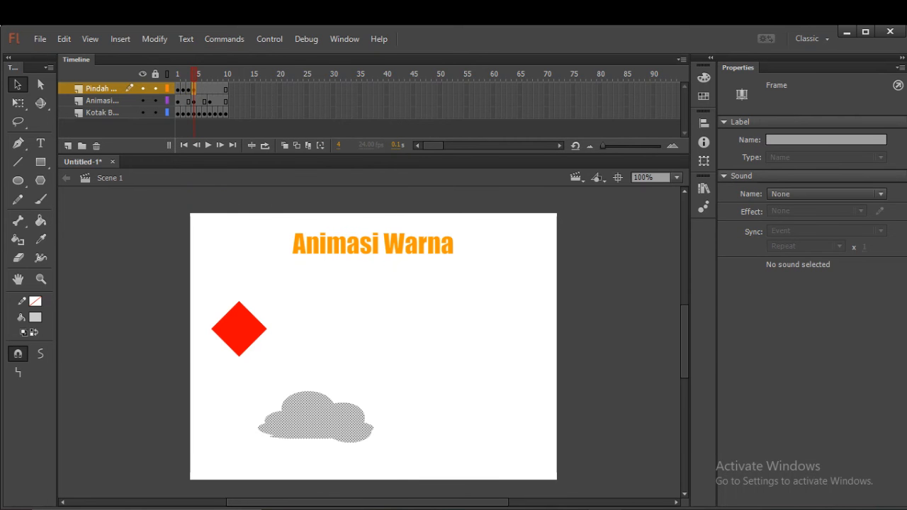
{"action": "left_click_drag", "start_coordinate": [281, 410], "coordinate": [300, 410]}
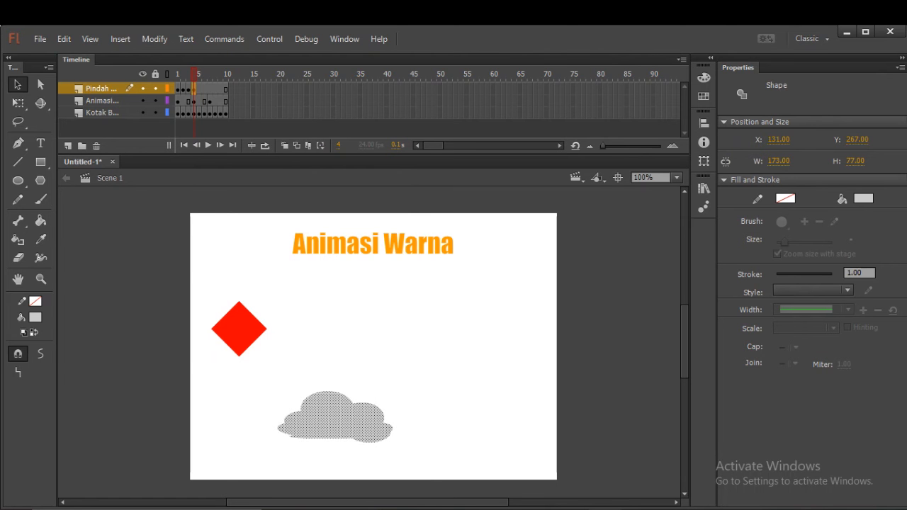
Insert a keyframe at frame 5 of the cloud layer and move the cloud horizontally to X about 157.
{"action": "left_click", "coordinate": [199, 88]}
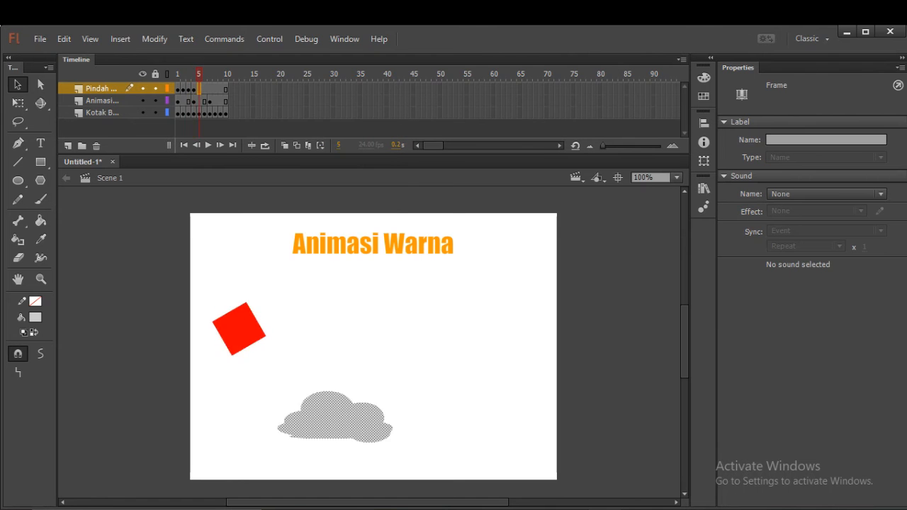
{"action": "right_click", "coordinate": [199, 89]}
{"action": "left_click", "coordinate": [250, 196]}
{"action": "left_click_drag", "start_coordinate": [301, 409], "coordinate": [318, 411]}
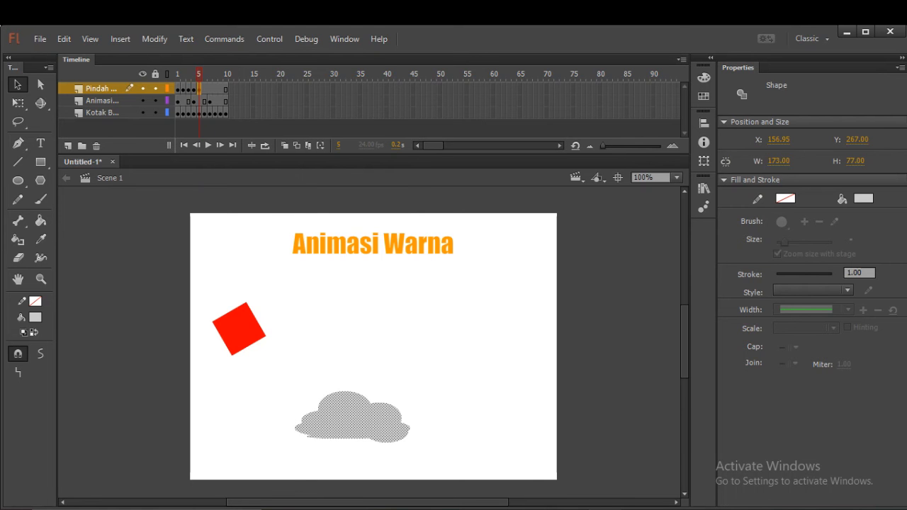
Insert a keyframe at frame 6 of the cloud layer and move the cloud horizontally to X about 186.
{"action": "left_click", "coordinate": [205, 89]}
{"action": "right_click", "coordinate": [205, 89]}
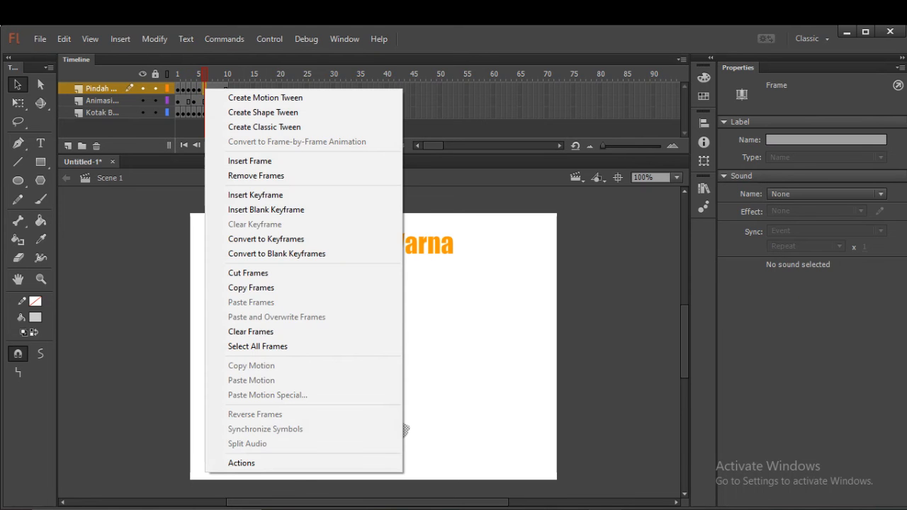
{"action": "left_click", "coordinate": [255, 195]}
{"action": "left_click_drag", "start_coordinate": [361, 416], "coordinate": [383, 417]}
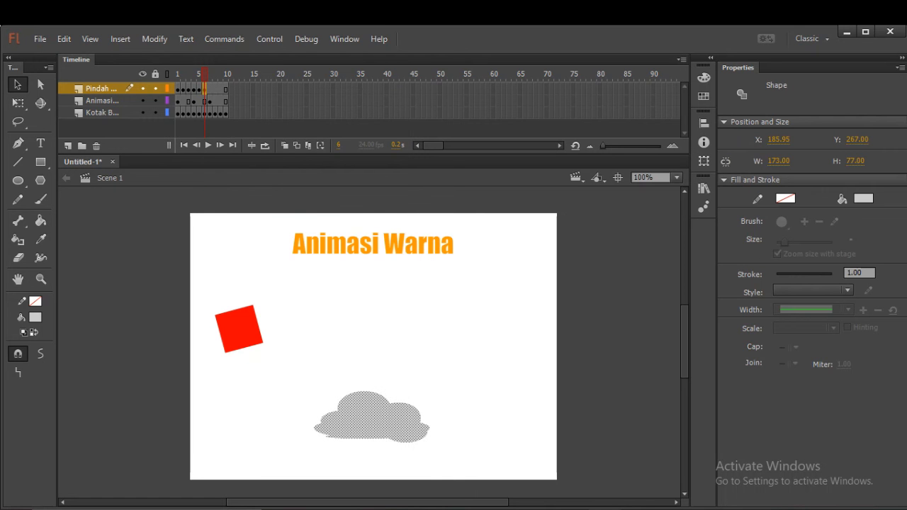
Insert a keyframe at frame 7 of the cloud layer and move the cloud horizontally to X about 210.
{"action": "key", "text": "period"}
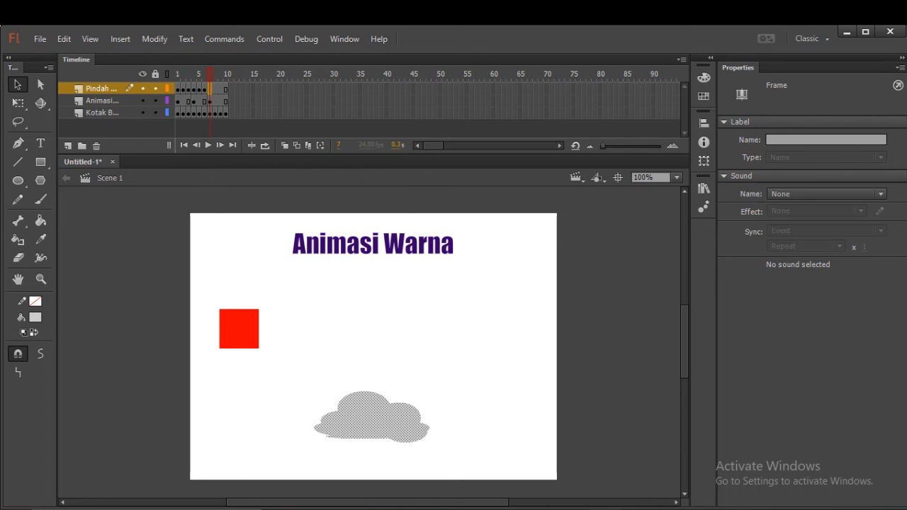
{"action": "right_click", "coordinate": [209, 89]}
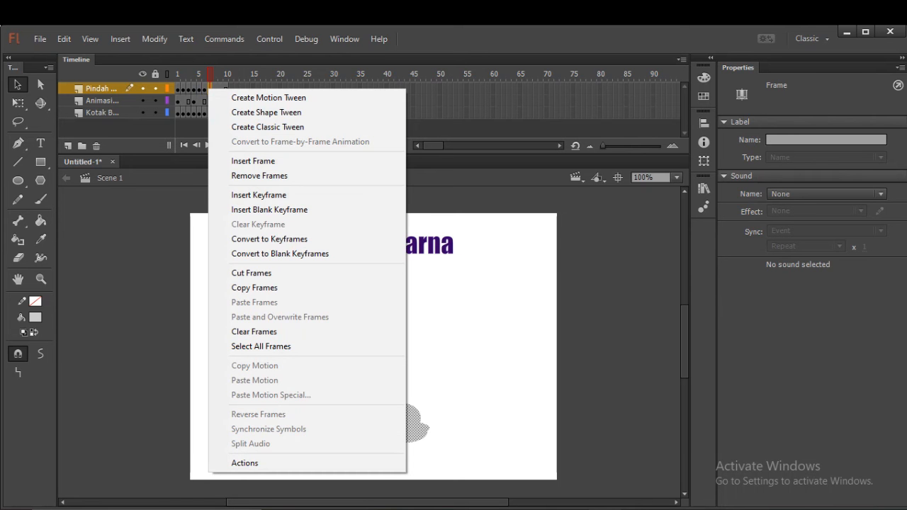
{"action": "left_click", "coordinate": [269, 210]}
{"action": "left_click_drag", "start_coordinate": [370, 417], "coordinate": [392, 418]}
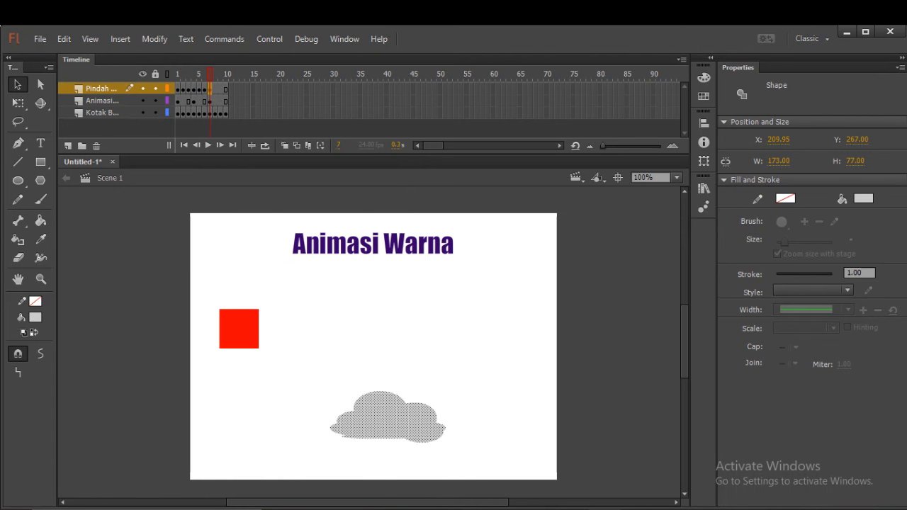
Insert a keyframe at frame 8 of the cloud layer and move the cloud horizontally to X about 241.
{"action": "left_click", "coordinate": [215, 89]}
{"action": "right_click", "coordinate": [216, 89]}
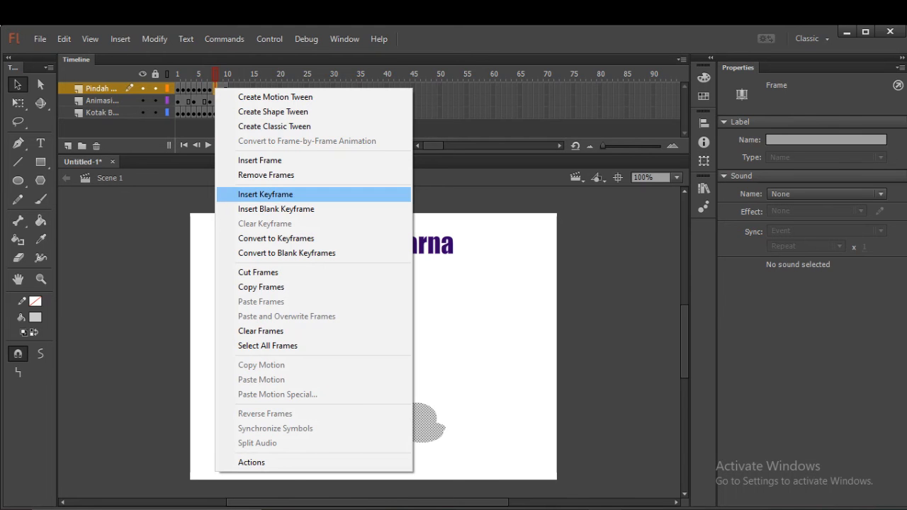
{"action": "left_click", "coordinate": [265, 194]}
{"action": "left_click_drag", "start_coordinate": [388, 415], "coordinate": [410, 415]}
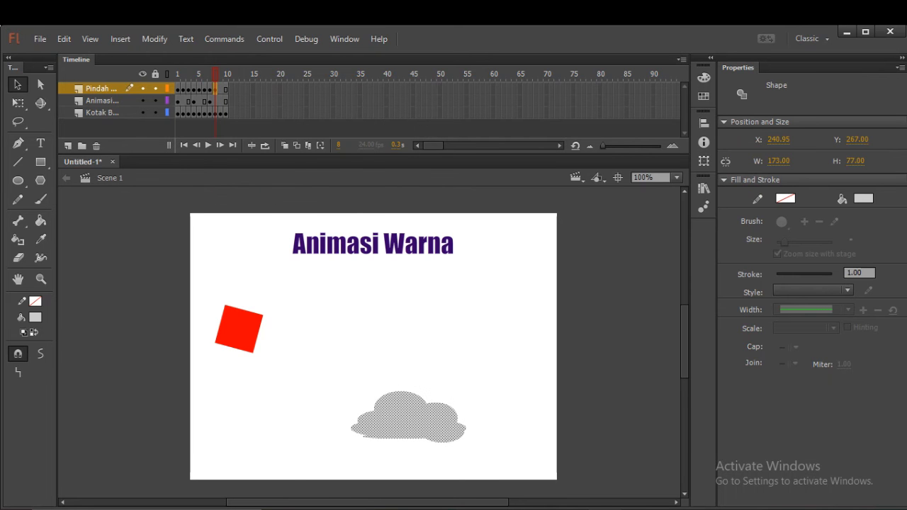
Insert a keyframe at frame 9 of the cloud layer and move the cloud horizontally to X about 274.
{"action": "left_click", "coordinate": [219, 89]}
{"action": "right_click", "coordinate": [220, 90]}
{"action": "left_click", "coordinate": [270, 196]}
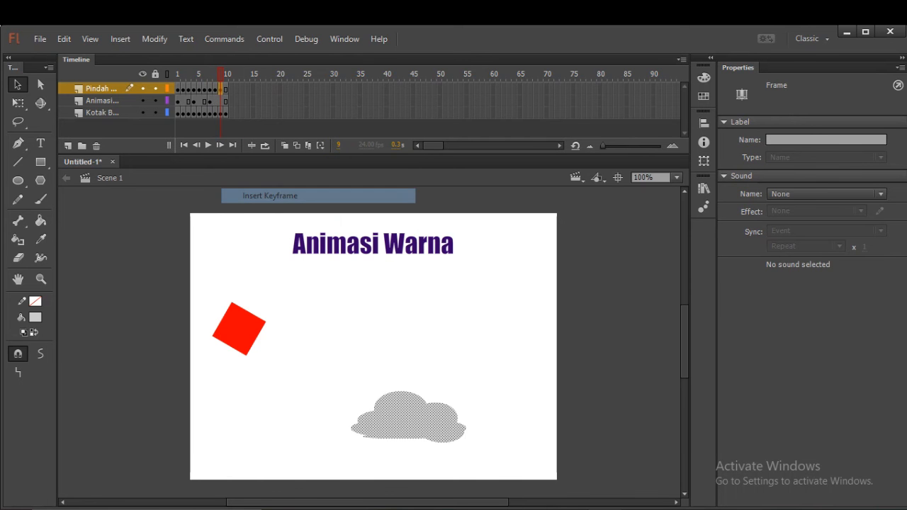
{"action": "left_click_drag", "start_coordinate": [410, 415], "coordinate": [429, 416]}
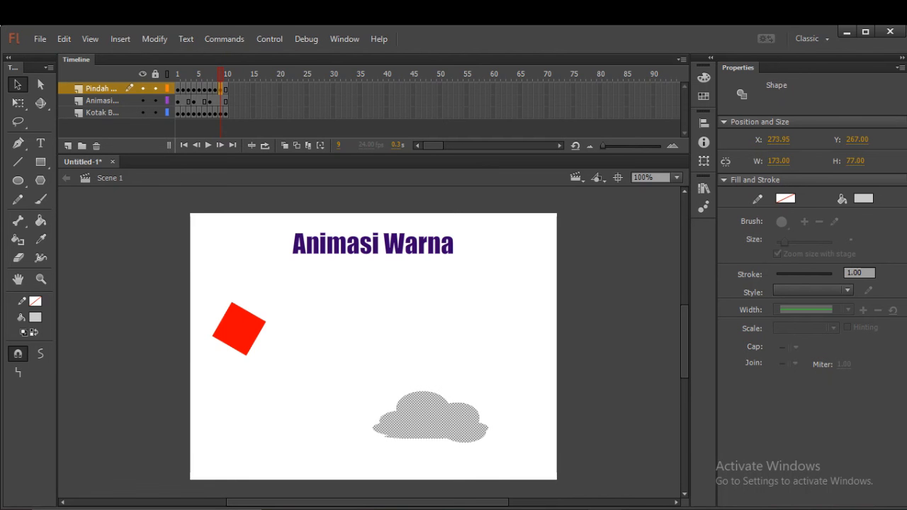
Insert a keyframe at frame 10 of the cloud layer and move the cloud horizontally to X about 313.
{"action": "left_click", "coordinate": [224, 89]}
{"action": "right_click", "coordinate": [225, 89]}
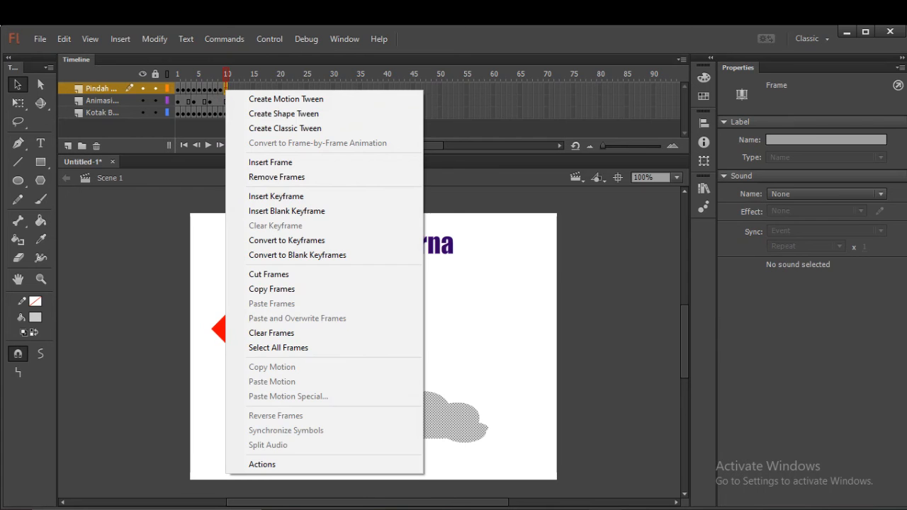
{"action": "left_click", "coordinate": [276, 197]}
{"action": "left_click_drag", "start_coordinate": [448, 403], "coordinate": [474, 403]}
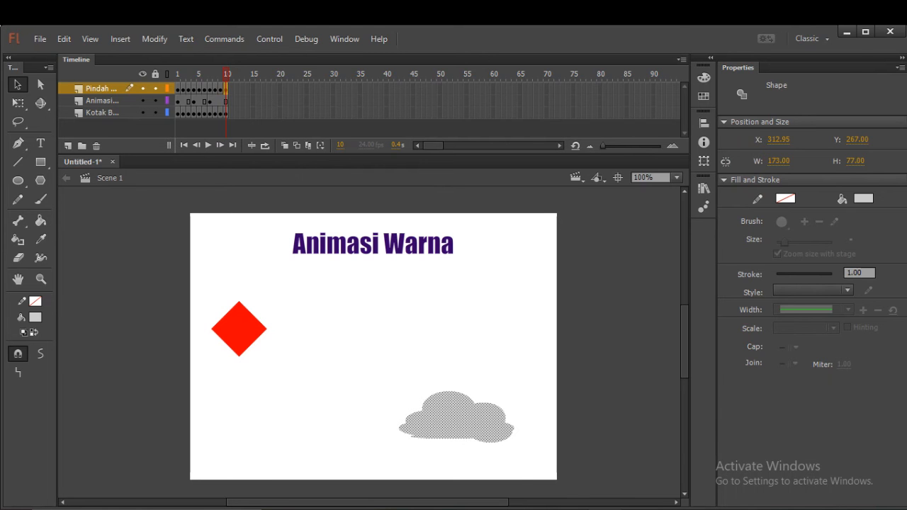
Deselect the cloud and test the movie to check the animation, closing the preview when done.
{"action": "key", "text": "Escape"}
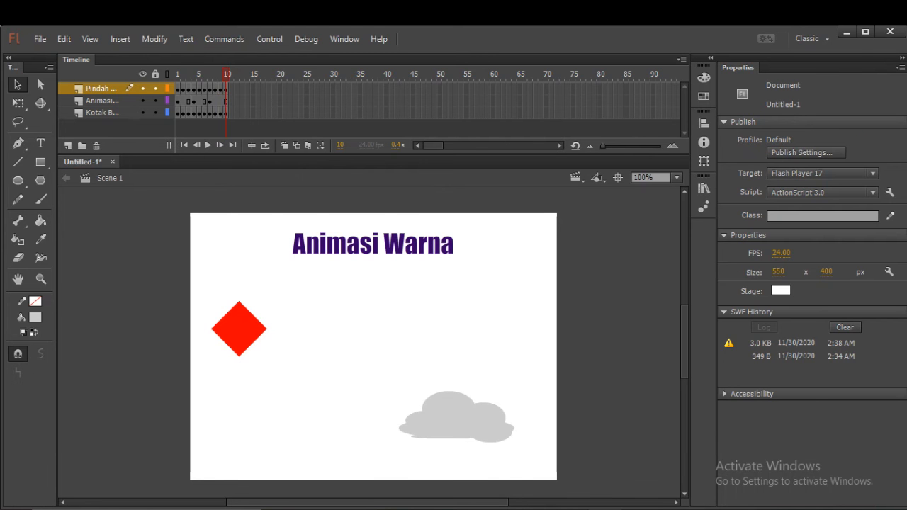
{"action": "key", "text": "ctrl+Return"}
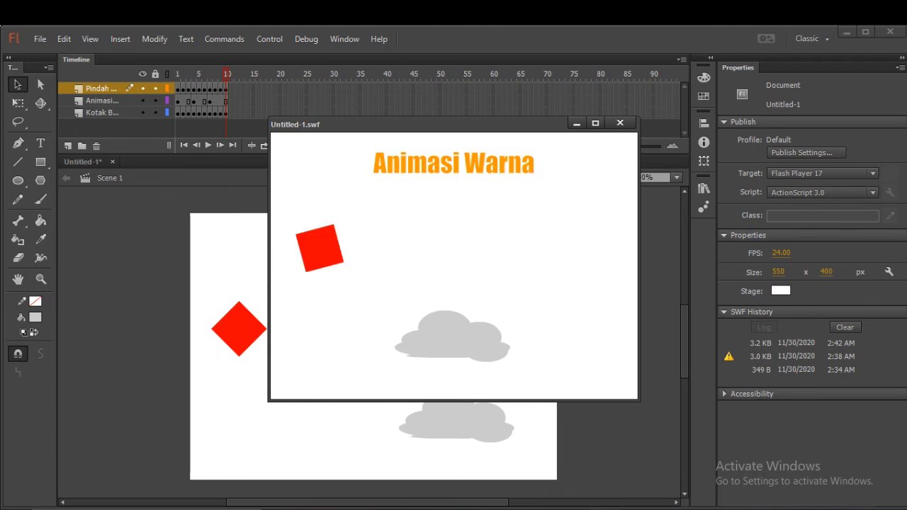
{"action": "left_click", "coordinate": [620, 123]}
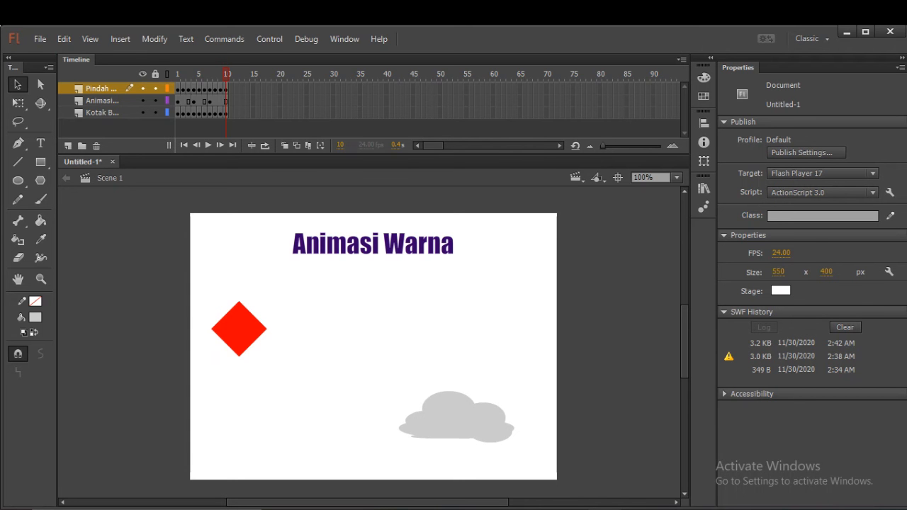
Return to frame 1 and add a new layer named "Ttd" above the cloud layer.
{"action": "left_click", "coordinate": [183, 89]}
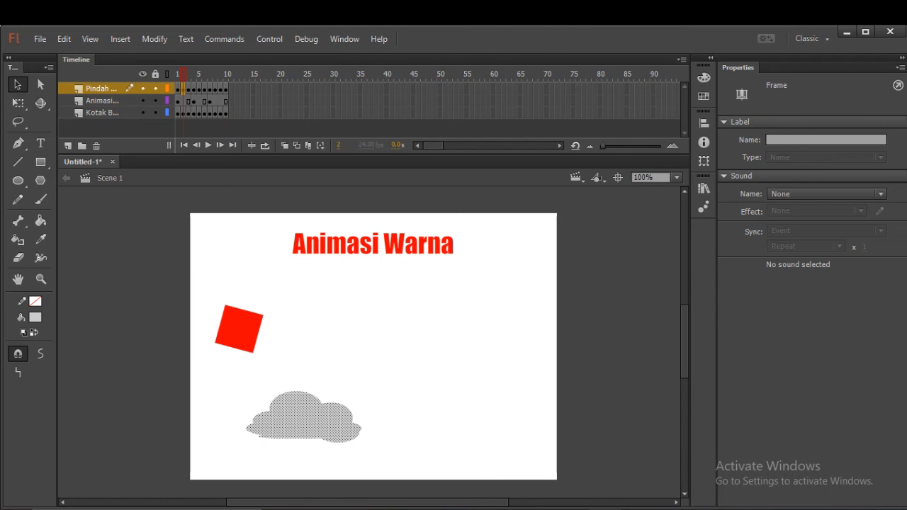
{"action": "left_click", "coordinate": [178, 89]}
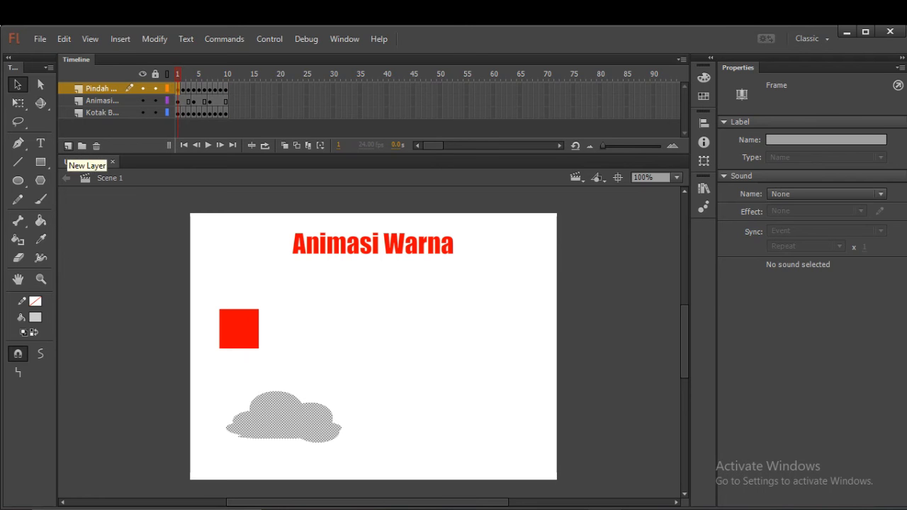
{"action": "left_click", "coordinate": [68, 146]}
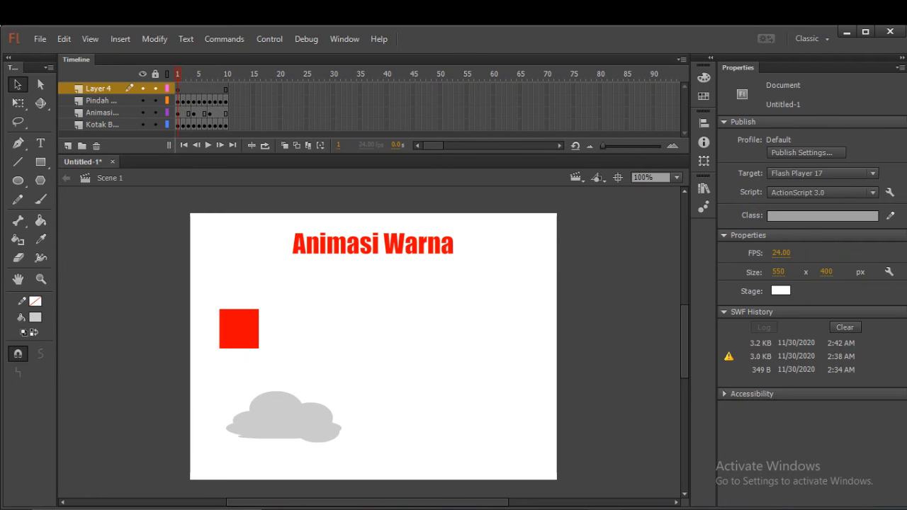
{"action": "double_click", "coordinate": [99, 89]}
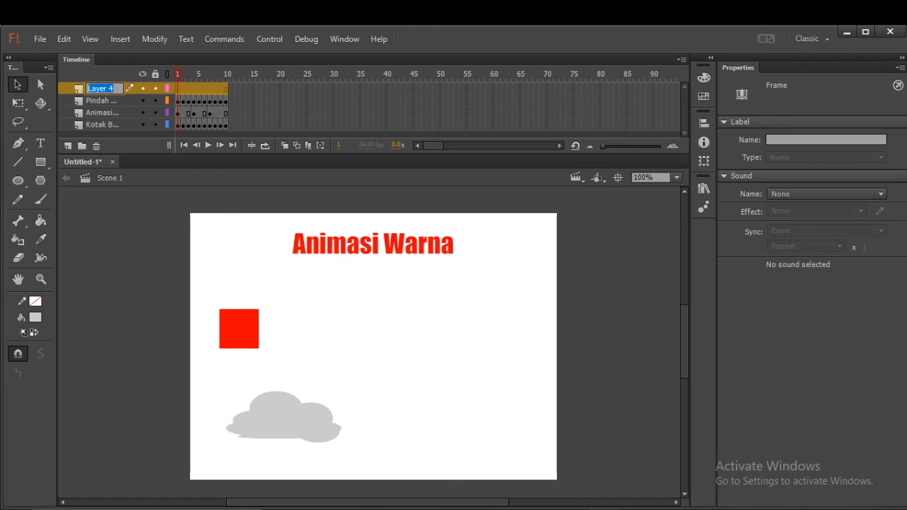
{"action": "type", "text": "Ttd"}
{"action": "key", "text": "Return"}
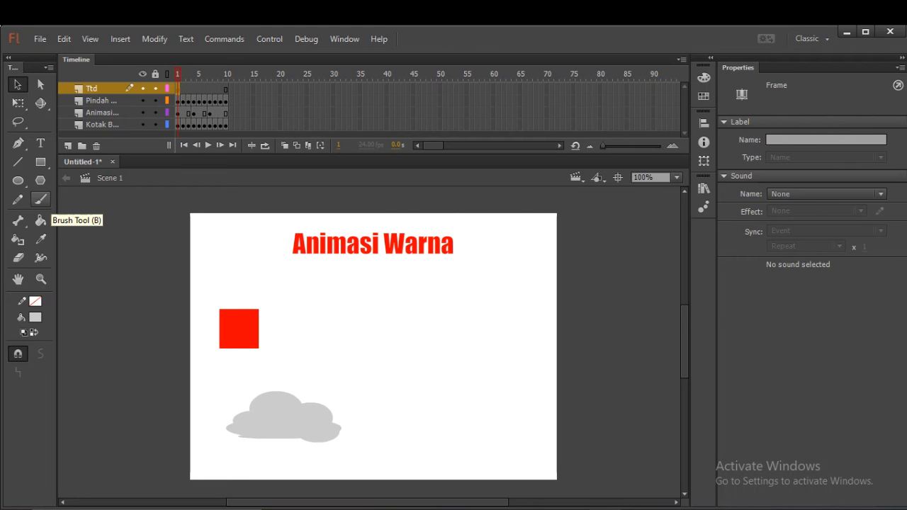
Set up the Brush tool with a black fill and a slightly larger brush size.
{"action": "left_click", "coordinate": [40, 200]}
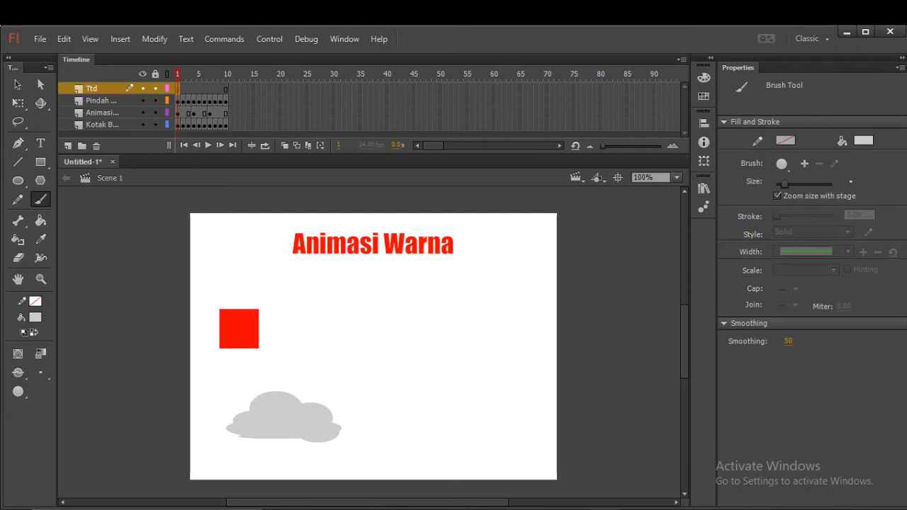
{"action": "left_click", "coordinate": [36, 318]}
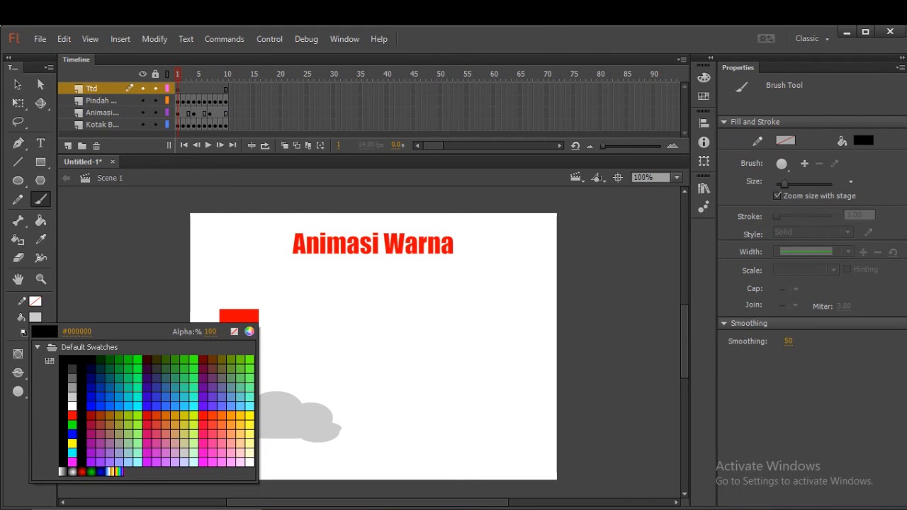
{"action": "left_click", "coordinate": [72, 360]}
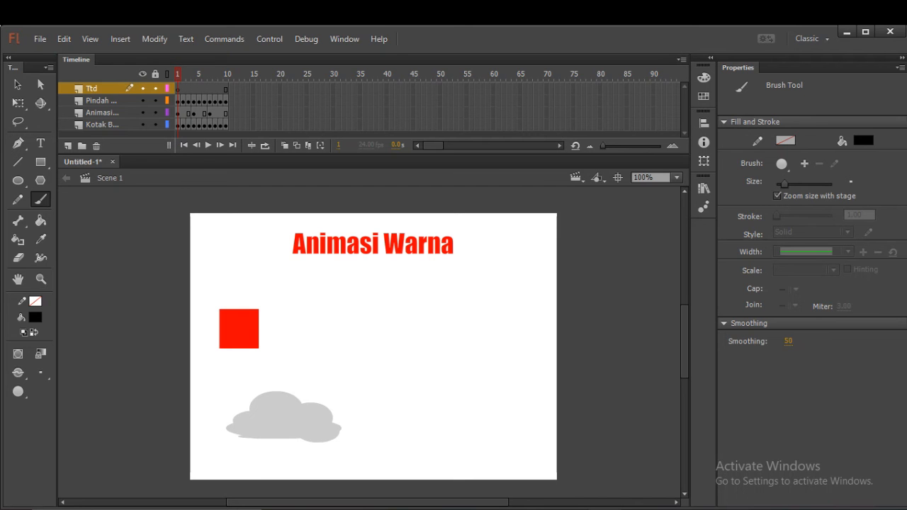
{"action": "left_click_drag", "start_coordinate": [783, 184], "coordinate": [792, 183]}
{"action": "left_click_drag", "start_coordinate": [792, 184], "coordinate": [800, 184]}
{"action": "left_click_drag", "start_coordinate": [801, 184], "coordinate": [792, 184]}
Paint a handwritten signature with an underline on the Ttd layer, about 289 by 231 px, in the stage's empty area.
{"action": "mouse_move", "coordinate": [408, 284]}
{"action": "left_mouse_down"}
{"action": "mouse_move", "coordinate": [371, 392]}
{"action": "mouse_move", "coordinate": [389, 322]}
{"action": "mouse_move", "coordinate": [418, 343]}
{"action": "mouse_move", "coordinate": [434, 312]}
{"action": "left_mouse_up"}
{"action": "mouse_move", "coordinate": [444, 357]}
{"action": "left_mouse_down"}
{"action": "mouse_move", "coordinate": [452, 316]}
{"action": "mouse_move", "coordinate": [464, 375]}
{"action": "mouse_move", "coordinate": [474, 373]}
{"action": "mouse_move", "coordinate": [478, 311]}
{"action": "mouse_move", "coordinate": [486, 362]}
{"action": "mouse_move", "coordinate": [500, 347]}
{"action": "mouse_move", "coordinate": [503, 367]}
{"action": "left_mouse_up"}
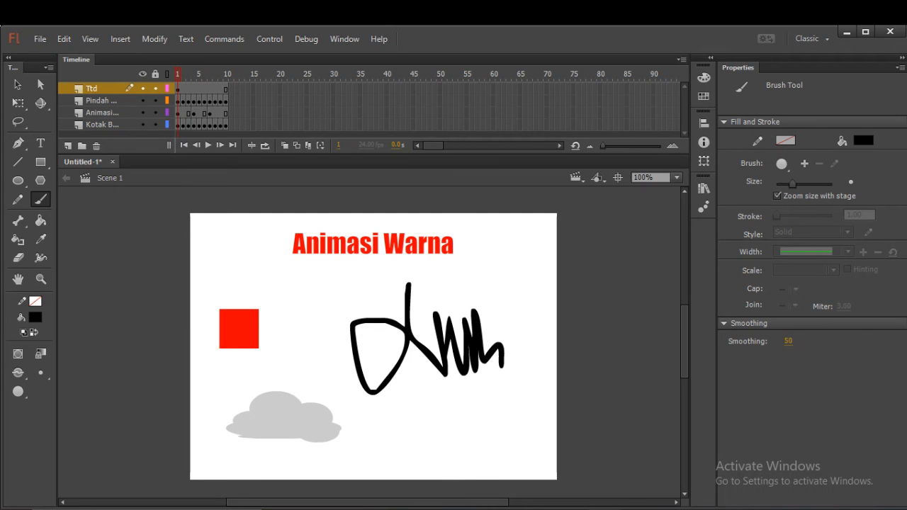
{"action": "left_click_drag", "start_coordinate": [497, 376], "coordinate": [526, 389]}
{"action": "left_click_drag", "start_coordinate": [454, 434], "coordinate": [542, 395]}
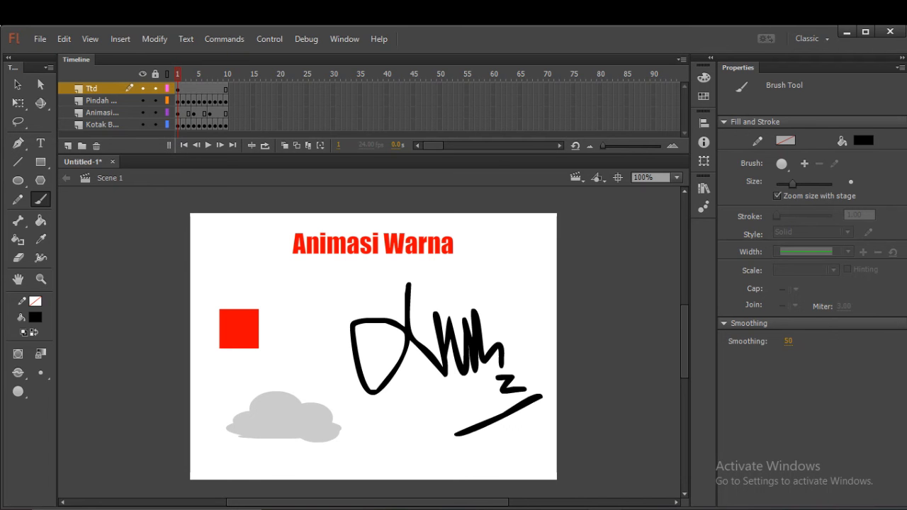
Try to shrink the signature with Free Transform and move it towards the middle of the stage.
{"action": "left_click", "coordinate": [17, 84]}
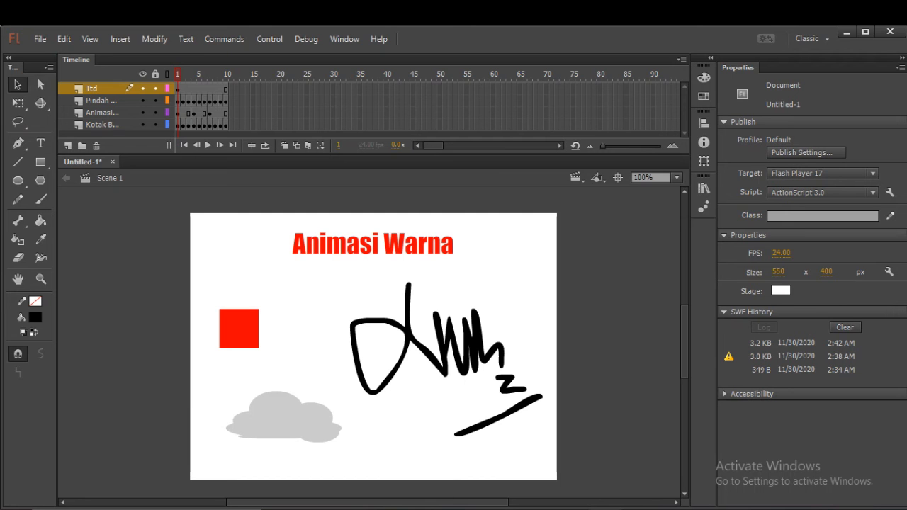
{"action": "left_click", "coordinate": [18, 103]}
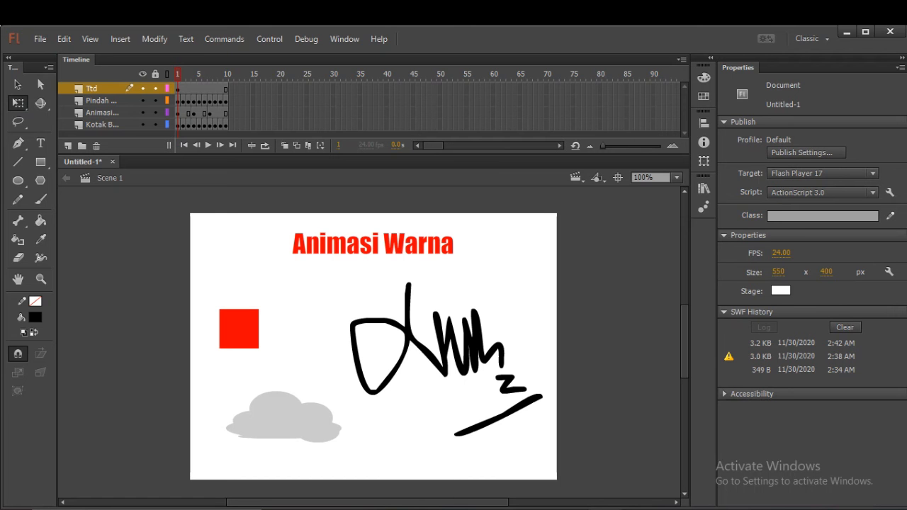
{"action": "key", "text": "v"}
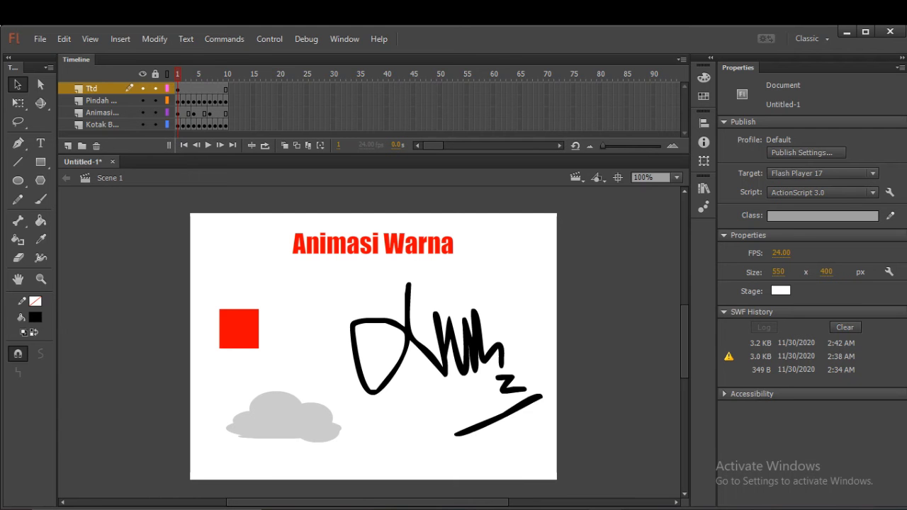
{"action": "left_click", "coordinate": [17, 103]}
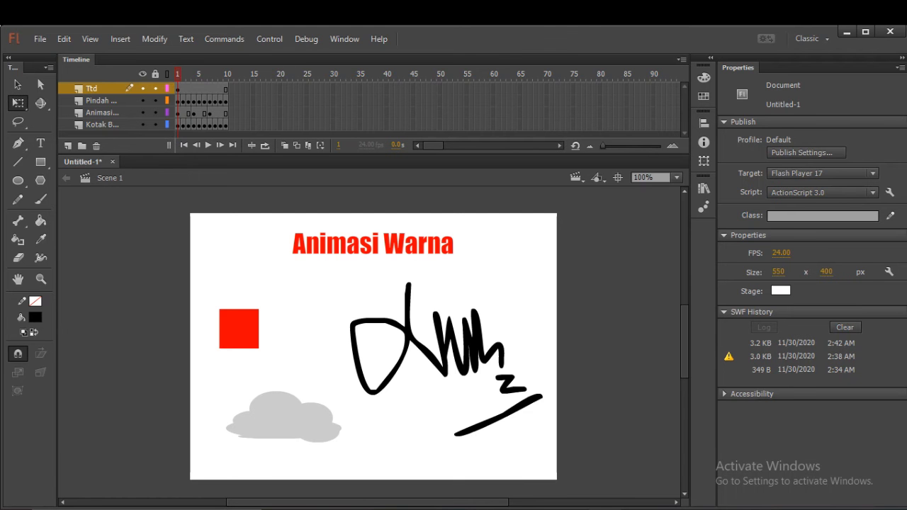
{"action": "mouse_move", "coordinate": [313, 265]}
{"action": "left_mouse_down"}
{"action": "mouse_move", "coordinate": [483, 337]}
{"action": "mouse_move", "coordinate": [581, 448]}
{"action": "left_mouse_up"}
{"action": "left_click_drag", "start_coordinate": [428, 362], "coordinate": [382, 341]}
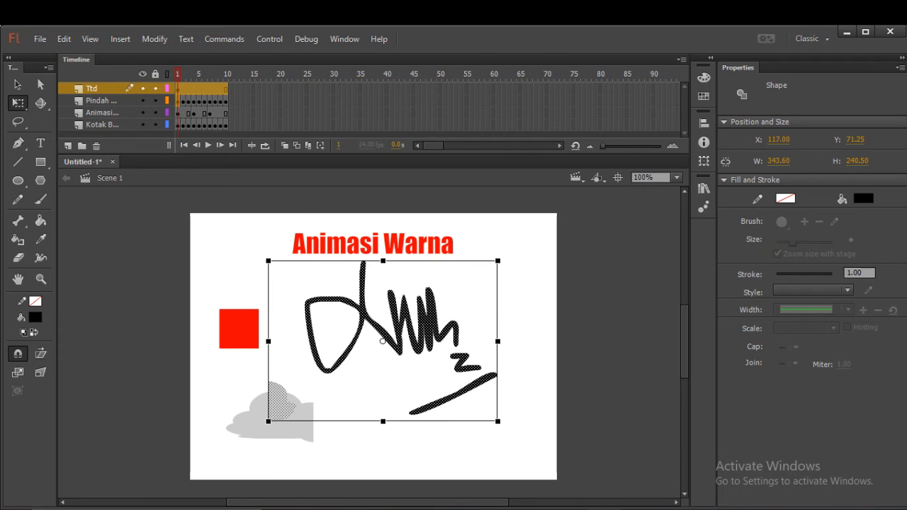
{"action": "mouse_move", "coordinate": [497, 420]}
{"action": "left_mouse_down"}
{"action": "mouse_move", "coordinate": [468, 389]}
{"action": "mouse_move", "coordinate": [454, 390]}
{"action": "left_mouse_up"}
{"action": "left_click_drag", "start_coordinate": [413, 339], "coordinate": [414, 325]}
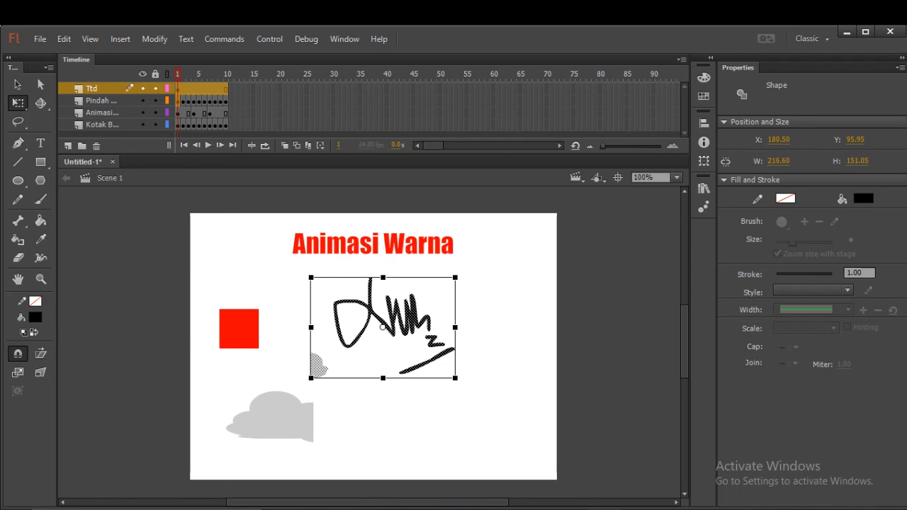
Undo the signature's moves and scaling, and clear the selection.
{"action": "key", "text": "ctrl+z"}
{"action": "key", "text": "ctrl+z"}
{"action": "key", "text": "ctrl+z"}
{"action": "key", "text": "ctrl+z"}
{"action": "key", "text": "ctrl+z"}
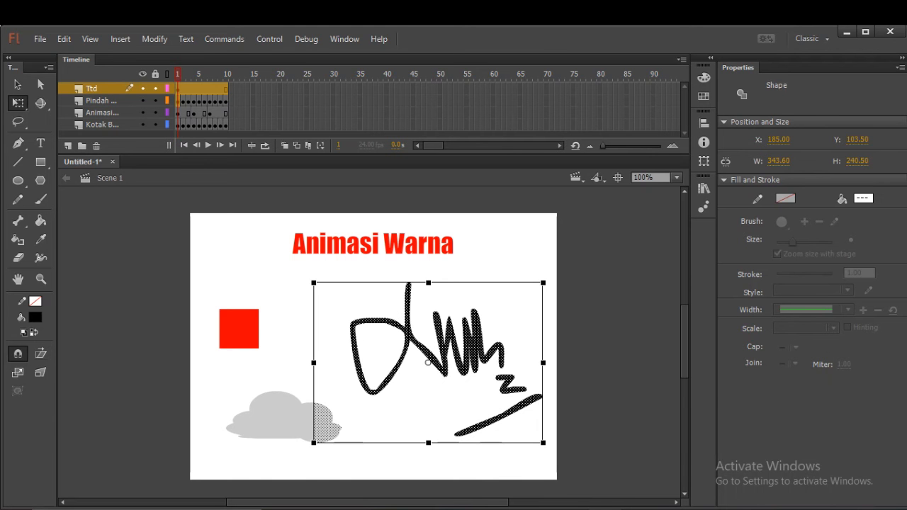
{"action": "left_click", "coordinate": [542, 437]}
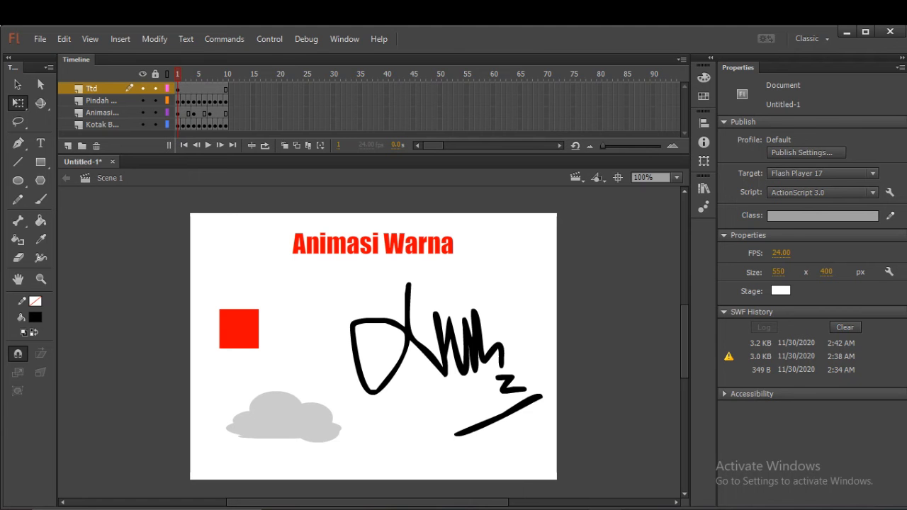
{"action": "mouse_move", "coordinate": [338, 275]}
{"action": "left_mouse_down"}
{"action": "mouse_move", "coordinate": [452, 361]}
{"action": "mouse_move", "coordinate": [569, 425]}
{"action": "mouse_move", "coordinate": [527, 401]}
{"action": "mouse_move", "coordinate": [557, 435]}
{"action": "mouse_move", "coordinate": [441, 441]}
{"action": "mouse_move", "coordinate": [341, 431]}
{"action": "mouse_move", "coordinate": [408, 415]}
{"action": "left_mouse_up"}
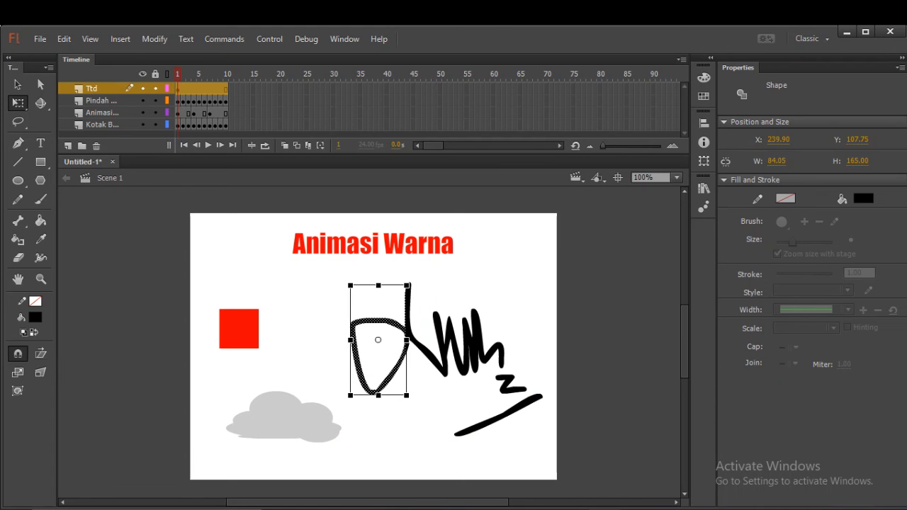
{"action": "left_click", "coordinate": [408, 416]}
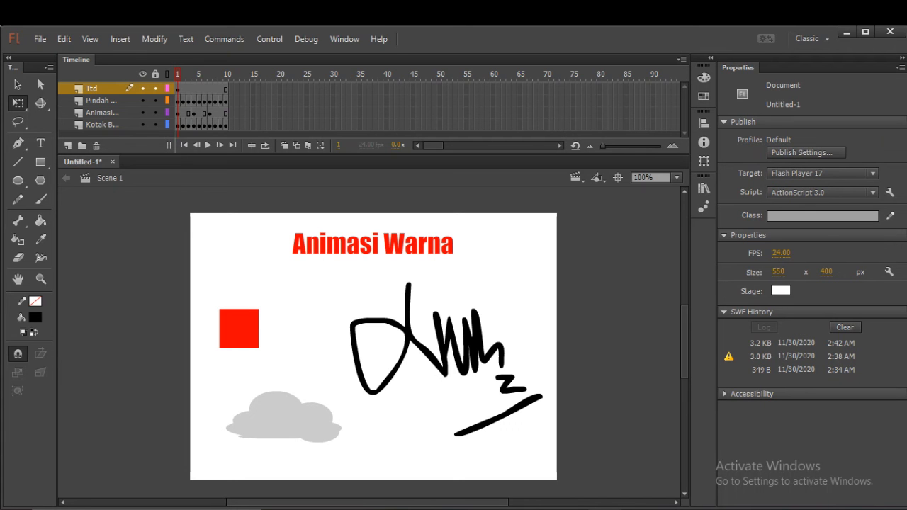
With the cloud layer locked, scale the whole signature to about 197 by 161 px and move it to X about 170, Y about 106.
{"action": "left_click", "coordinate": [155, 100]}
{"action": "mouse_move", "coordinate": [327, 270]}
{"action": "left_mouse_down"}
{"action": "mouse_move", "coordinate": [433, 334]}
{"action": "mouse_move", "coordinate": [568, 455]}
{"action": "left_mouse_up"}
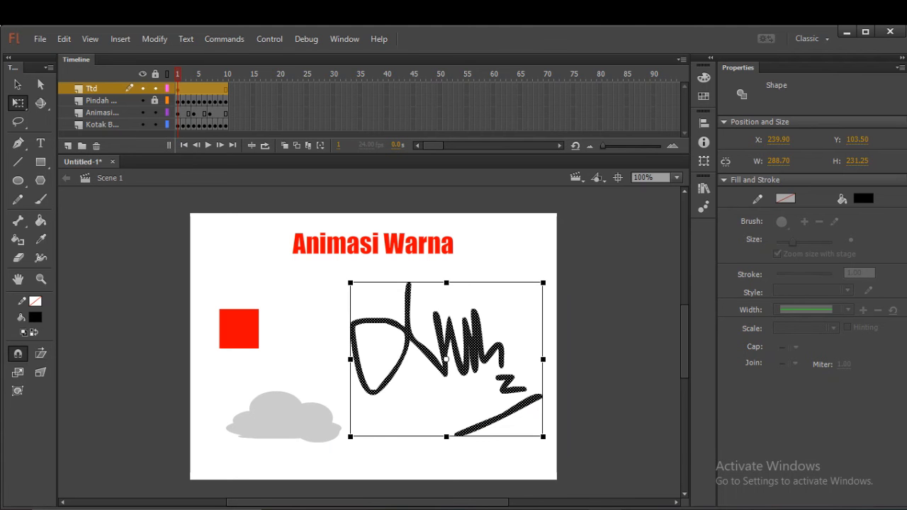
{"action": "left_click_drag", "start_coordinate": [543, 437], "coordinate": [512, 413]}
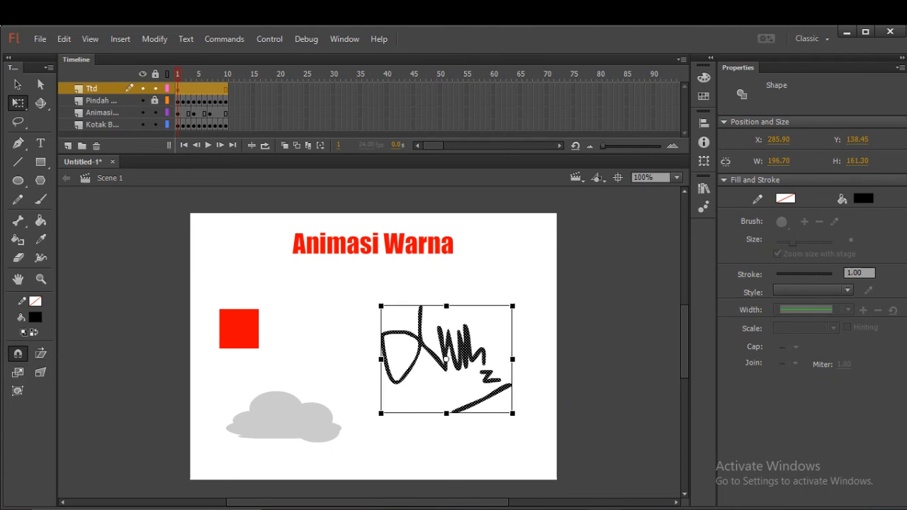
{"action": "left_click_drag", "start_coordinate": [446, 359], "coordinate": [368, 337]}
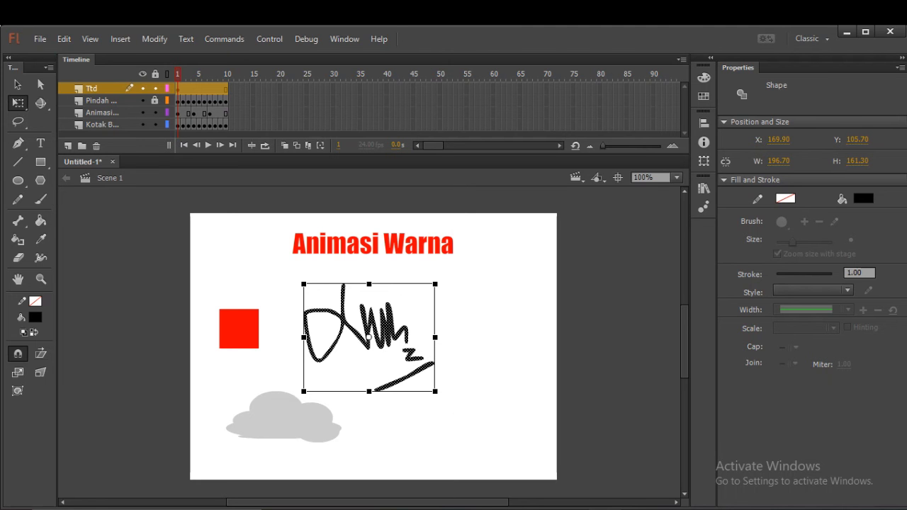
Move the whole signature up to Y about 96, reduce its height slightly with Free Transform, and clear the selection.
{"action": "left_click_drag", "start_coordinate": [368, 338], "coordinate": [368, 331]}
{"action": "key", "text": "Escape"}
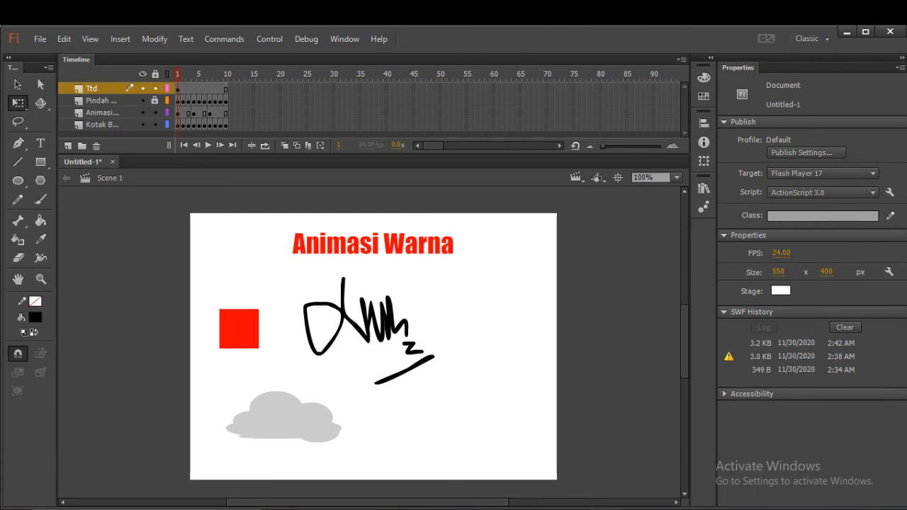
{"action": "left_click", "coordinate": [369, 336]}
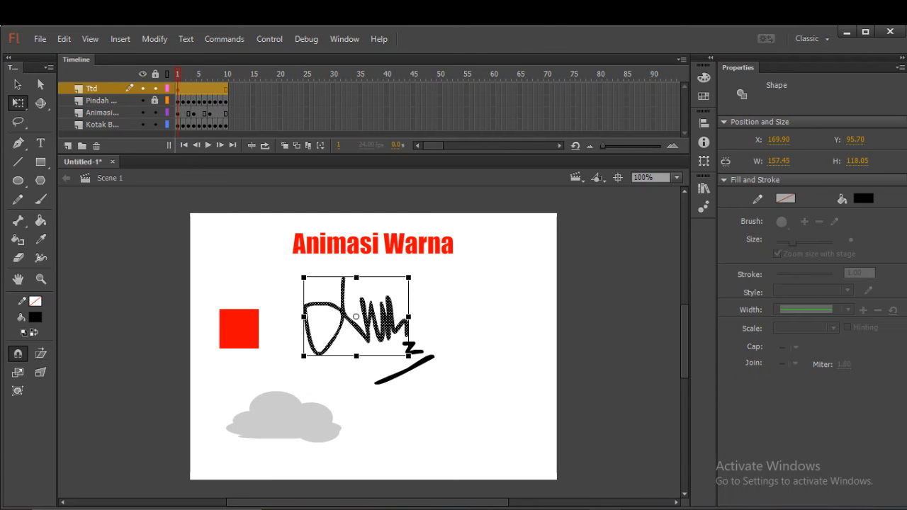
{"action": "key", "text": "Escape"}
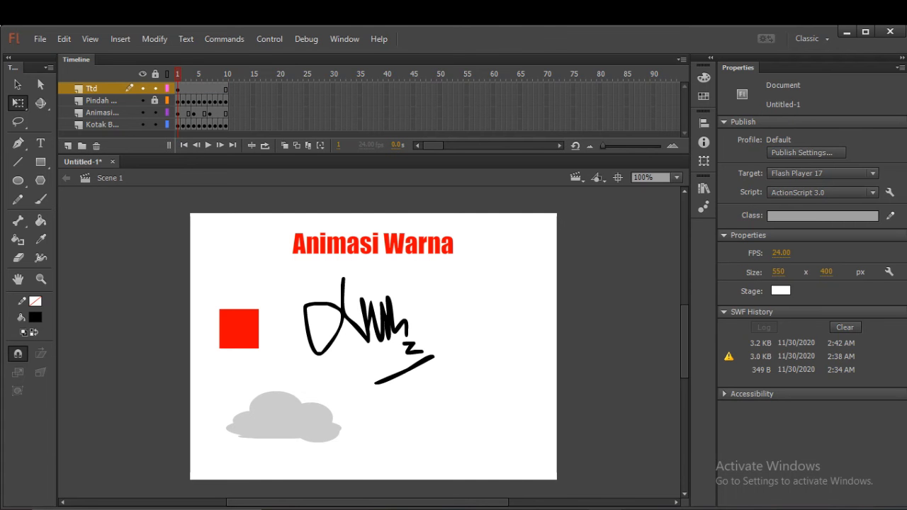
{"action": "mouse_move", "coordinate": [283, 268]}
{"action": "left_mouse_down"}
{"action": "mouse_move", "coordinate": [341, 288]}
{"action": "mouse_move", "coordinate": [415, 333]}
{"action": "mouse_move", "coordinate": [451, 390]}
{"action": "mouse_move", "coordinate": [426, 379]}
{"action": "mouse_move", "coordinate": [435, 374]}
{"action": "left_mouse_up"}
{"action": "left_click", "coordinate": [489, 368]}
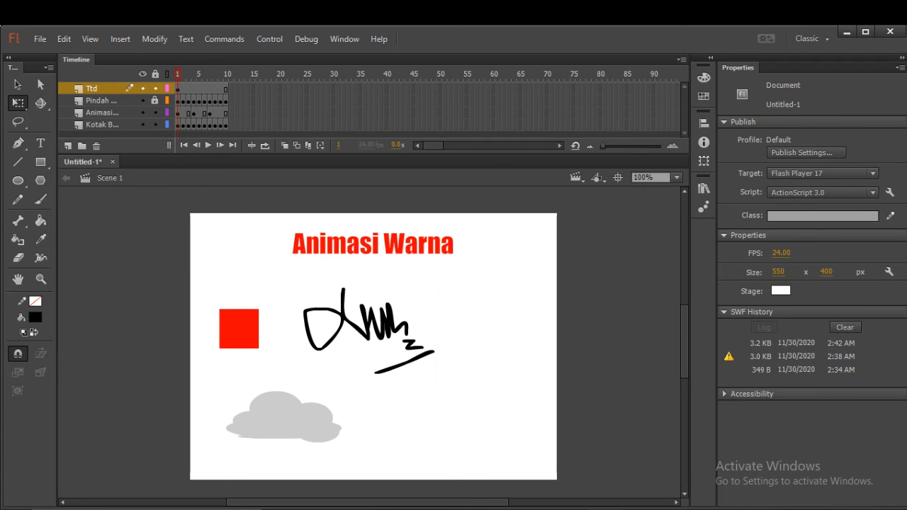
Lock the title and square layers, and hide the cloud, title and square layers so only Ttd is shown.
{"action": "left_click", "coordinate": [155, 112]}
{"action": "left_click", "coordinate": [155, 125]}
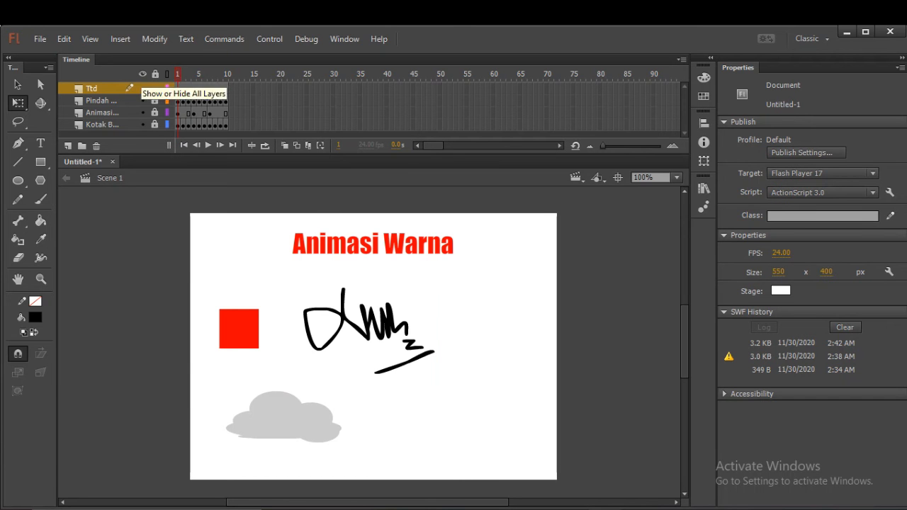
{"action": "left_click", "coordinate": [142, 100]}
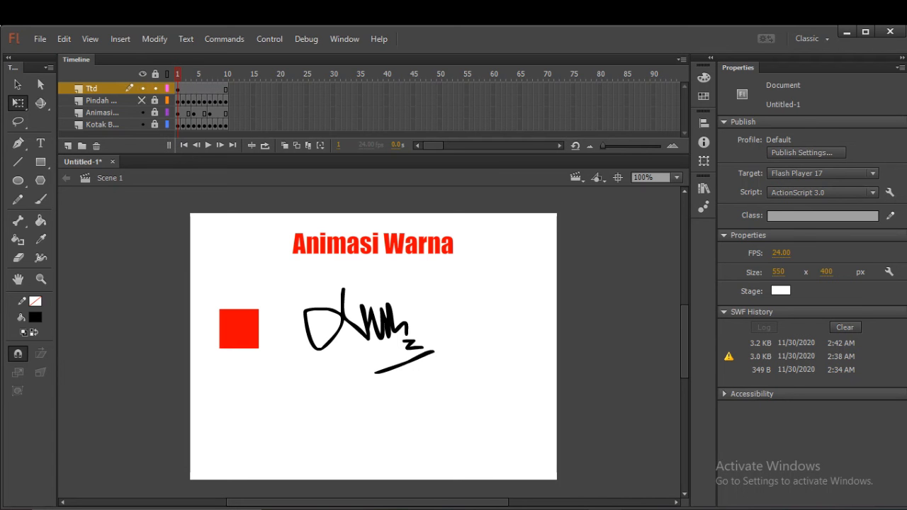
{"action": "left_click", "coordinate": [142, 113]}
{"action": "left_click", "coordinate": [141, 125]}
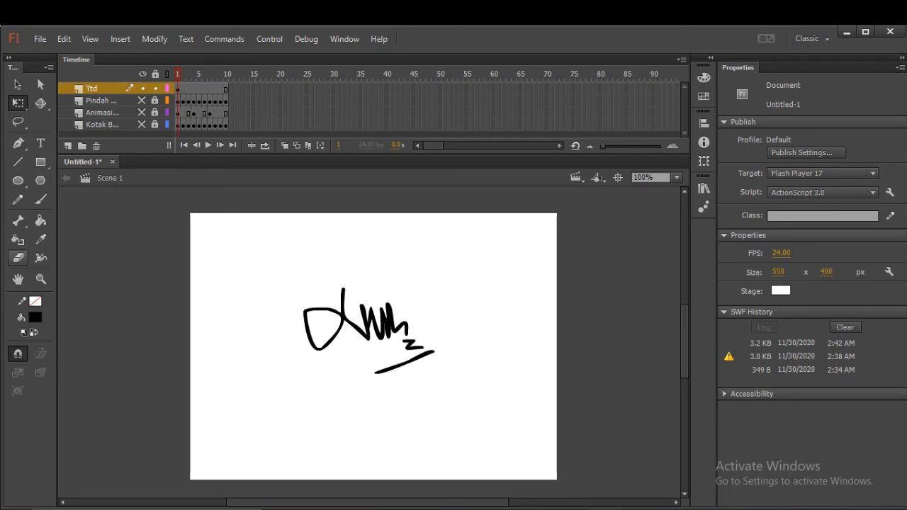
Set the Eraser to the third-smallest round tip and erase the upper end of the signature's underline in frame 1.
{"action": "left_click", "coordinate": [18, 259]}
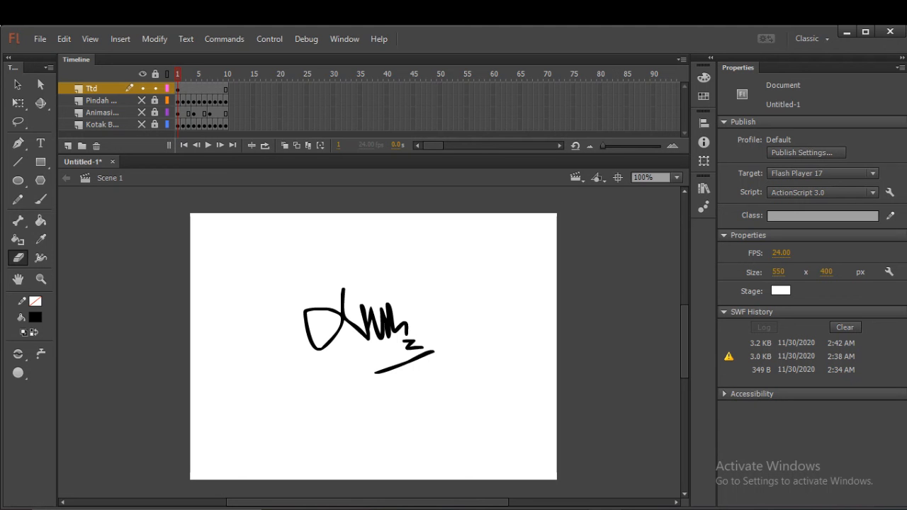
{"action": "left_click", "coordinate": [677, 178]}
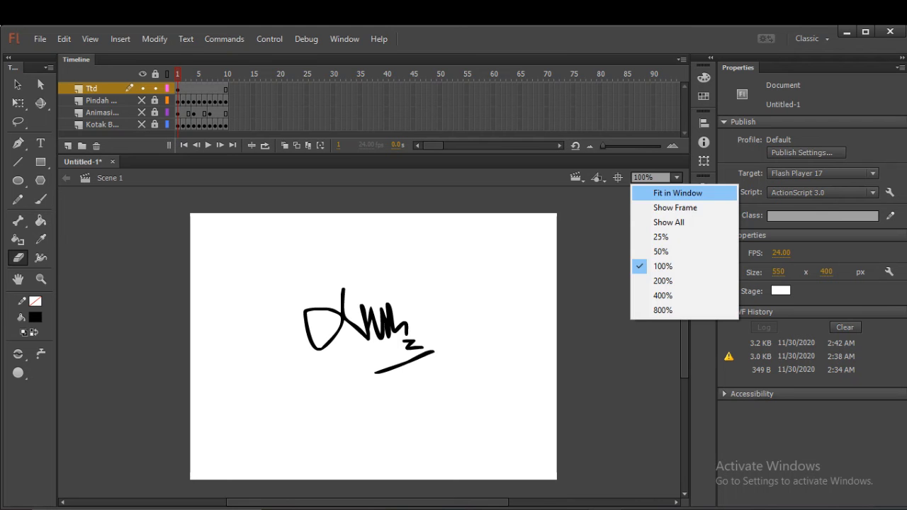
{"action": "left_click", "coordinate": [663, 280]}
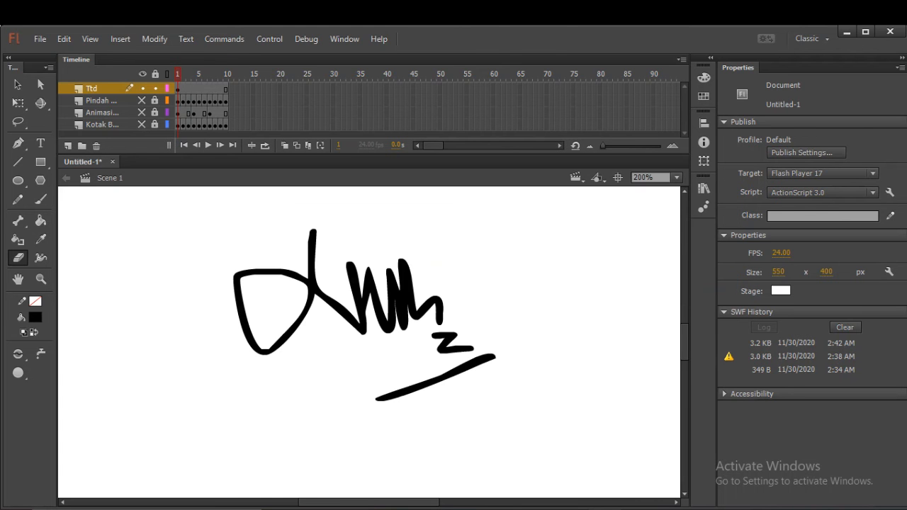
{"action": "left_click", "coordinate": [677, 177]}
{"action": "left_click", "coordinate": [663, 295]}
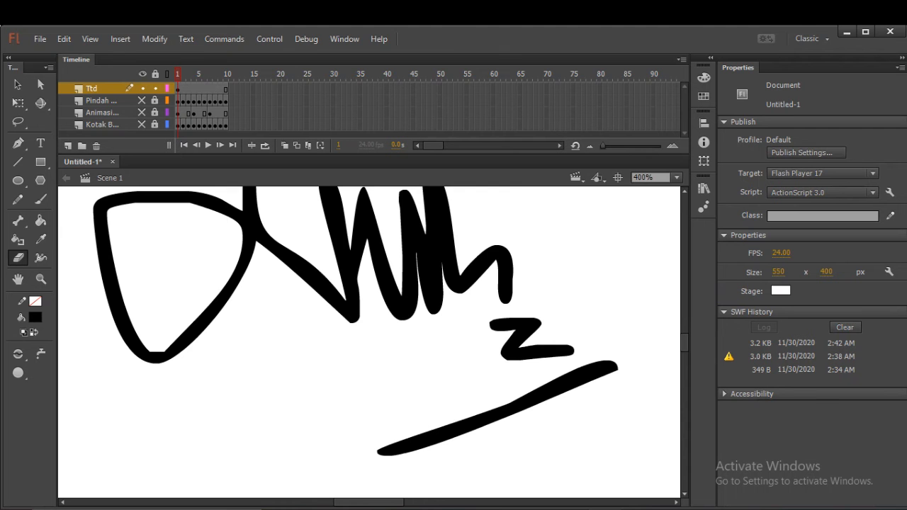
{"action": "left_click", "coordinate": [677, 177]}
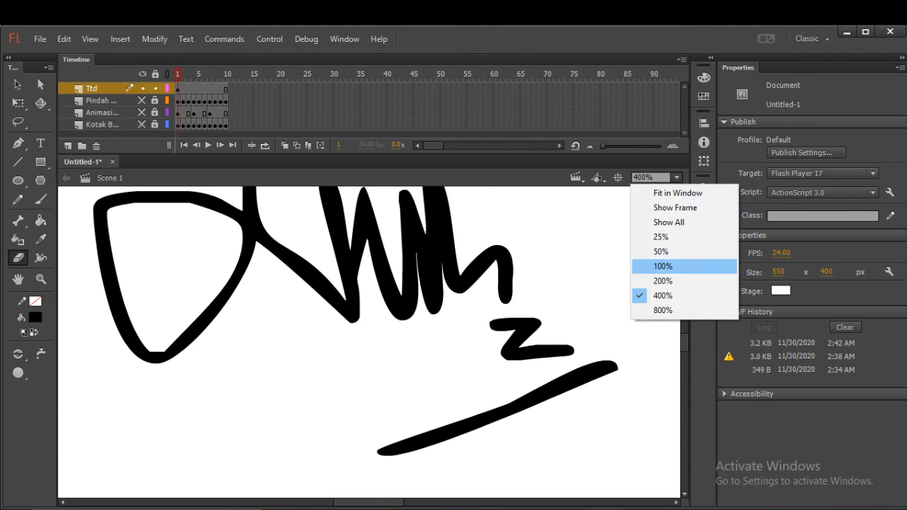
{"action": "left_click", "coordinate": [663, 280]}
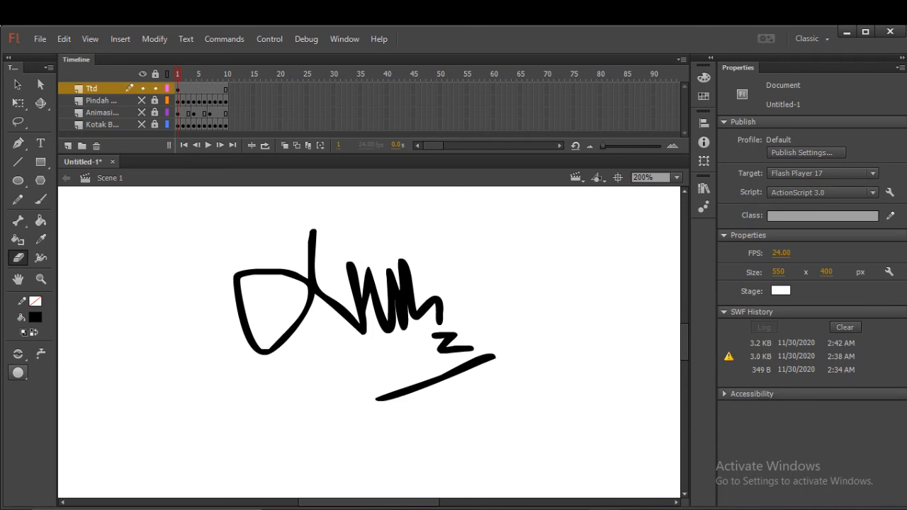
{"action": "left_click", "coordinate": [18, 373]}
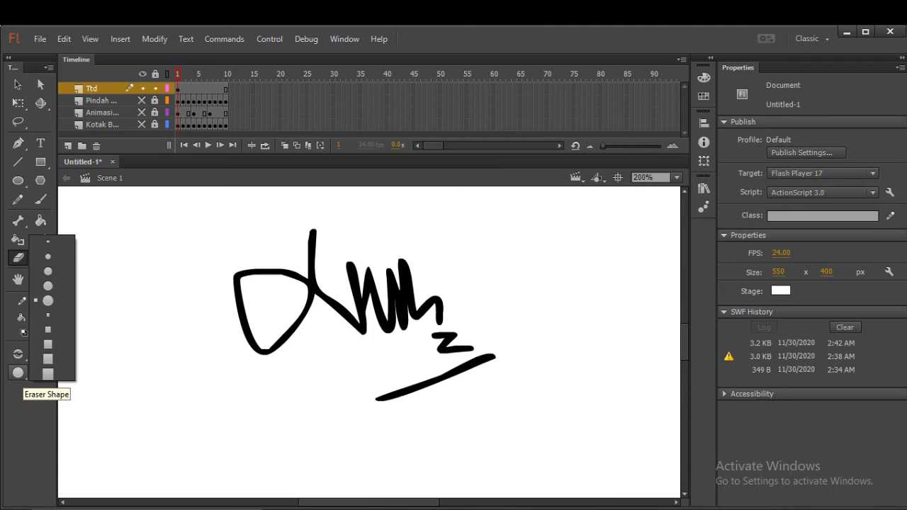
{"action": "left_click", "coordinate": [48, 255]}
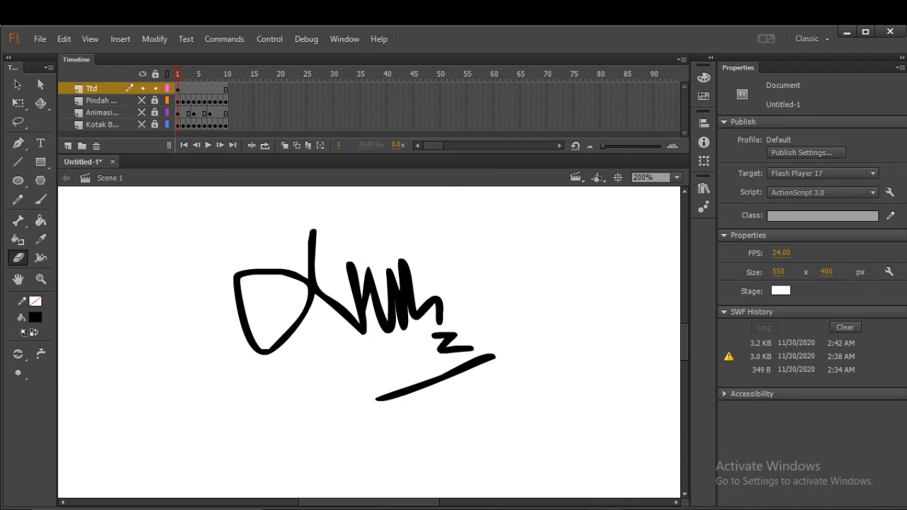
{"action": "left_click", "coordinate": [17, 373]}
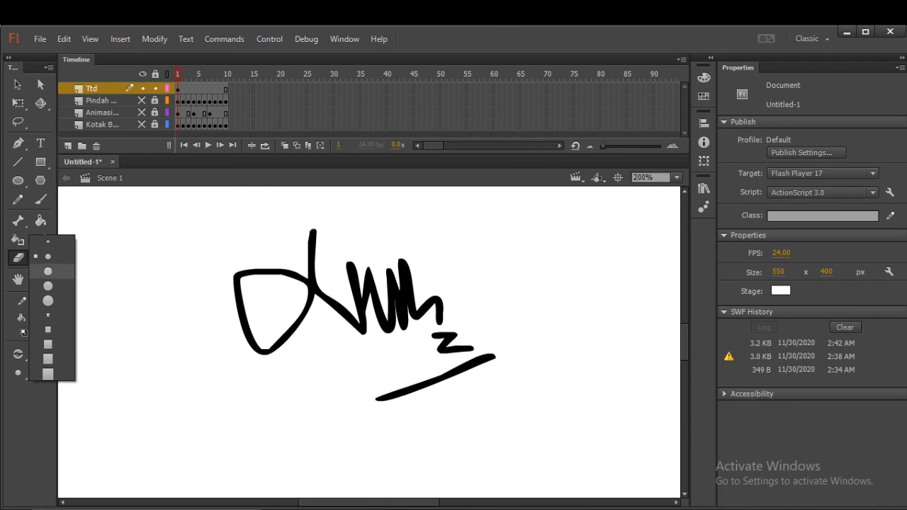
{"action": "left_click", "coordinate": [47, 272]}
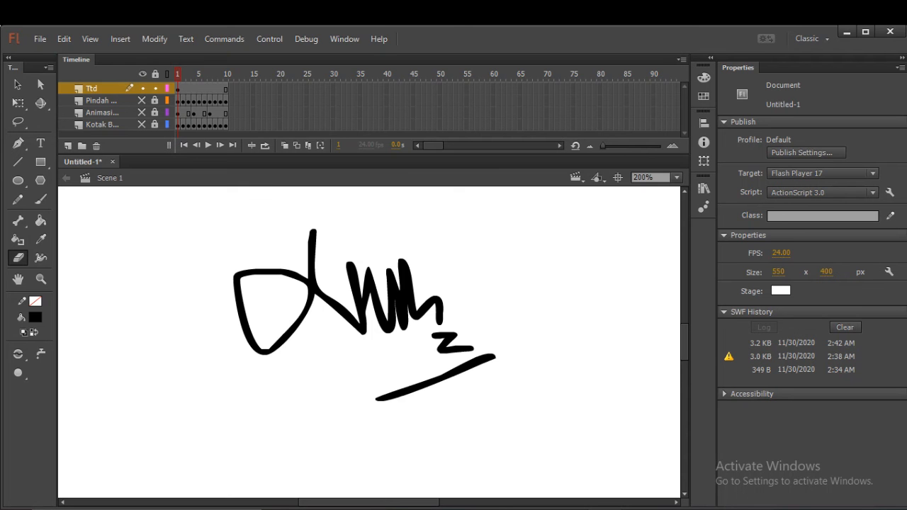
{"action": "left_click_drag", "start_coordinate": [495, 356], "coordinate": [467, 366]}
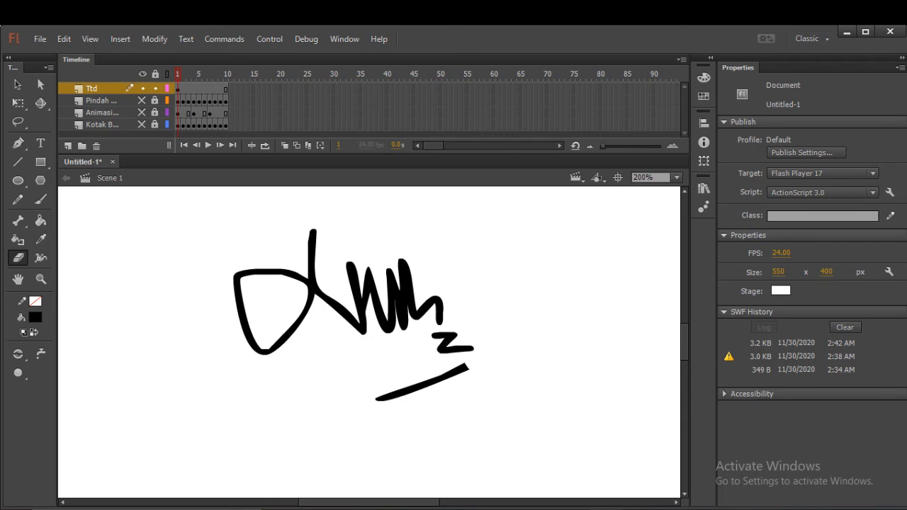
Insert a keyframe at frame 2 of the Ttd layer and erase the underline back to about half its remaining length.
{"action": "left_click", "coordinate": [183, 89]}
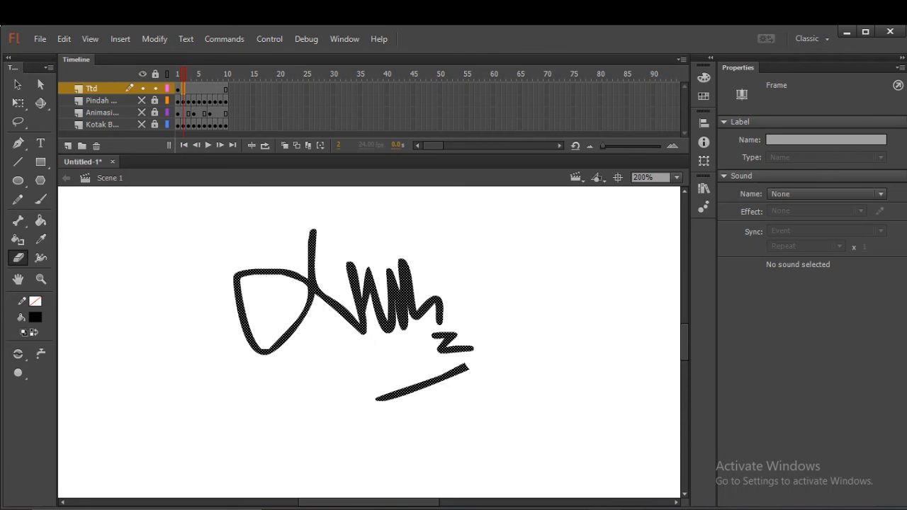
{"action": "right_click", "coordinate": [184, 90]}
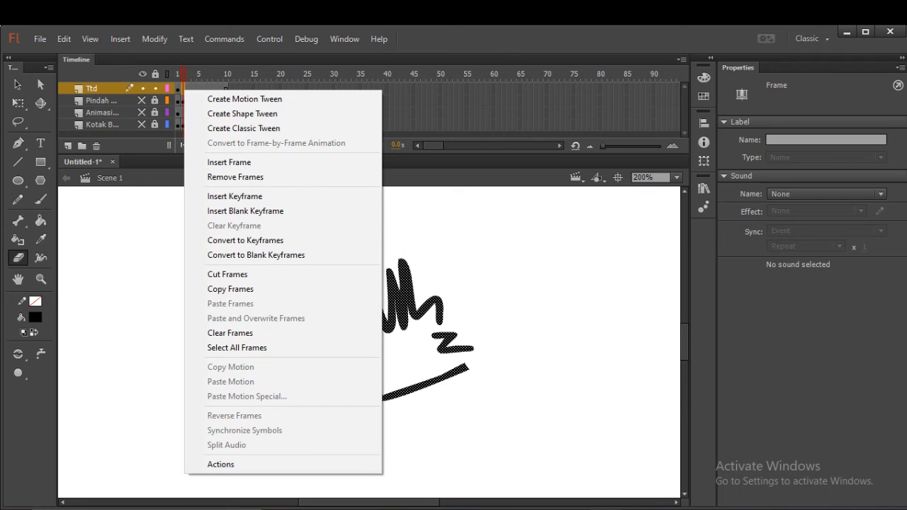
{"action": "left_click", "coordinate": [234, 196]}
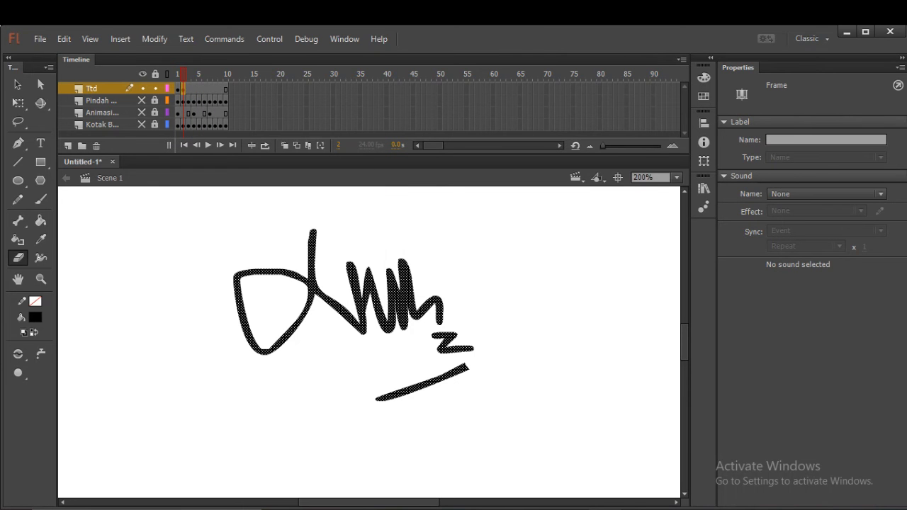
{"action": "left_click_drag", "start_coordinate": [467, 367], "coordinate": [428, 385]}
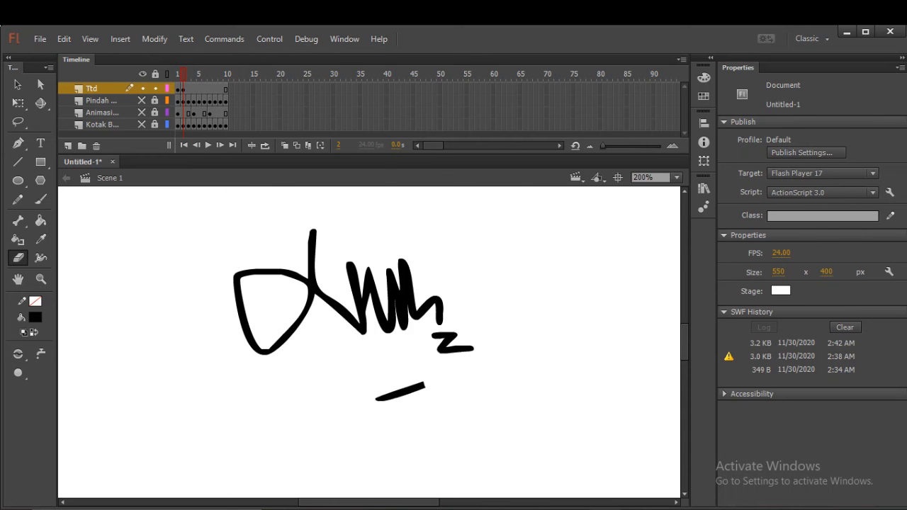
Insert a keyframe at frame 3 of the Ttd layer and erase the underline down to a small stub at its lower end.
{"action": "left_click", "coordinate": [188, 88]}
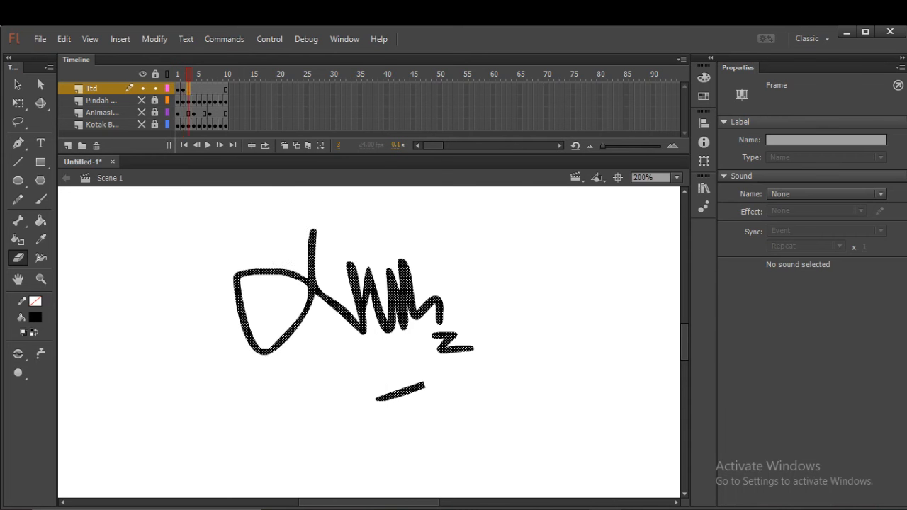
{"action": "right_click", "coordinate": [187, 89]}
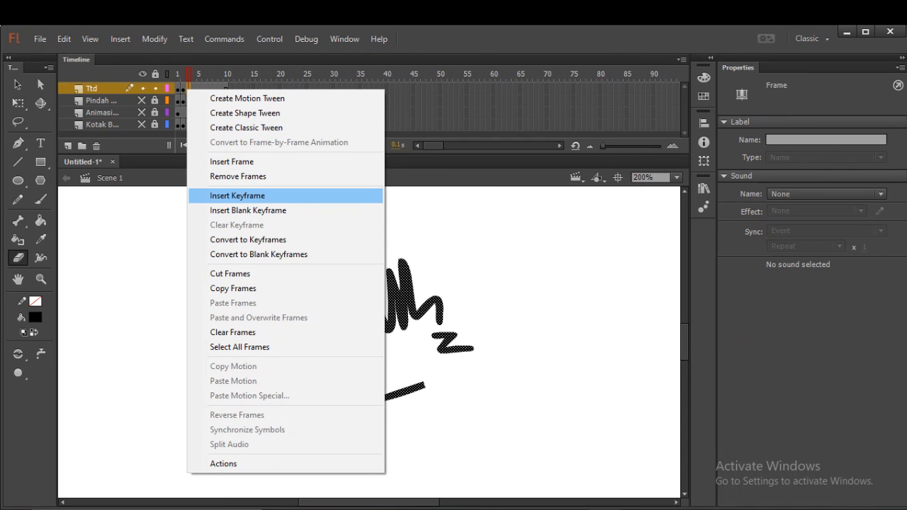
{"action": "left_click", "coordinate": [238, 196]}
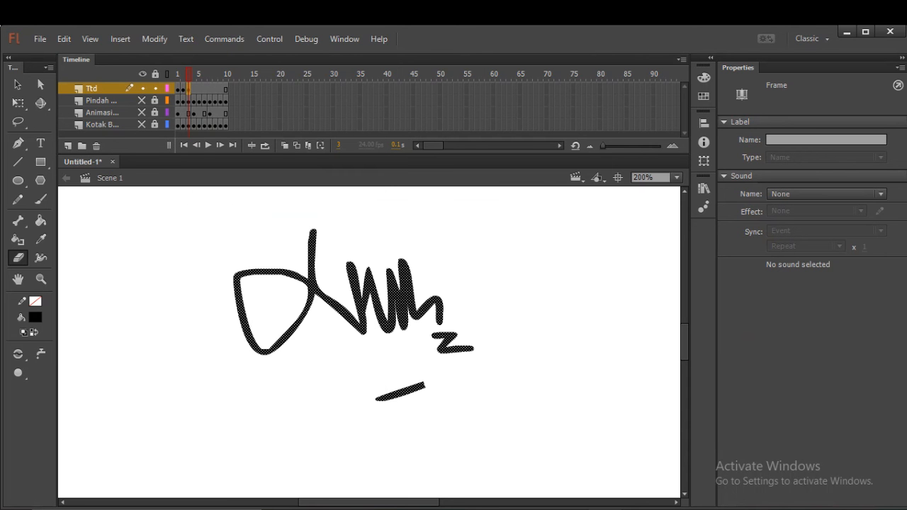
{"action": "left_click_drag", "start_coordinate": [425, 384], "coordinate": [389, 397]}
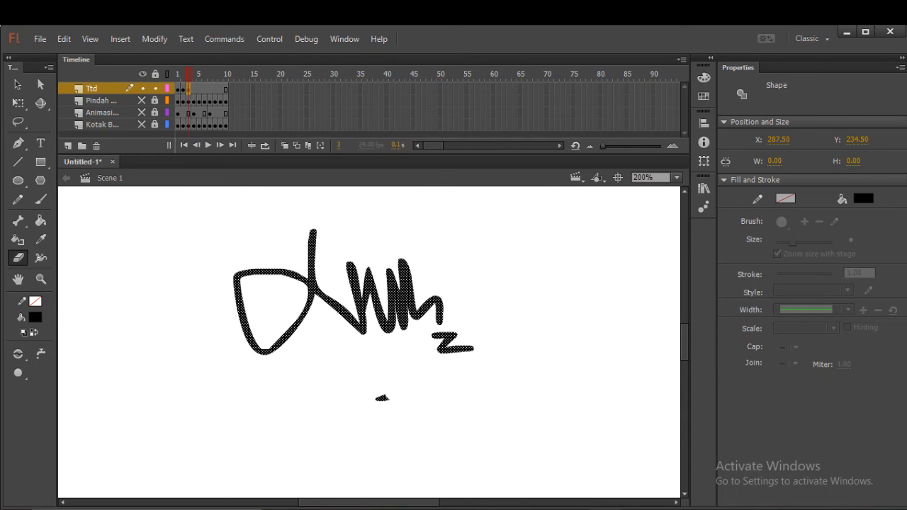
{"action": "left_click", "coordinate": [390, 397]}
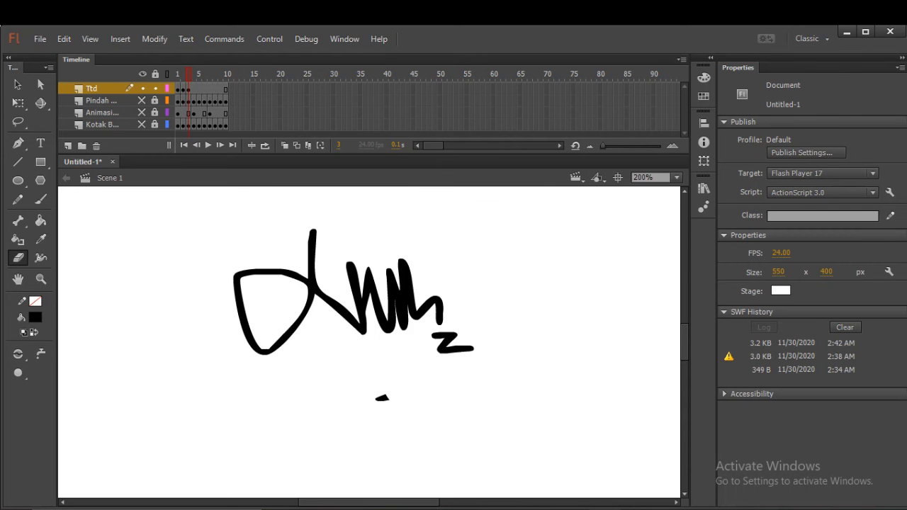
Insert a keyframe at frame 4 of the Ttd layer and erase the last stub of the underline.
{"action": "left_click", "coordinate": [194, 89]}
{"action": "right_click", "coordinate": [193, 88]}
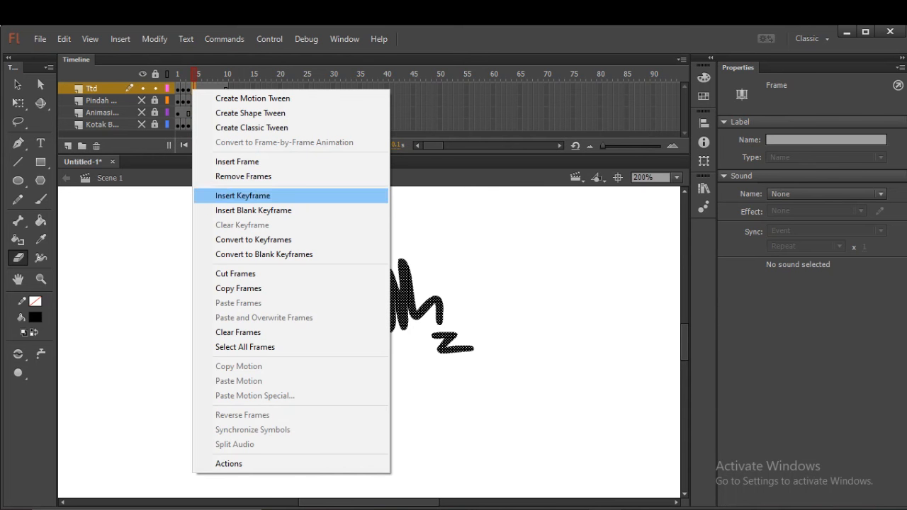
{"action": "left_click", "coordinate": [242, 196]}
{"action": "left_click_drag", "start_coordinate": [395, 397], "coordinate": [378, 399]}
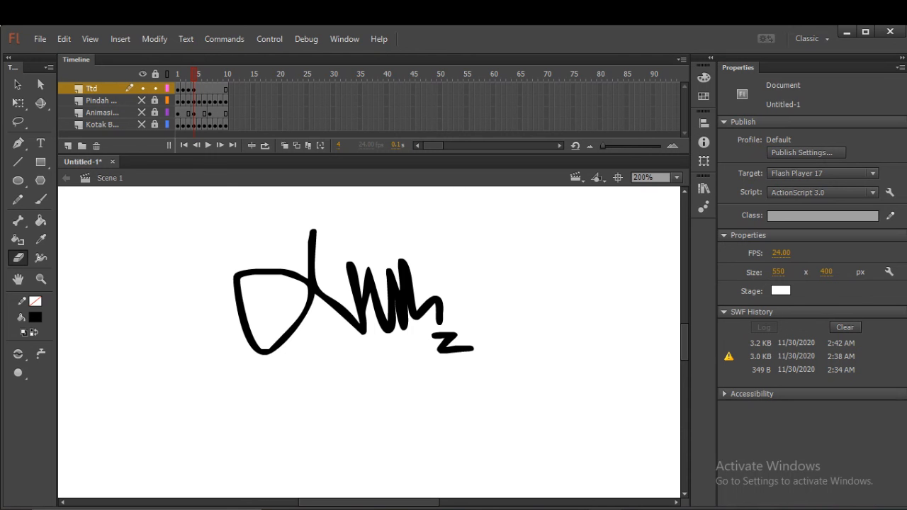
{"action": "left_click_drag", "start_coordinate": [473, 348], "coordinate": [455, 349]}
{"action": "left_click_drag", "start_coordinate": [454, 349], "coordinate": [472, 348]}
Insert a keyframe at frame 5 of the Ttd layer and erase the lower stroke of the small z-shaped mark.
{"action": "left_click", "coordinate": [197, 88]}
{"action": "right_click", "coordinate": [198, 89]}
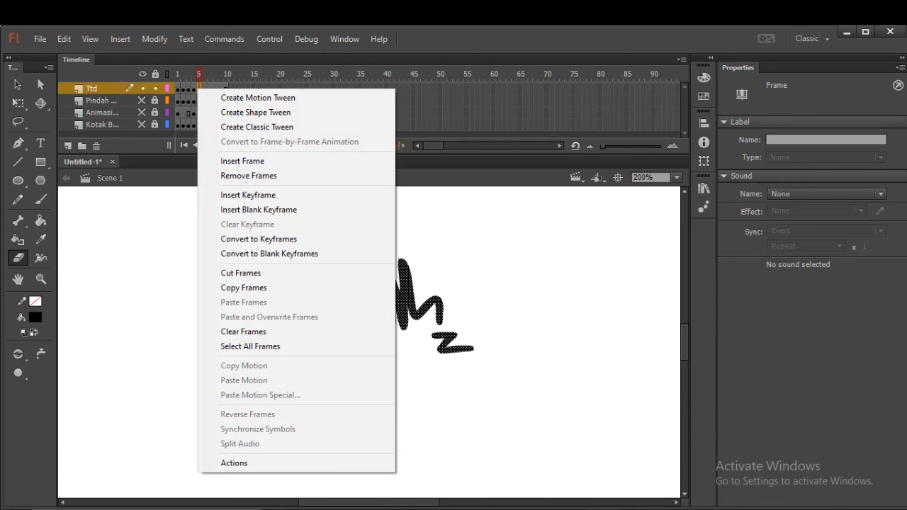
{"action": "left_click", "coordinate": [248, 195]}
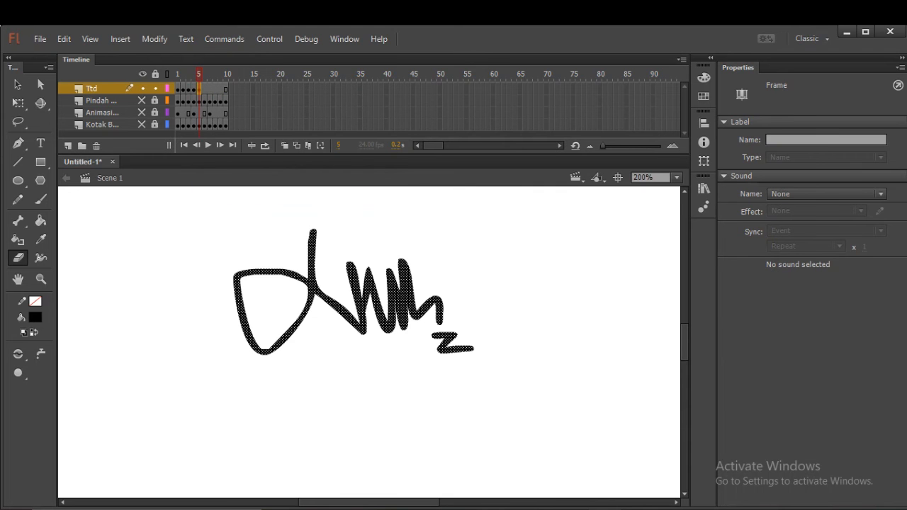
{"action": "left_click_drag", "start_coordinate": [472, 348], "coordinate": [436, 348]}
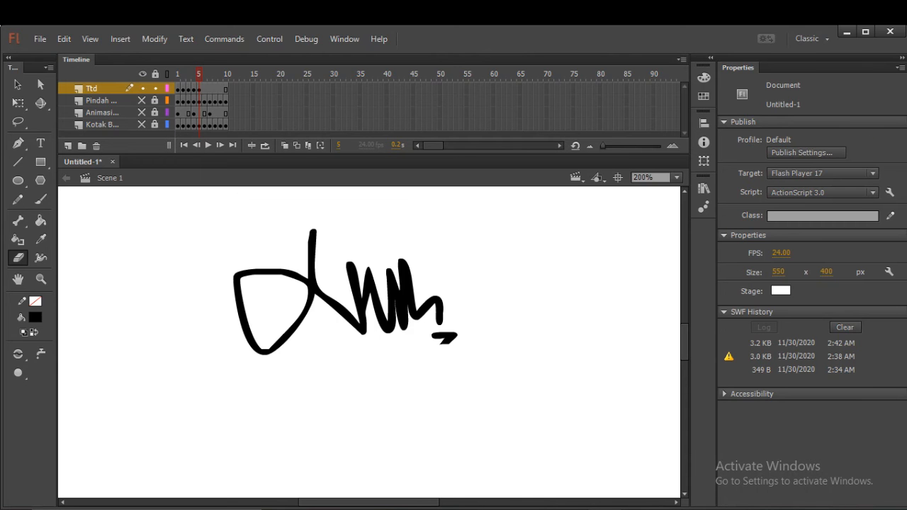
Insert a keyframe at frame 6 of the Ttd layer and erase the rest of the small z-shaped mark.
{"action": "left_click", "coordinate": [199, 89]}
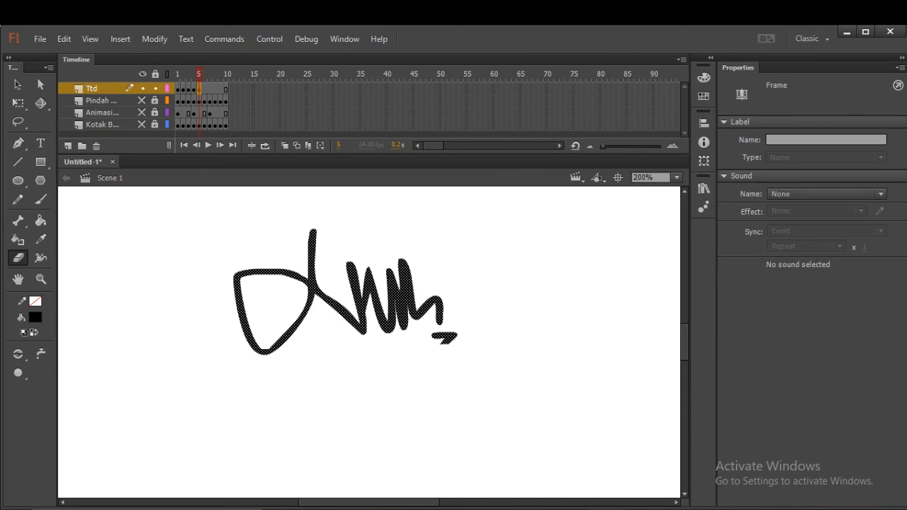
{"action": "right_click", "coordinate": [204, 90]}
{"action": "left_click", "coordinate": [254, 195]}
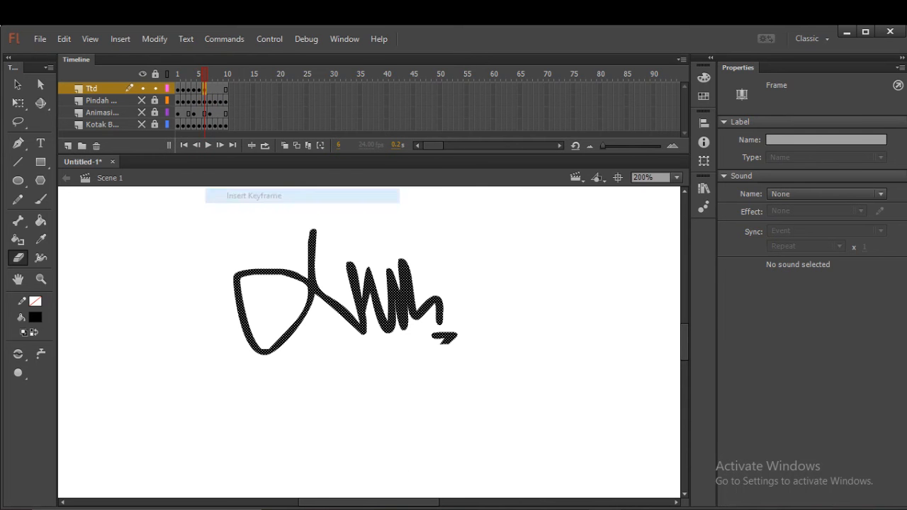
{"action": "mouse_move", "coordinate": [440, 348]}
{"action": "left_mouse_down"}
{"action": "mouse_move", "coordinate": [454, 331]}
{"action": "mouse_move", "coordinate": [431, 337]}
{"action": "left_mouse_up"}
{"action": "left_click", "coordinate": [446, 335]}
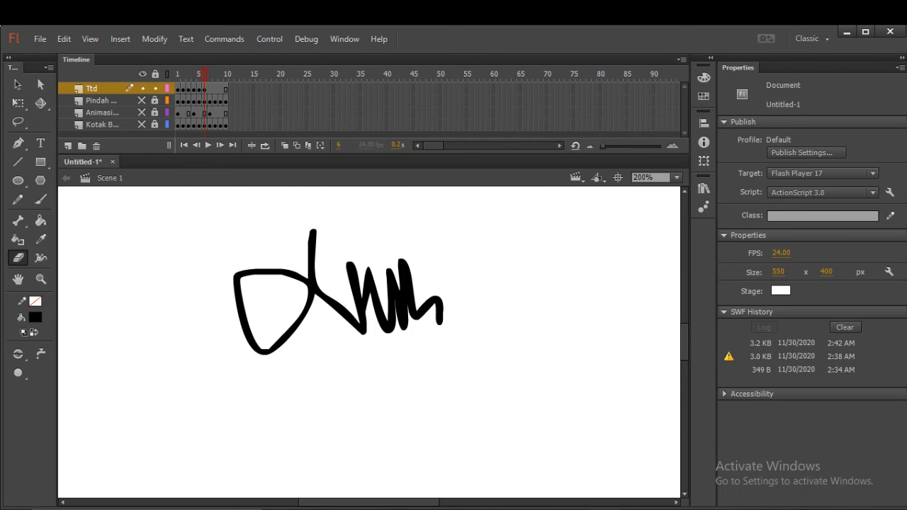
Insert a keyframe at frame 7 of the Ttd layer and erase the hook at the signature's right end.
{"action": "left_click", "coordinate": [210, 89]}
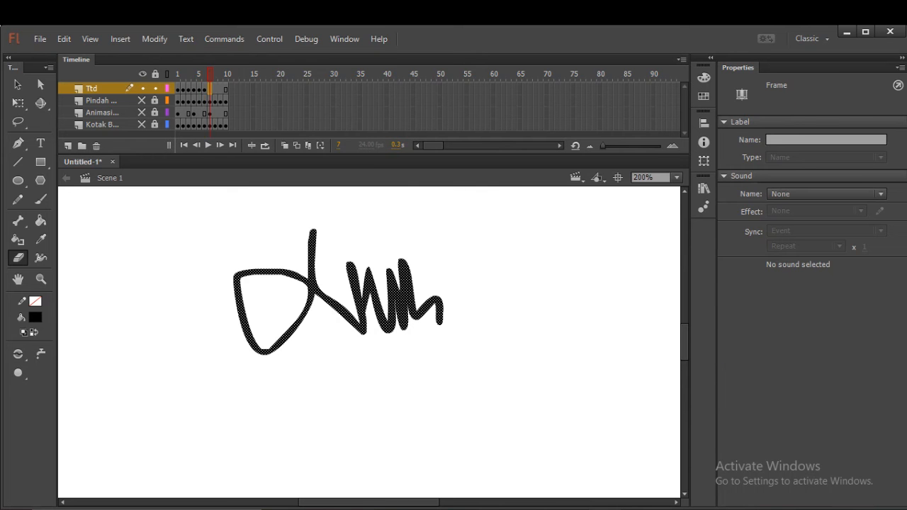
{"action": "right_click", "coordinate": [210, 90]}
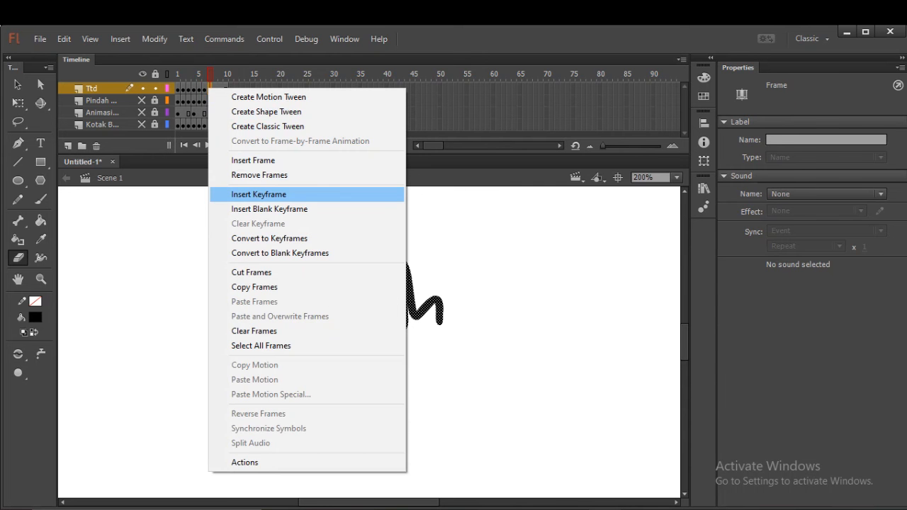
{"action": "left_click", "coordinate": [259, 194]}
{"action": "mouse_move", "coordinate": [440, 323]}
{"action": "left_mouse_down"}
{"action": "mouse_move", "coordinate": [435, 300]}
{"action": "mouse_move", "coordinate": [418, 319]}
{"action": "mouse_move", "coordinate": [410, 300]}
{"action": "left_mouse_up"}
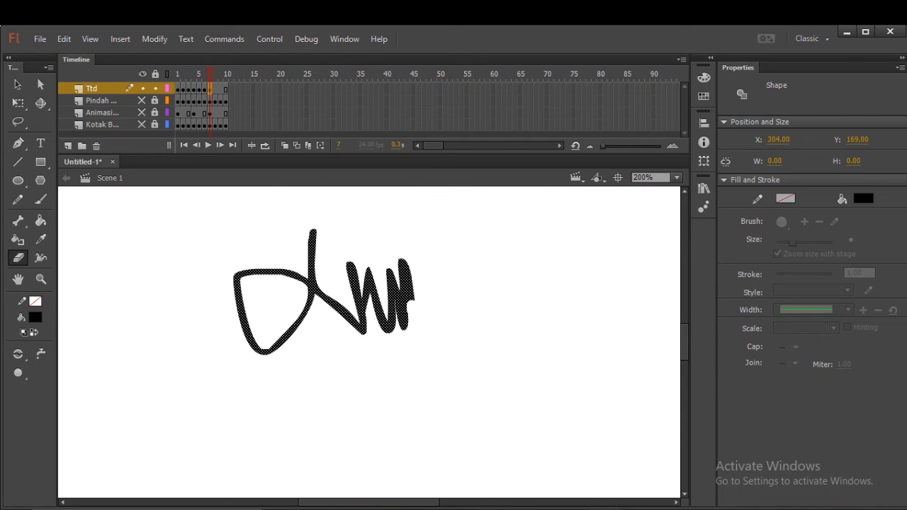
{"action": "left_click", "coordinate": [411, 303]}
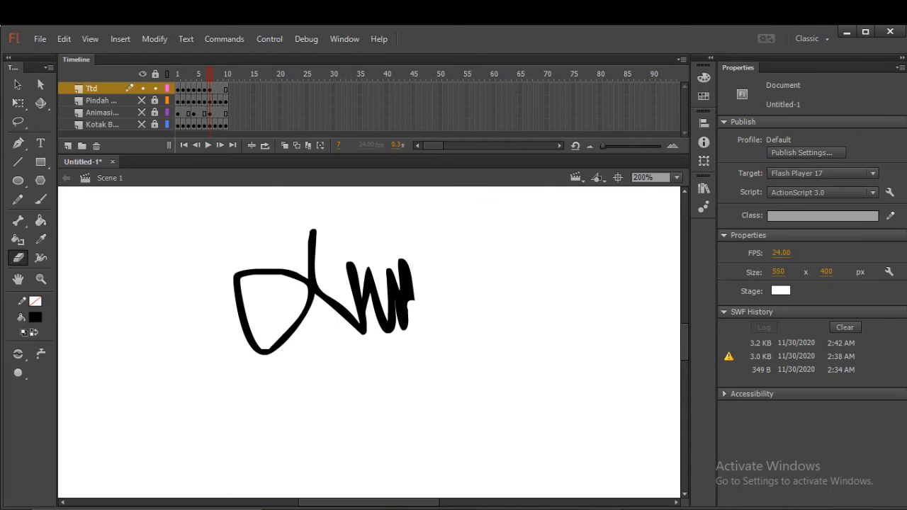
Insert a keyframe at frame 8 of the Ttd layer and erase the upper part of the last zigzag peak.
{"action": "left_click", "coordinate": [216, 89]}
{"action": "right_click", "coordinate": [215, 89]}
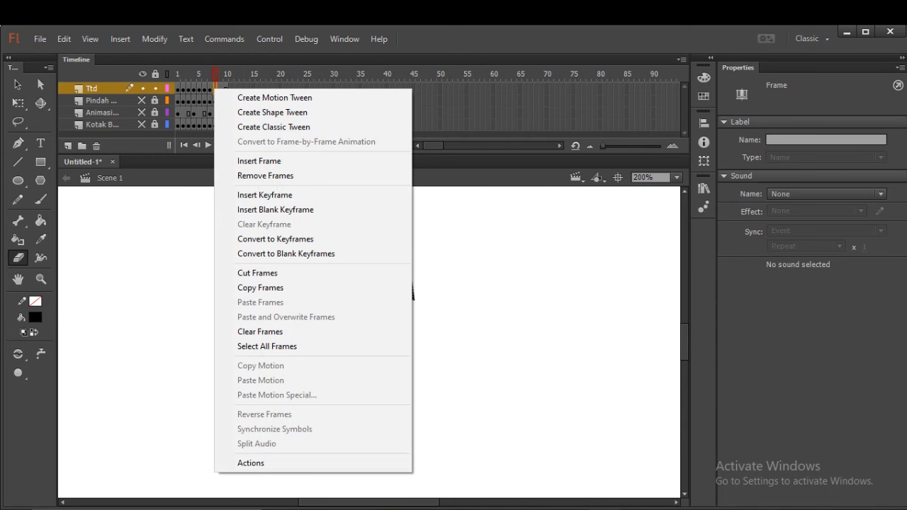
{"action": "left_click", "coordinate": [269, 195]}
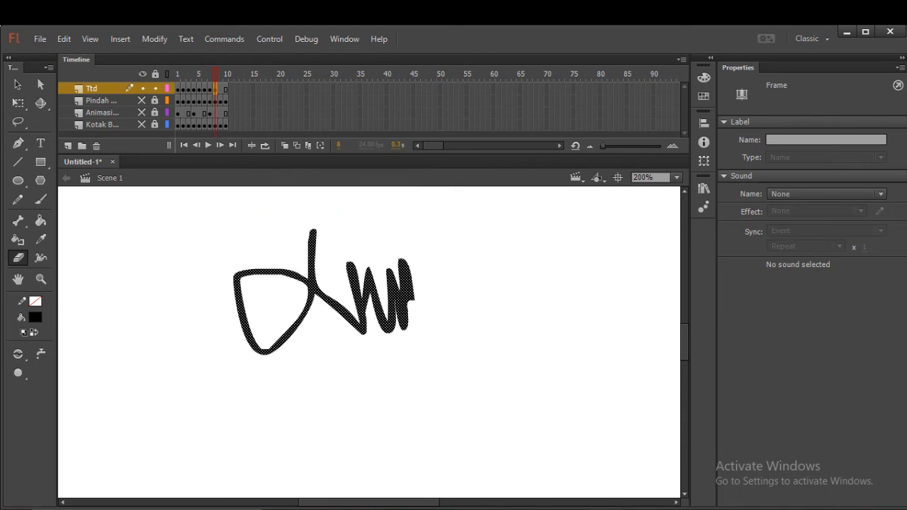
{"action": "left_click_drag", "start_coordinate": [412, 304], "coordinate": [401, 261]}
{"action": "left_click_drag", "start_coordinate": [400, 268], "coordinate": [403, 293]}
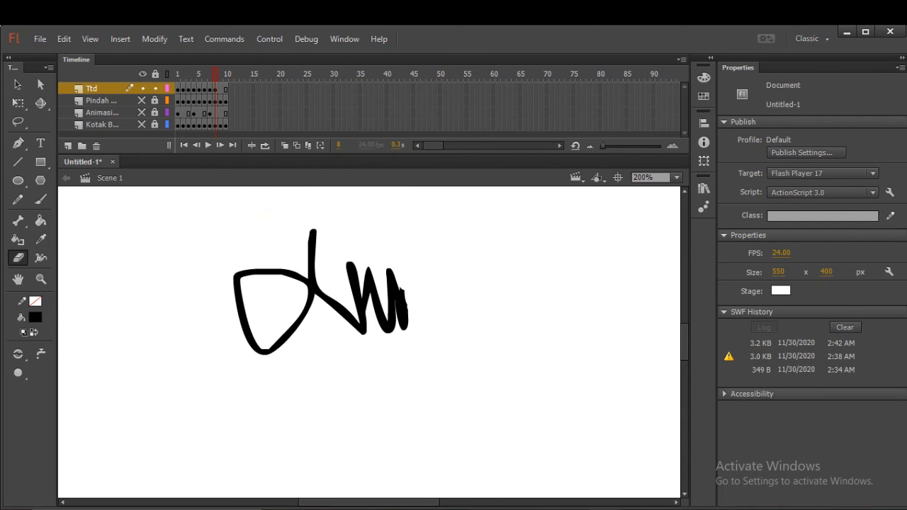
{"action": "scroll", "coordinate": [369, 342], "scroll_direction": "down", "scroll_amount": 5}
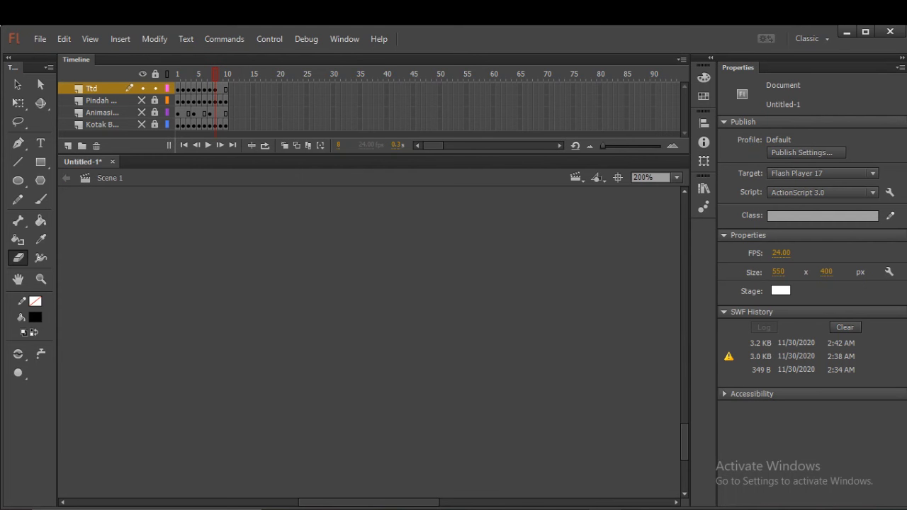
{"action": "scroll", "coordinate": [369, 342], "scroll_direction": "up", "scroll_amount": 5}
{"action": "scroll", "coordinate": [369, 342], "scroll_direction": "up", "scroll_amount": 2}
{"action": "scroll", "coordinate": [369, 342], "scroll_direction": "down", "scroll_amount": 1}
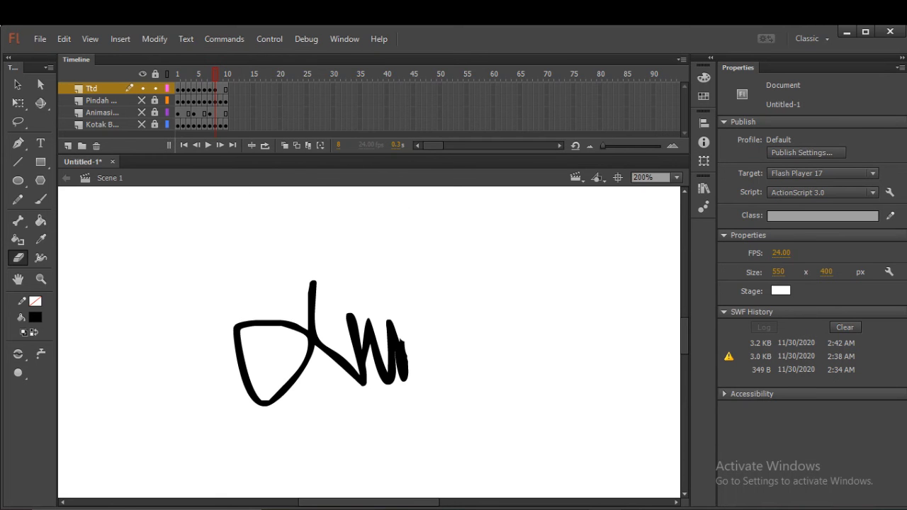
Insert a keyframe at frame 9 of the Ttd layer and erase the remaining lower part of the last zigzag stroke.
{"action": "left_click", "coordinate": [221, 89]}
{"action": "right_click", "coordinate": [219, 88]}
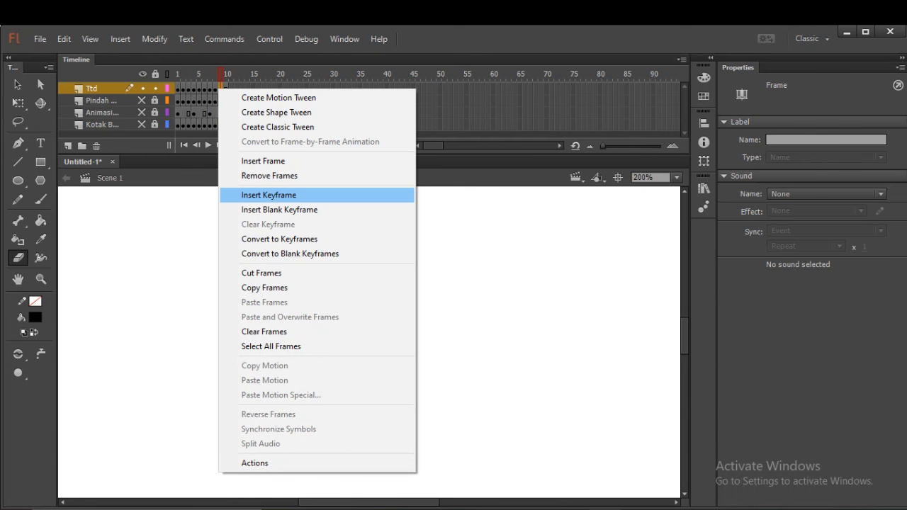
{"action": "left_click", "coordinate": [269, 195]}
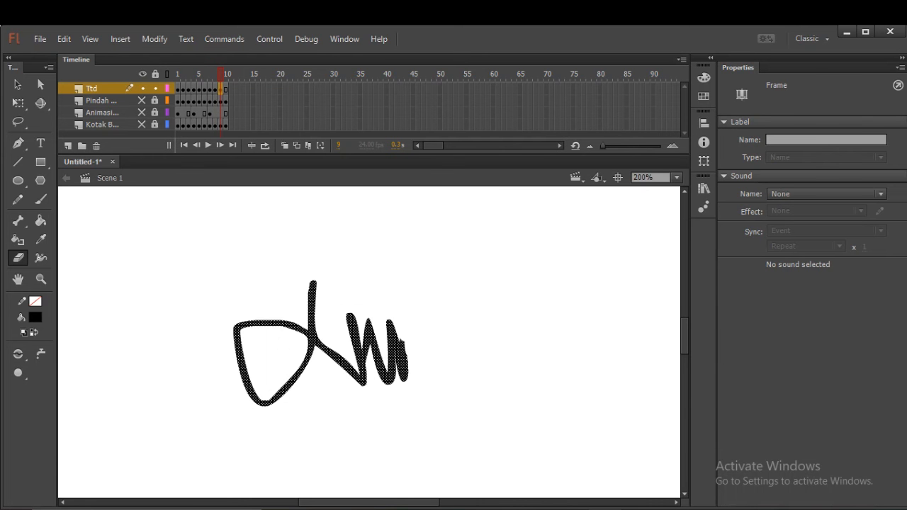
{"action": "mouse_move", "coordinate": [401, 342]}
{"action": "left_mouse_down"}
{"action": "mouse_move", "coordinate": [403, 379]}
{"action": "mouse_move", "coordinate": [399, 358]}
{"action": "left_mouse_up"}
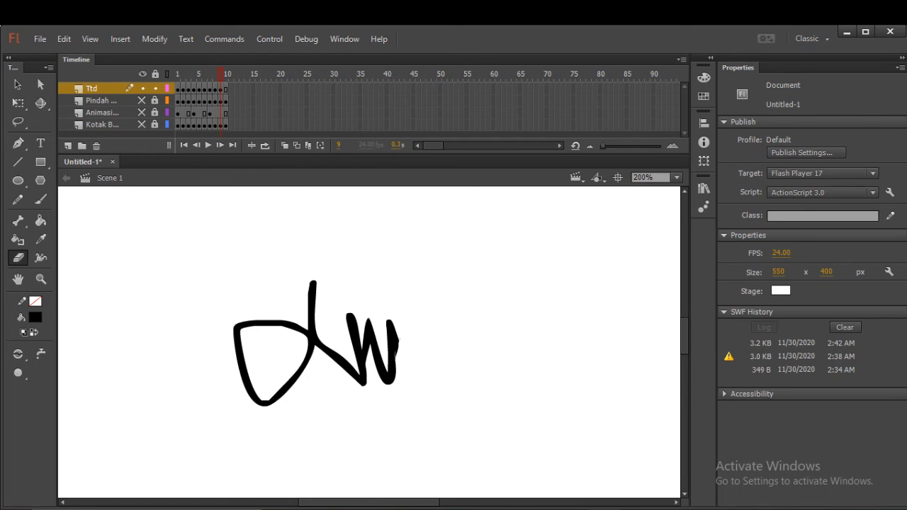
Insert a keyframe at frame 10 of the Ttd layer and erase the rightmost zigzag stroke down to its lower end.
{"action": "right_click", "coordinate": [225, 88]}
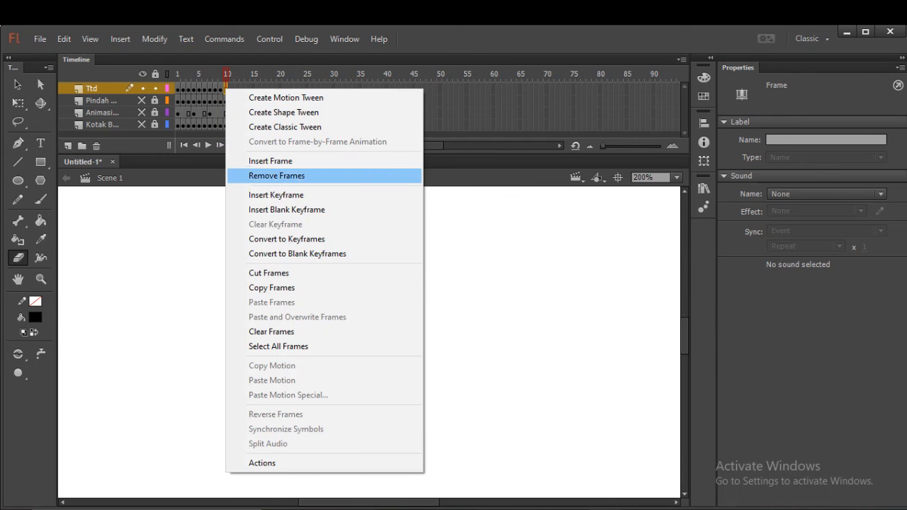
{"action": "left_click", "coordinate": [276, 195]}
{"action": "mouse_move", "coordinate": [401, 346]}
{"action": "left_mouse_down"}
{"action": "mouse_move", "coordinate": [388, 326]}
{"action": "mouse_move", "coordinate": [394, 384]}
{"action": "left_mouse_up"}
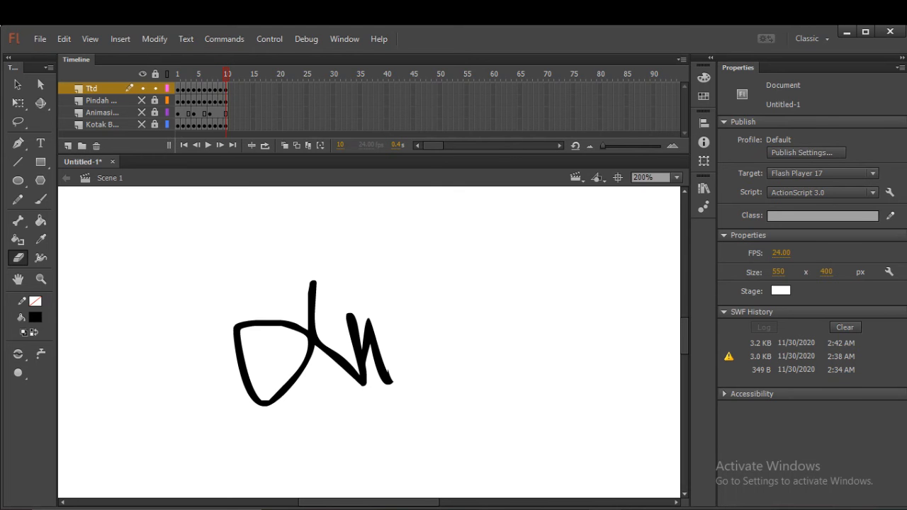
Insert a keyframe at frame 11 of the Ttd layer and erase the rightmost falling zigzag stroke up to a short tip at its peak.
{"action": "right_click", "coordinate": [230, 88]}
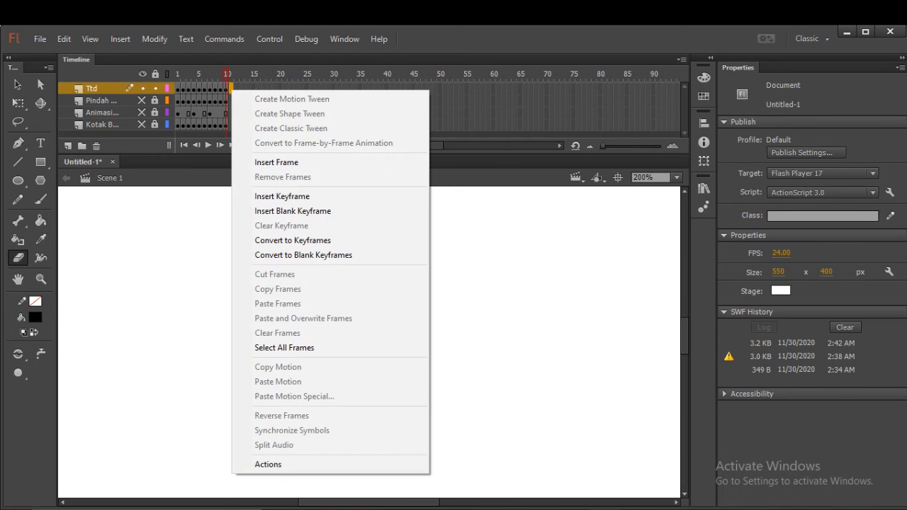
{"action": "left_click", "coordinate": [281, 196]}
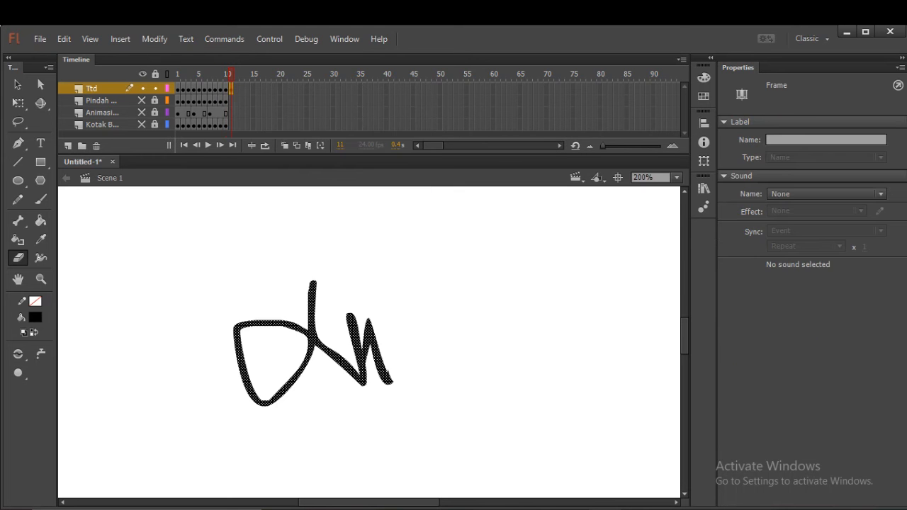
{"action": "left_click_drag", "start_coordinate": [391, 381], "coordinate": [372, 343]}
{"action": "left_click", "coordinate": [373, 345]}
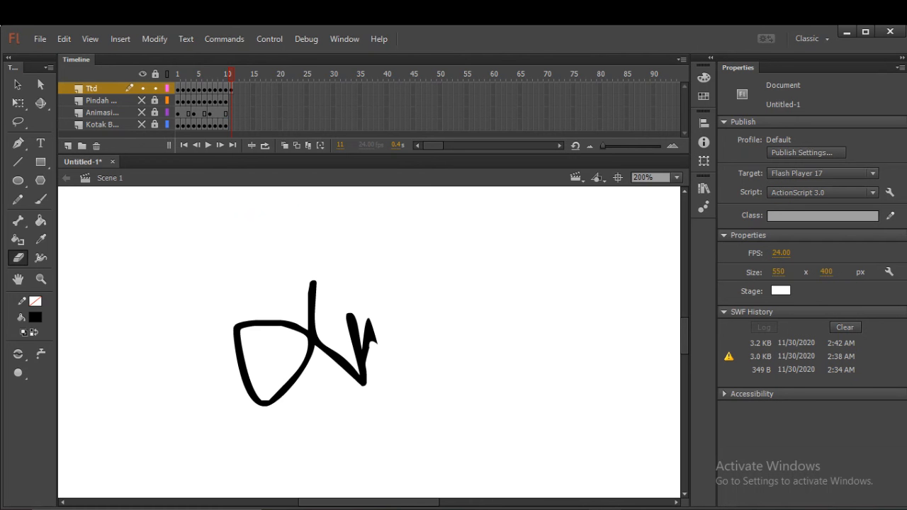
{"action": "left_click_drag", "start_coordinate": [376, 343], "coordinate": [374, 334]}
Insert a keyframe at frame 12 of the Ttd layer and erase the right-hand peak and most of its rising stroke.
{"action": "right_click", "coordinate": [234, 89]}
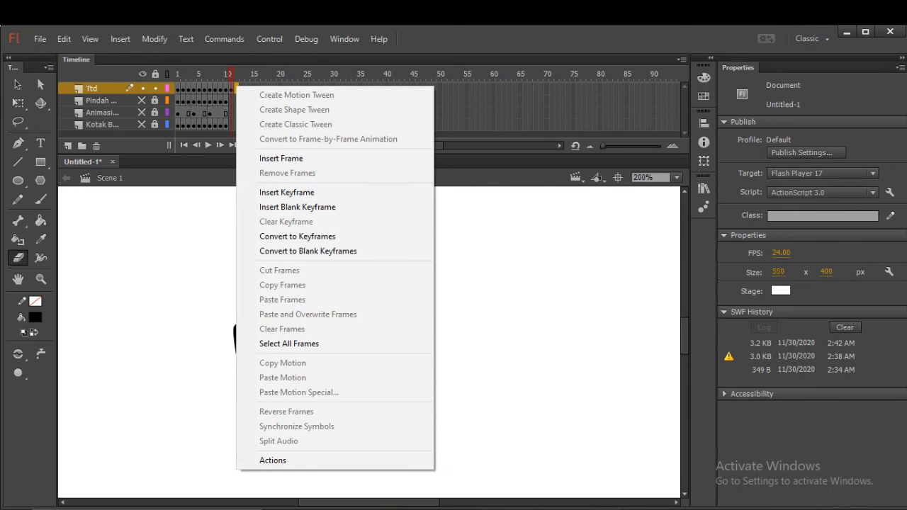
{"action": "left_click", "coordinate": [287, 192]}
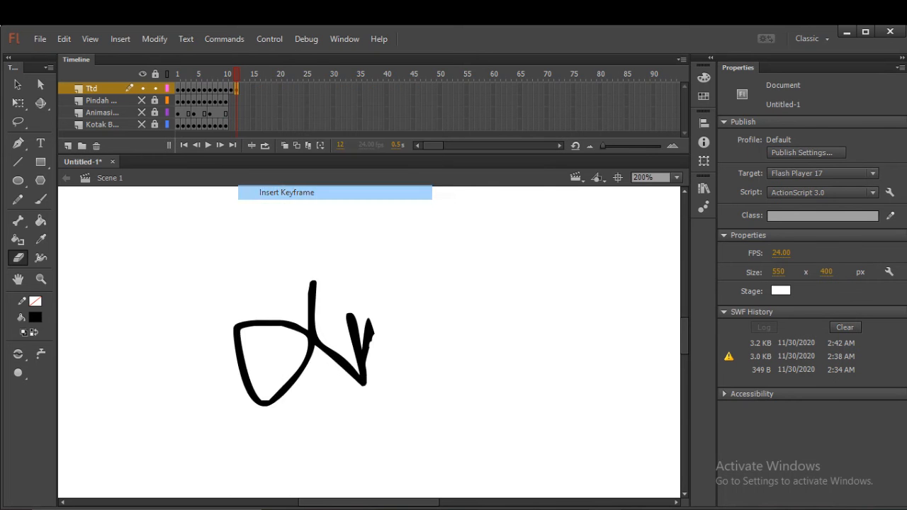
{"action": "mouse_move", "coordinate": [371, 333]}
{"action": "left_mouse_down"}
{"action": "mouse_move", "coordinate": [367, 324]}
{"action": "mouse_move", "coordinate": [363, 355]}
{"action": "left_mouse_up"}
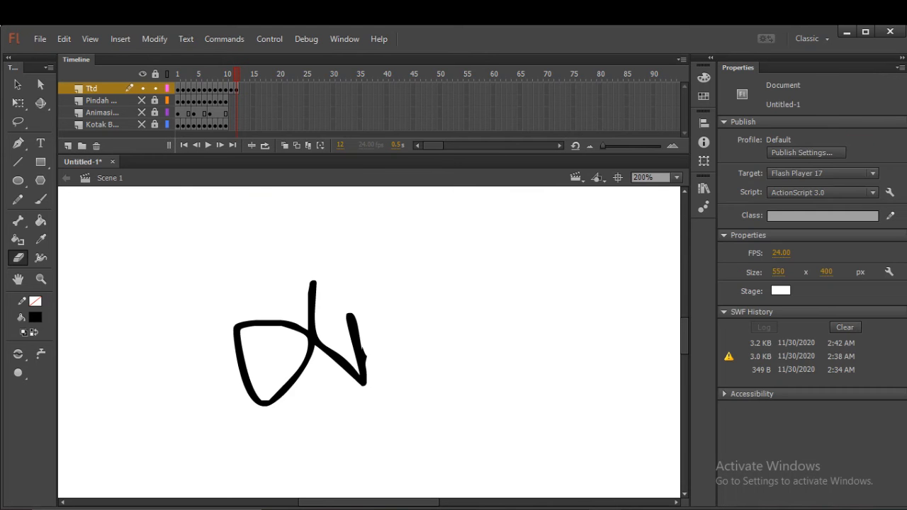
Insert a keyframe at frame 13 of the Ttd layer and erase the last zigzag stroke down to a short stub.
{"action": "right_click", "coordinate": [241, 88]}
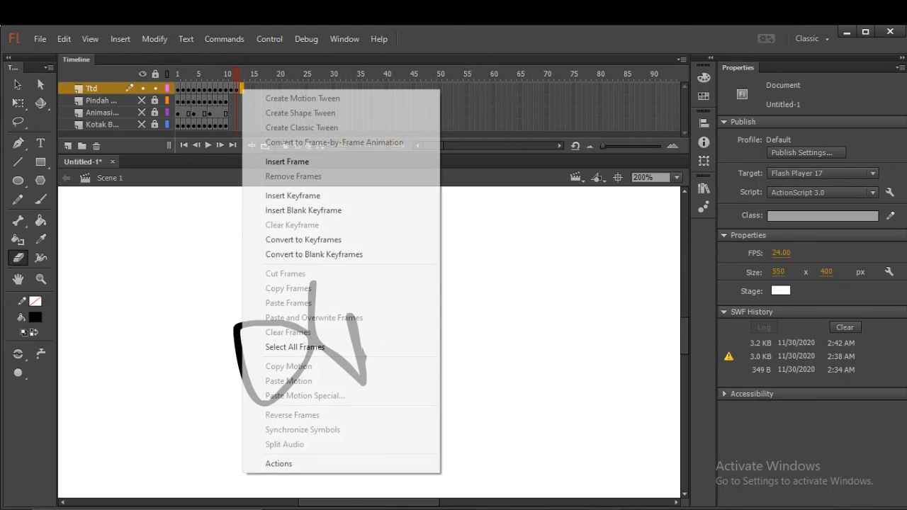
{"action": "left_click", "coordinate": [293, 195]}
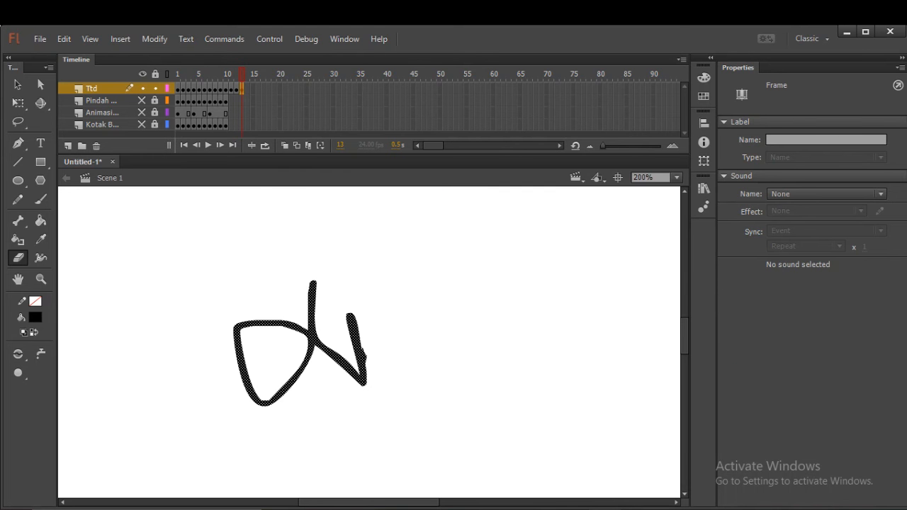
{"action": "left_click_drag", "start_coordinate": [356, 309], "coordinate": [354, 324]}
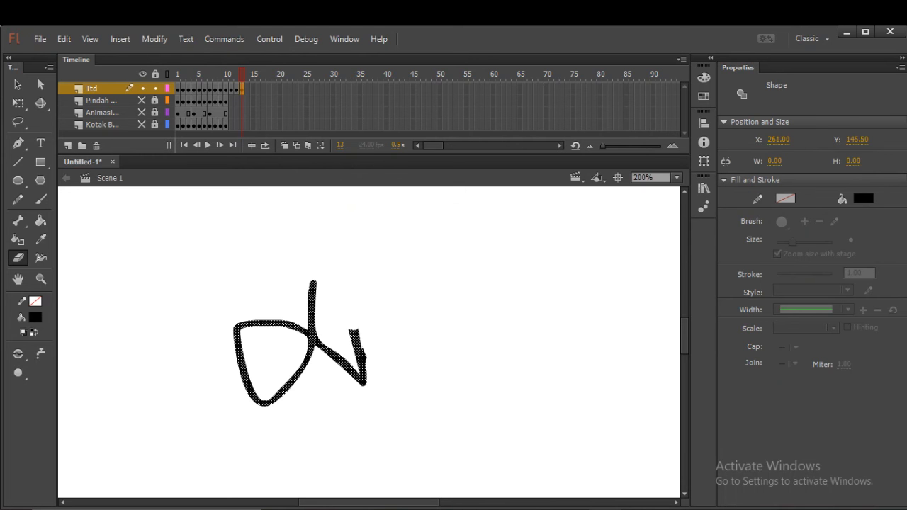
{"action": "key", "text": "Escape"}
{"action": "left_click_drag", "start_coordinate": [356, 331], "coordinate": [357, 354]}
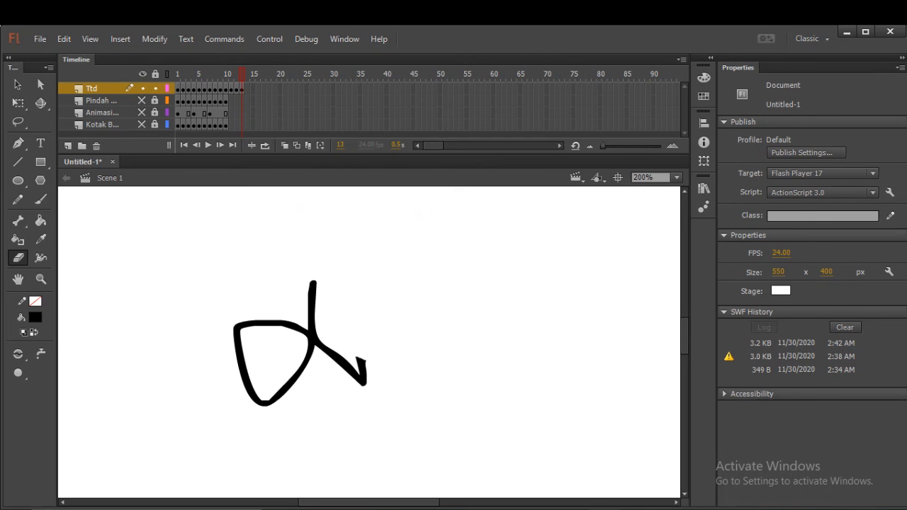
Insert a keyframe at frame 14 of the Ttd layer and erase the stub above the diagonal stroke's lower end.
{"action": "right_click", "coordinate": [246, 88]}
{"action": "left_click", "coordinate": [297, 194]}
{"action": "left_click_drag", "start_coordinate": [362, 360], "coordinate": [362, 375]}
Insert a keyframe at frame 15 of the Ttd layer and erase the lower end of the diagonal stroke.
{"action": "left_click", "coordinate": [252, 88]}
{"action": "right_click", "coordinate": [252, 88]}
{"action": "left_click", "coordinate": [303, 195]}
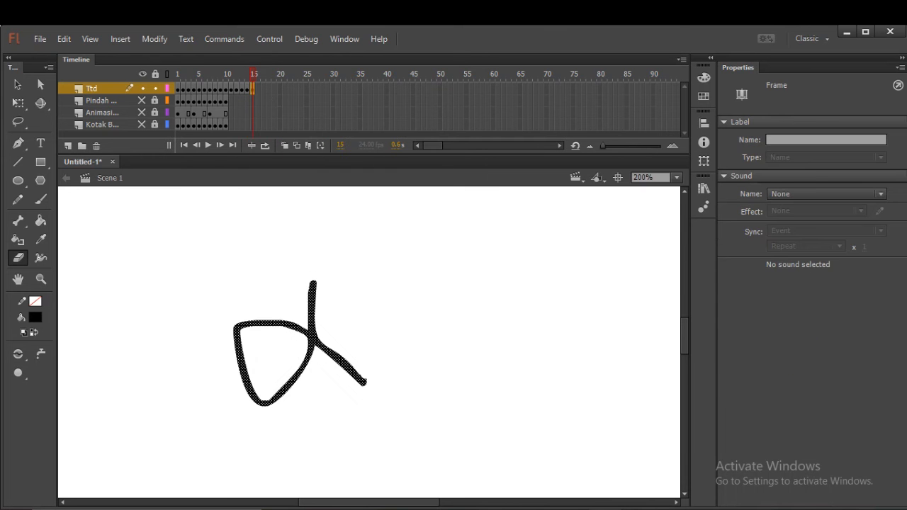
{"action": "left_click_drag", "start_coordinate": [363, 381], "coordinate": [351, 370]}
{"action": "left_click", "coordinate": [346, 368]}
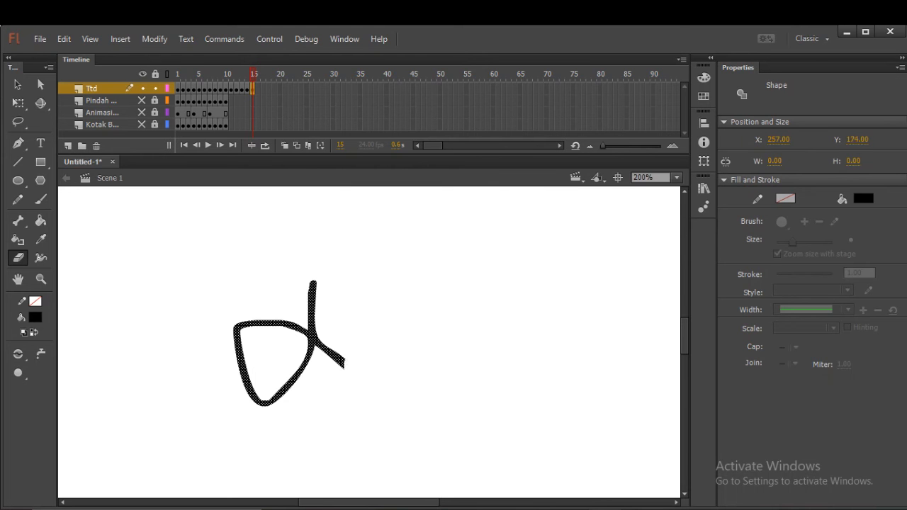
{"action": "key", "text": "ctrl+z"}
Insert a keyframe at frame 16 of the Ttd layer and shorten the diagonal stroke to a small stub with the Eraser.
{"action": "right_click", "coordinate": [256, 89]}
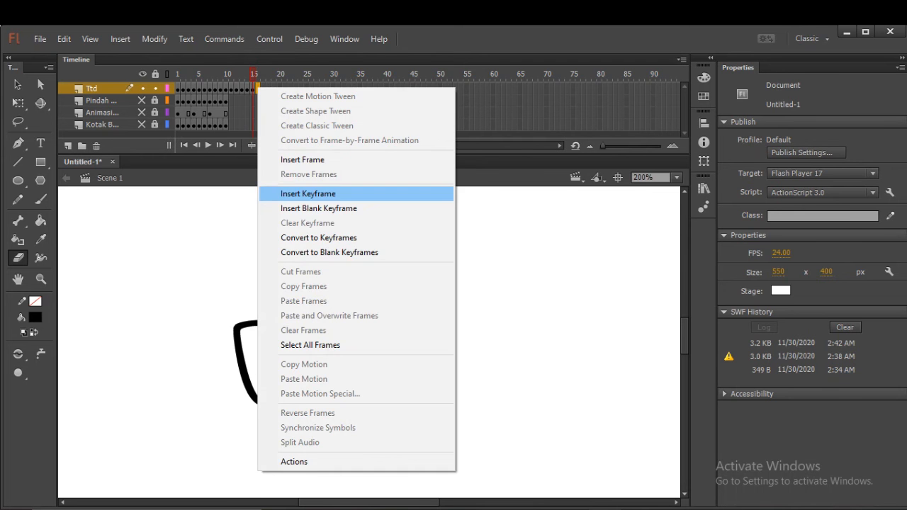
{"action": "left_click", "coordinate": [307, 194]}
{"action": "left_click_drag", "start_coordinate": [350, 367], "coordinate": [336, 355]}
Insert a keyframe at frame 17 of the Ttd layer and erase the diagonal stub up to the base of the vertical stem.
{"action": "right_click", "coordinate": [263, 89]}
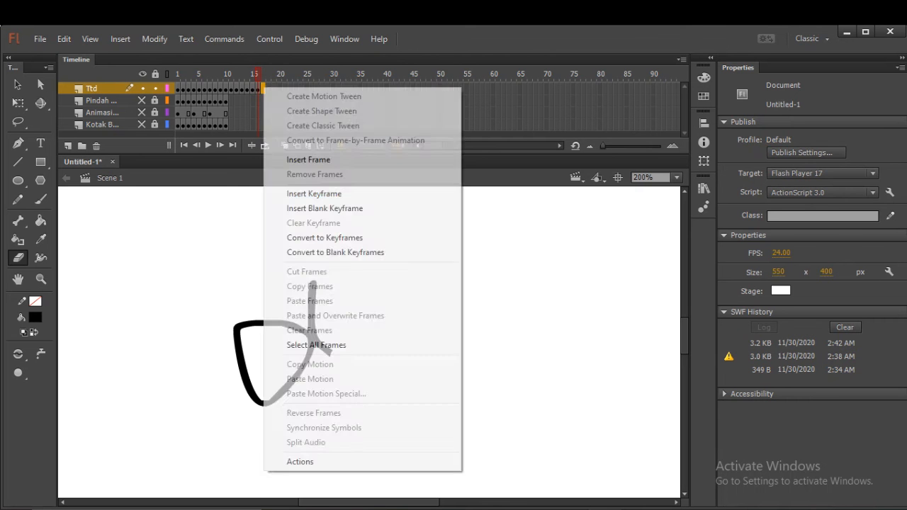
{"action": "left_click", "coordinate": [312, 193]}
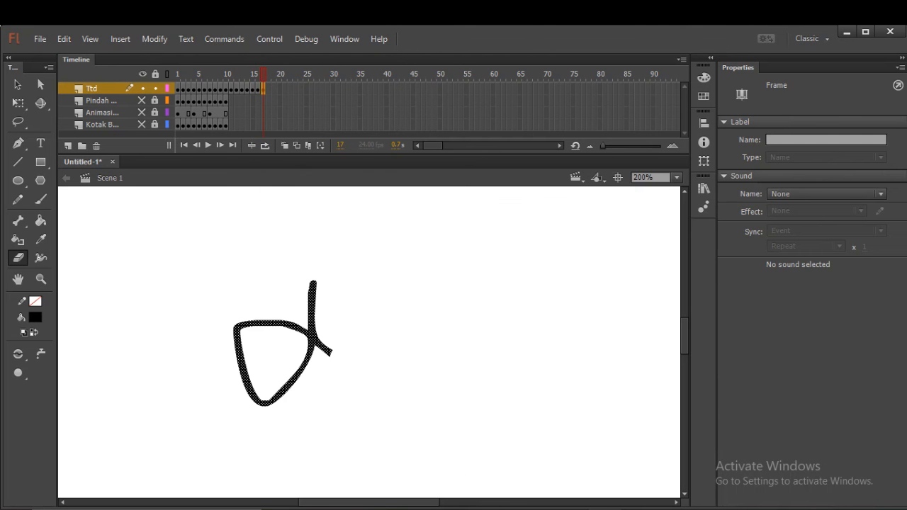
{"action": "left_click_drag", "start_coordinate": [331, 352], "coordinate": [317, 345]}
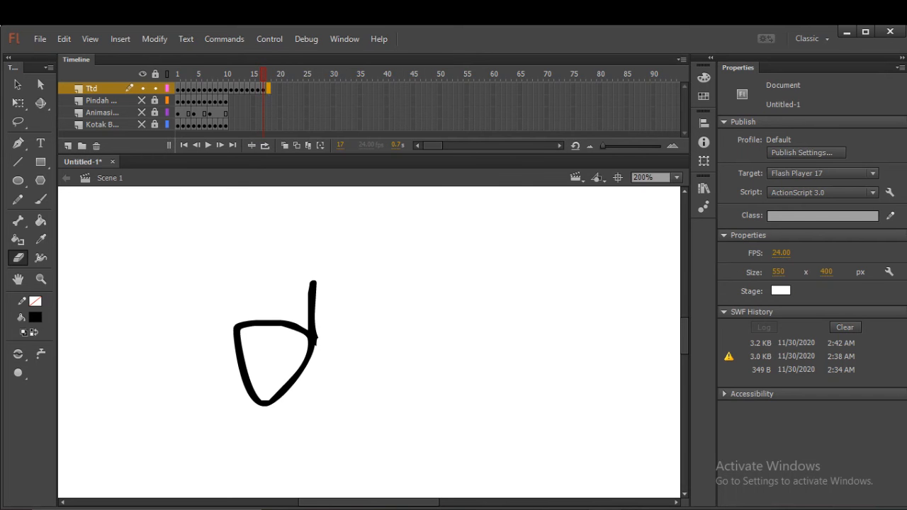
Insert a keyframe at frame 18 of the Ttd layer.
{"action": "right_click", "coordinate": [267, 89]}
{"action": "left_click", "coordinate": [319, 194]}
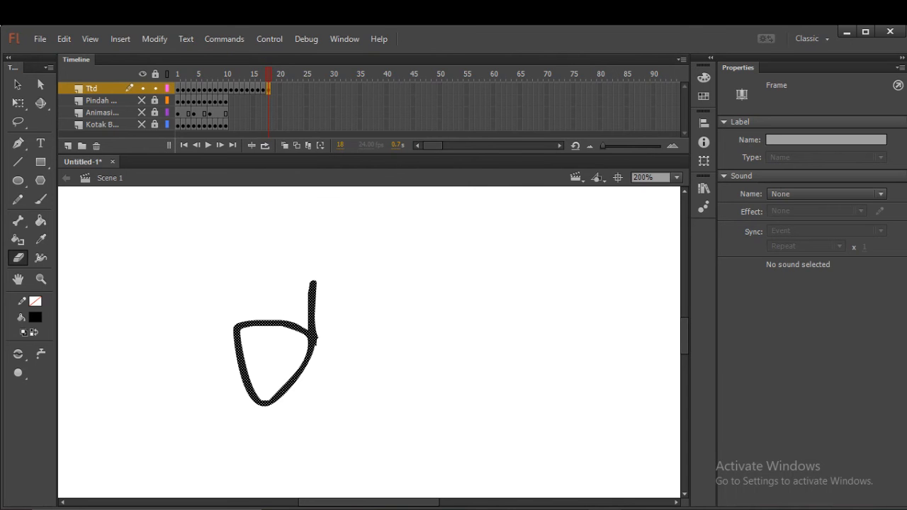
{"action": "left_click", "coordinate": [305, 329]}
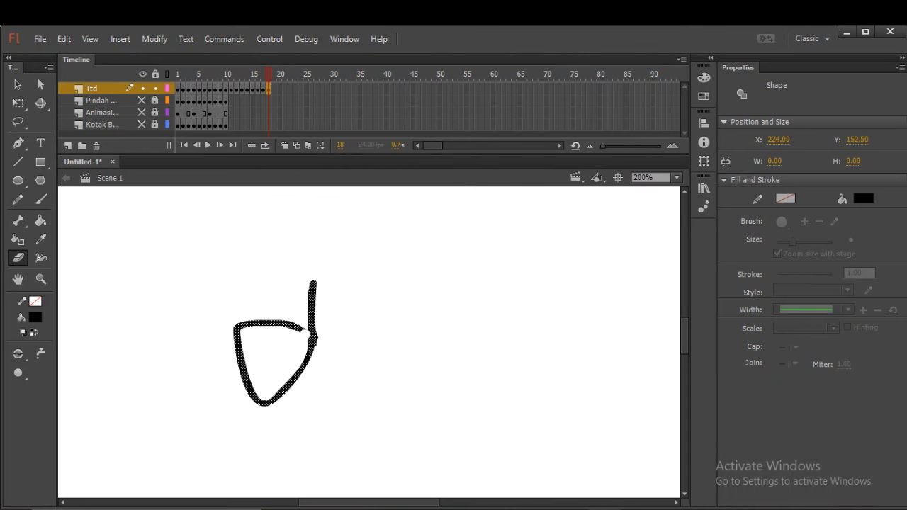
{"action": "left_click", "coordinate": [303, 329]}
{"action": "left_click", "coordinate": [304, 332]}
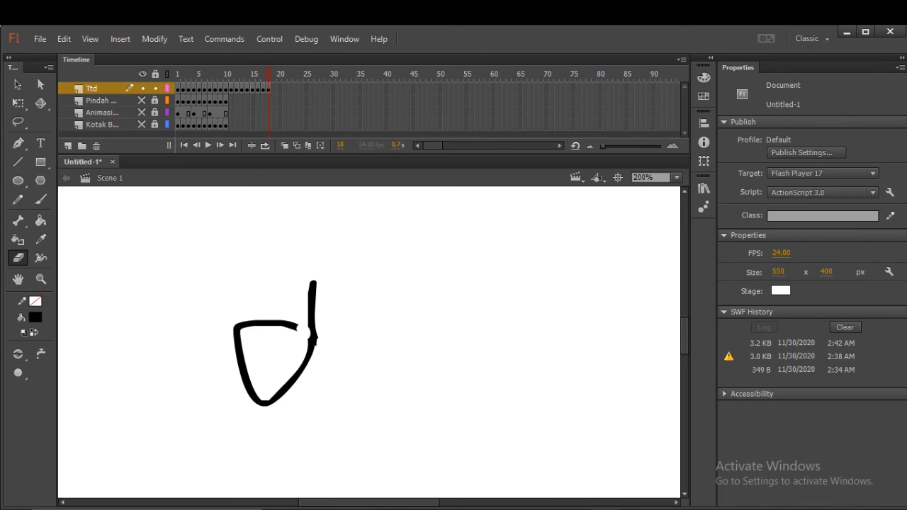
{"action": "key", "text": "ctrl+a"}
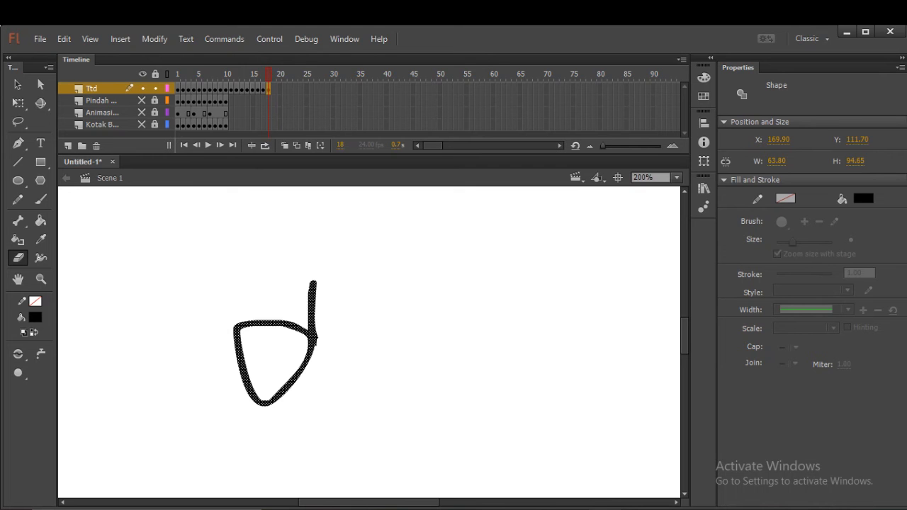
Erase a small gap in the loop's upper stroke where it meets the vertical stem.
{"action": "left_click", "coordinate": [304, 331]}
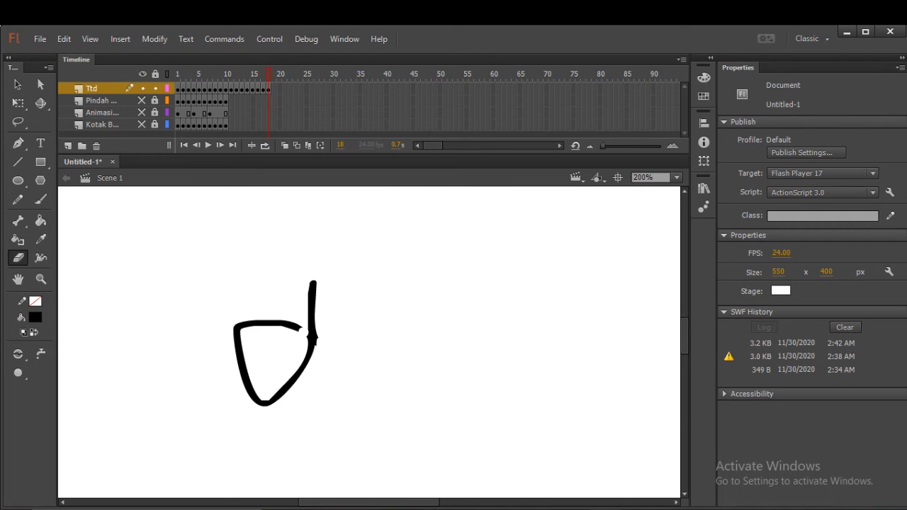
Insert keyframes at frames 19 and 20 of the Ttd layer, erasing the loop's upper stroke back to about its midpoint.
{"action": "scroll", "coordinate": [368, 340], "scroll_direction": "down", "scroll_amount": 10}
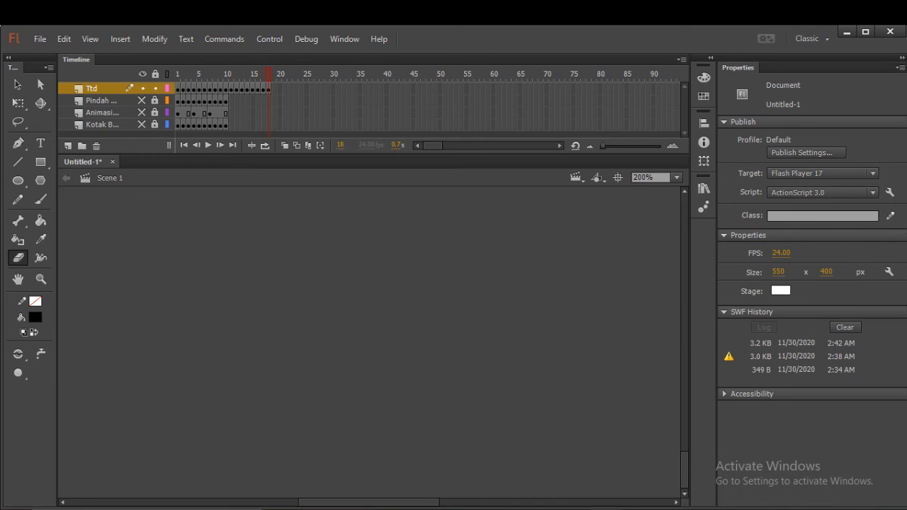
{"action": "scroll", "coordinate": [368, 340], "scroll_direction": "up", "scroll_amount": 10}
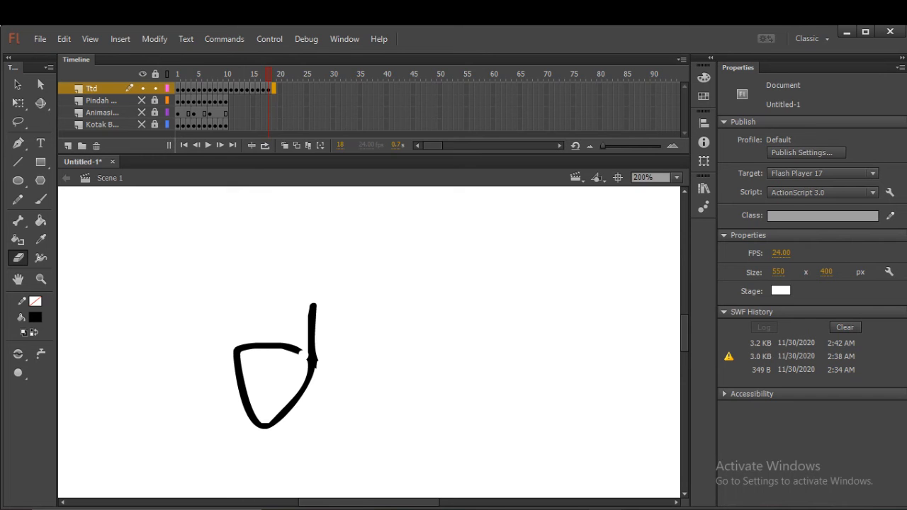
{"action": "right_click", "coordinate": [273, 88]}
{"action": "left_click", "coordinate": [324, 195]}
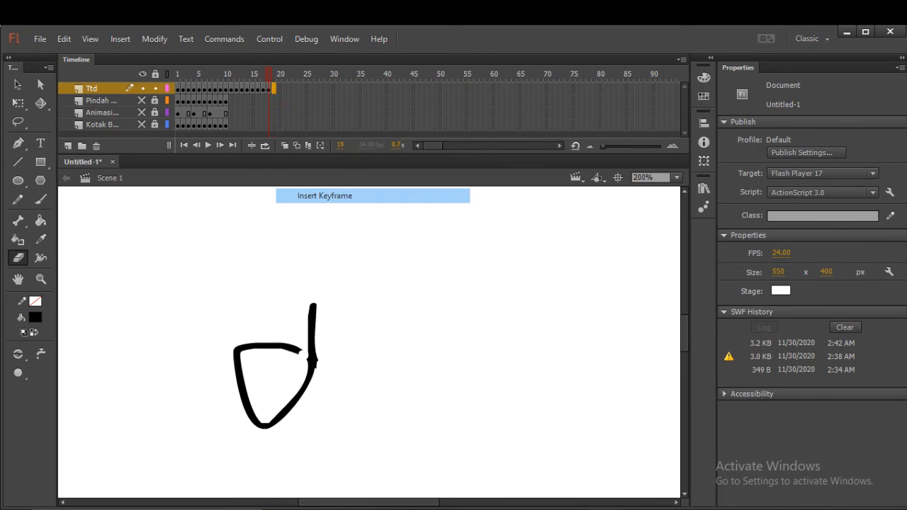
{"action": "left_click_drag", "start_coordinate": [305, 353], "coordinate": [294, 349]}
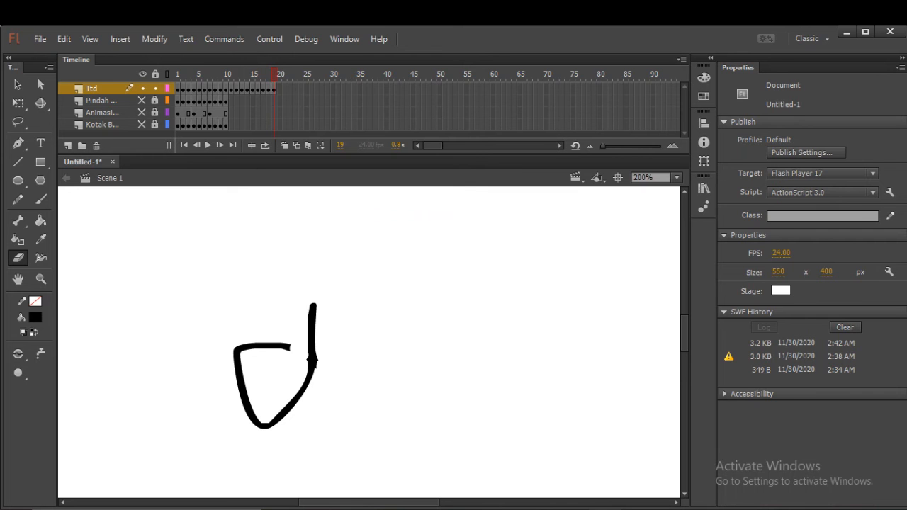
{"action": "right_click", "coordinate": [279, 88]}
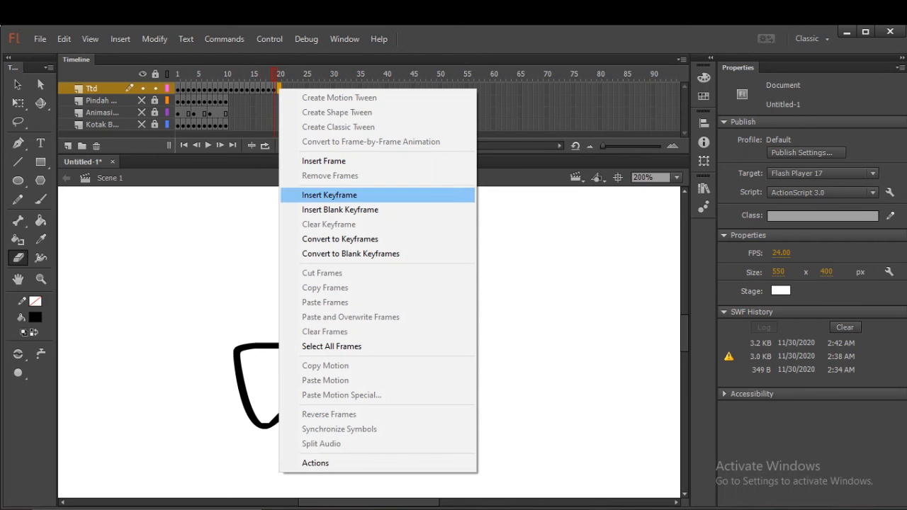
{"action": "left_click", "coordinate": [325, 195]}
{"action": "left_click_drag", "start_coordinate": [290, 347], "coordinate": [272, 346]}
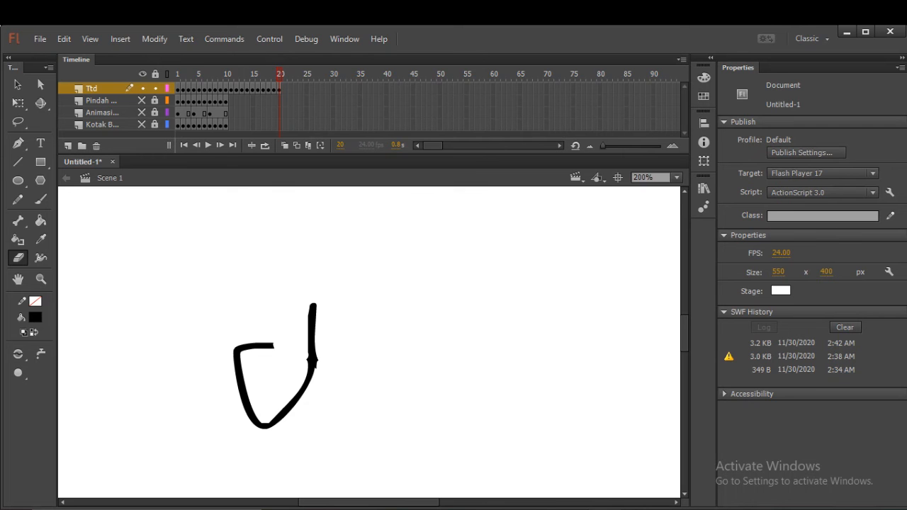
Insert keyframes at frames 21 and 22 of the Ttd layer, erasing the rest of the upper stroke to the loop's left corner.
{"action": "right_click", "coordinate": [285, 88]}
{"action": "left_click", "coordinate": [334, 193]}
{"action": "left_click_drag", "start_coordinate": [274, 346], "coordinate": [257, 346]}
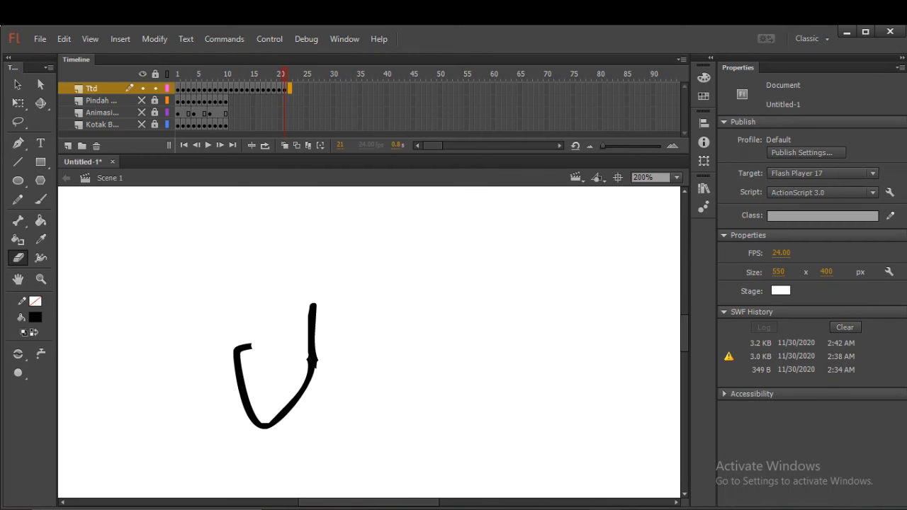
{"action": "right_click", "coordinate": [290, 88]}
{"action": "left_click", "coordinate": [341, 193]}
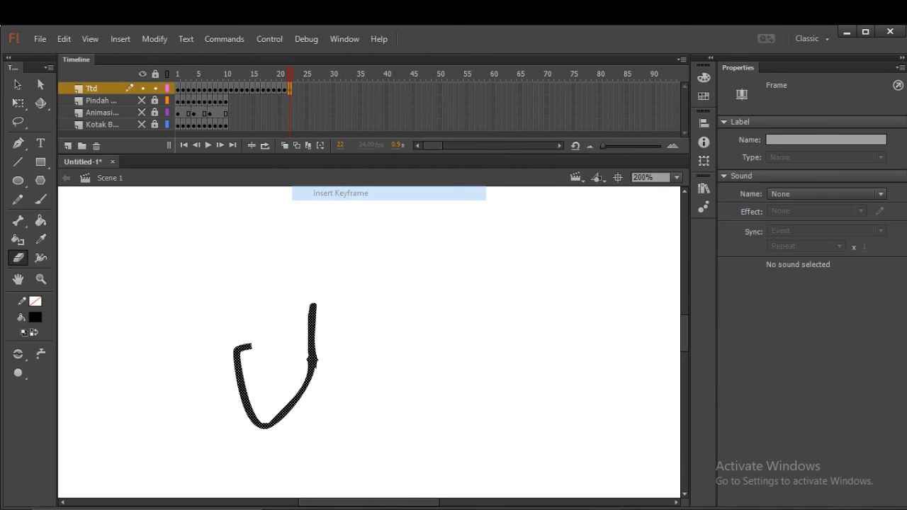
{"action": "left_click_drag", "start_coordinate": [255, 345], "coordinate": [245, 346]}
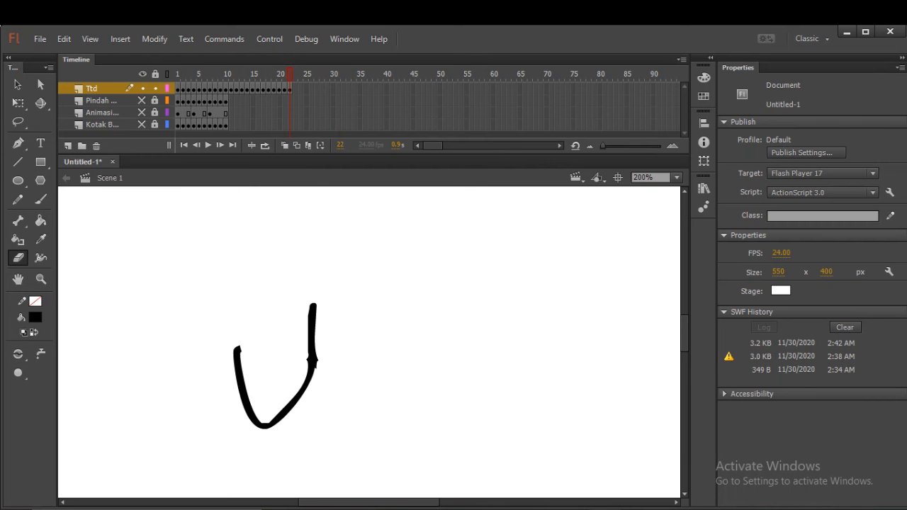
Insert keyframes at frames 23 and 24 of the Ttd layer, shortening the loop's left stroke from its upper end in each.
{"action": "right_click", "coordinate": [295, 88]}
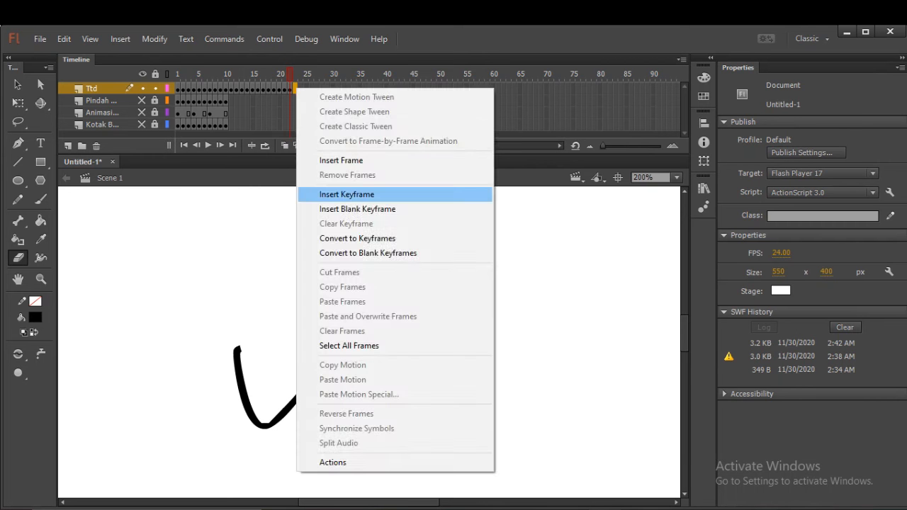
{"action": "left_click", "coordinate": [346, 194]}
{"action": "left_click_drag", "start_coordinate": [237, 355], "coordinate": [237, 360]}
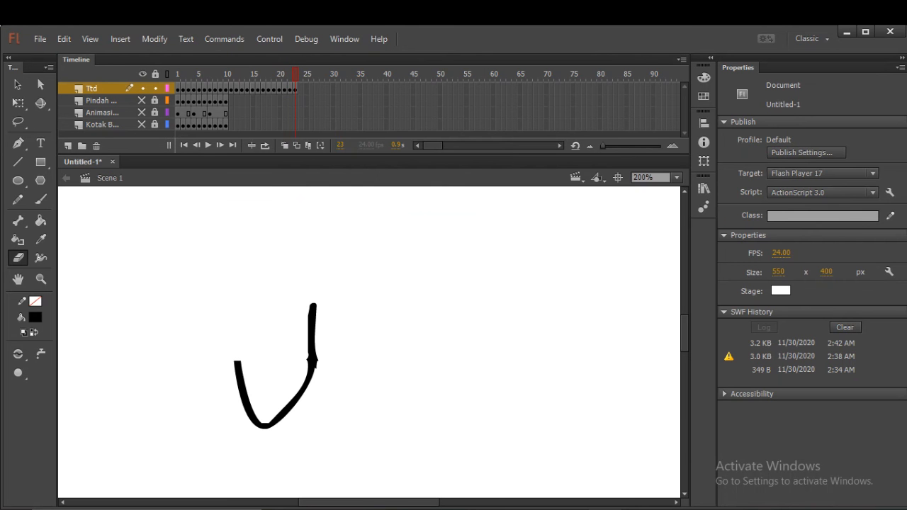
{"action": "right_click", "coordinate": [299, 89]}
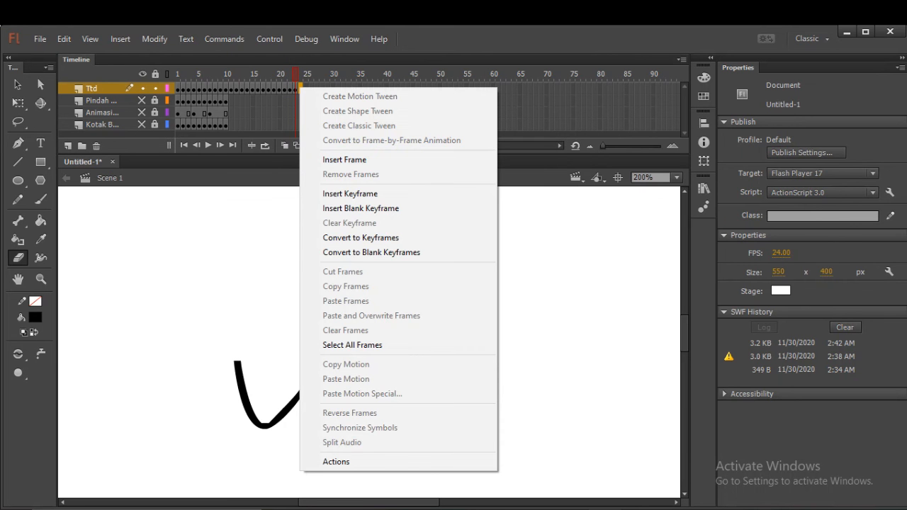
{"action": "left_click", "coordinate": [347, 194]}
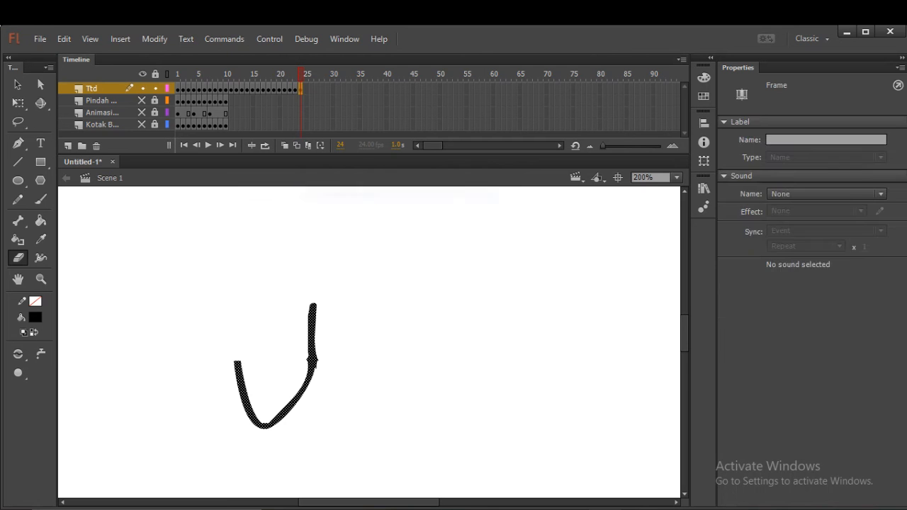
{"action": "left_click_drag", "start_coordinate": [237, 361], "coordinate": [240, 377]}
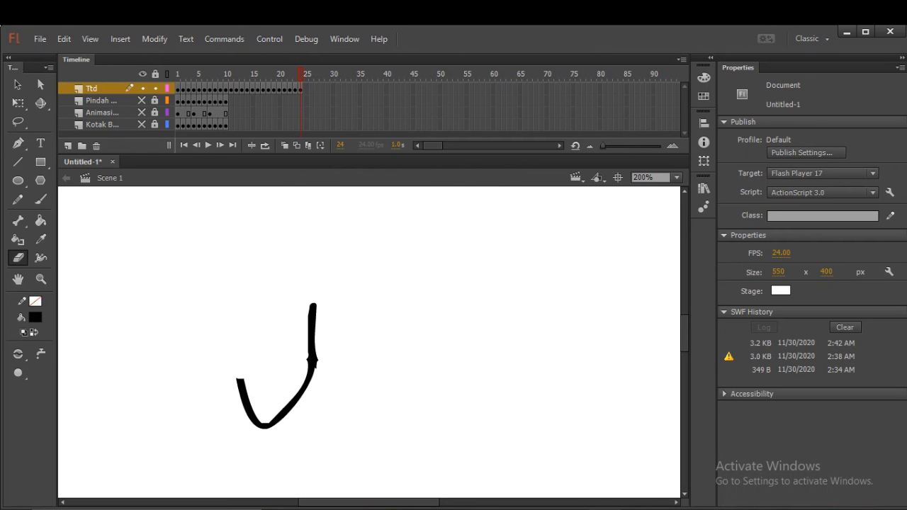
Insert keyframes at frames 25 and 26 of the Ttd layer, erasing the left stroke down to a short hook at the loop's bottom.
{"action": "left_click", "coordinate": [306, 90]}
{"action": "right_click", "coordinate": [306, 89]}
{"action": "left_click", "coordinate": [351, 195]}
{"action": "left_click_drag", "start_coordinate": [239, 380], "coordinate": [244, 390]}
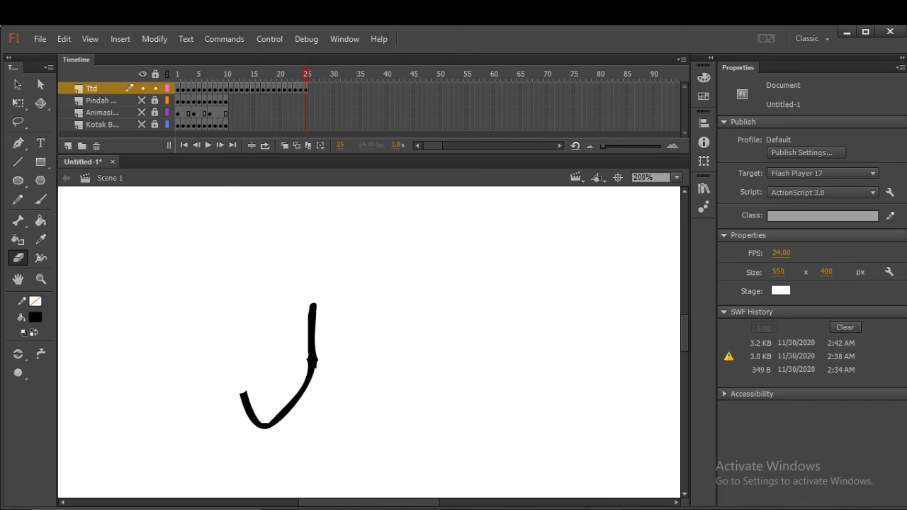
{"action": "right_click", "coordinate": [311, 89]}
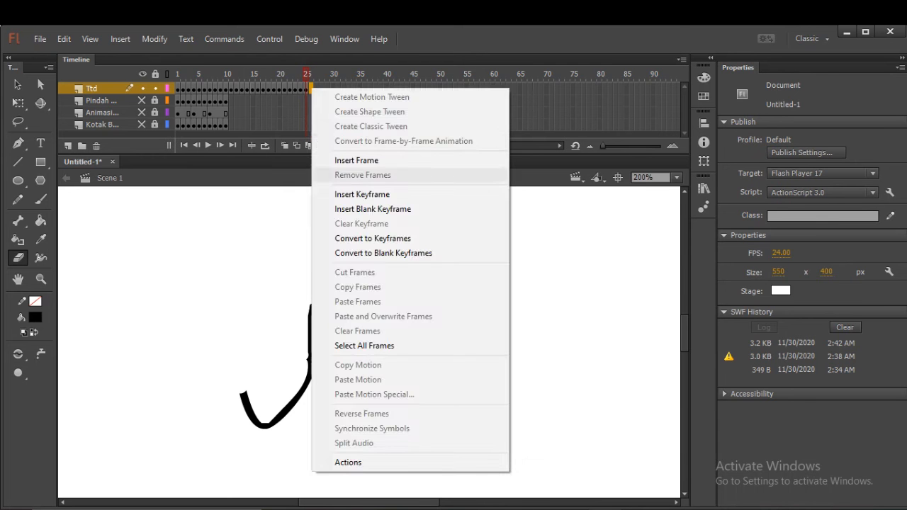
{"action": "left_click", "coordinate": [362, 194]}
{"action": "left_click_drag", "start_coordinate": [240, 396], "coordinate": [251, 402]}
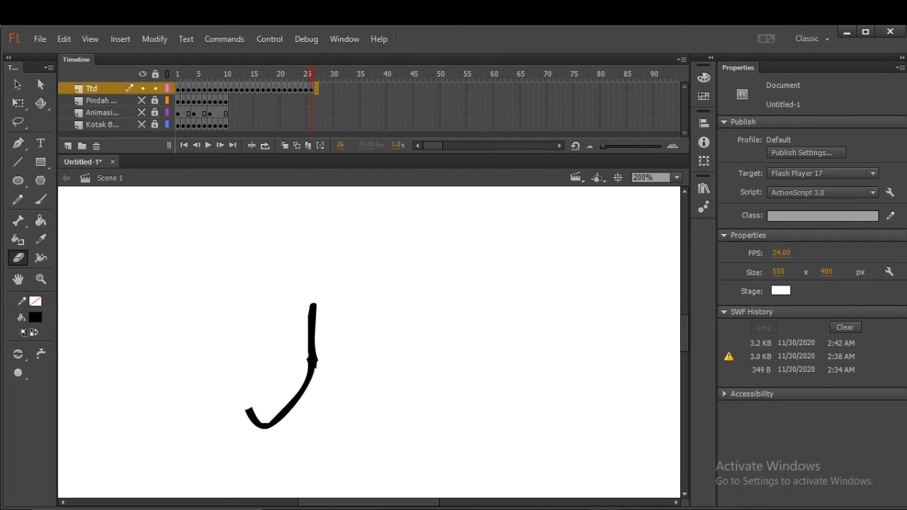
Insert keyframes at frames 27 and 28 of the Ttd layer, erasing the bottom hook and the lower end of the right-hand curve.
{"action": "right_click", "coordinate": [316, 88]}
{"action": "left_click", "coordinate": [367, 194]}
{"action": "mouse_move", "coordinate": [246, 408]}
{"action": "left_mouse_down"}
{"action": "mouse_move", "coordinate": [266, 426]}
{"action": "mouse_move", "coordinate": [275, 421]}
{"action": "left_mouse_up"}
{"action": "right_click", "coordinate": [322, 88]}
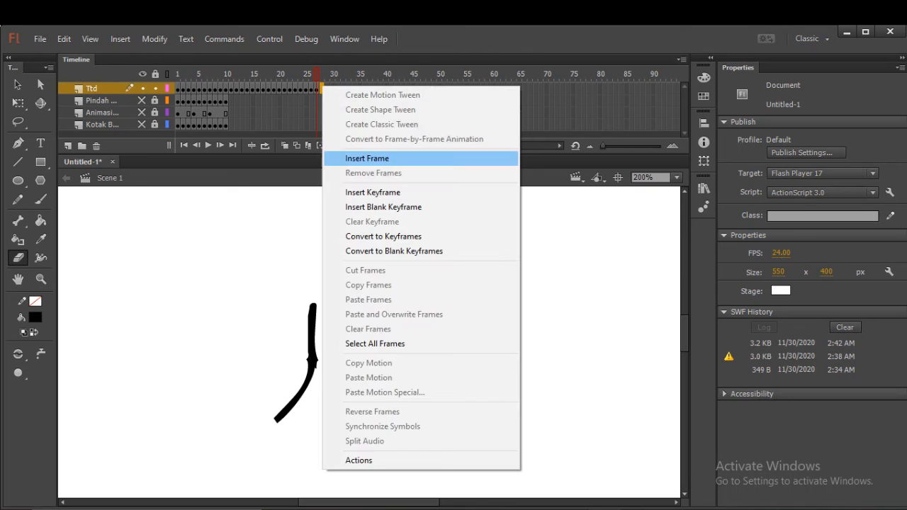
{"action": "left_click", "coordinate": [368, 192]}
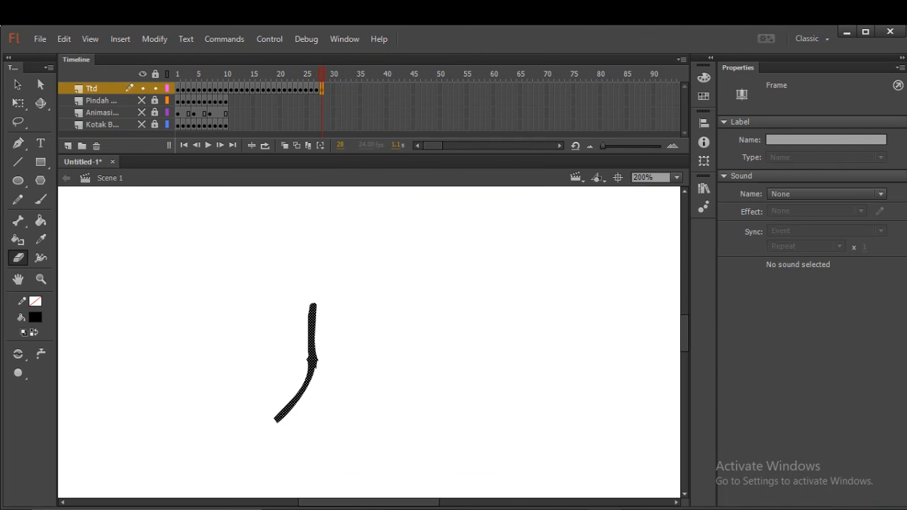
{"action": "left_click_drag", "start_coordinate": [274, 421], "coordinate": [293, 404]}
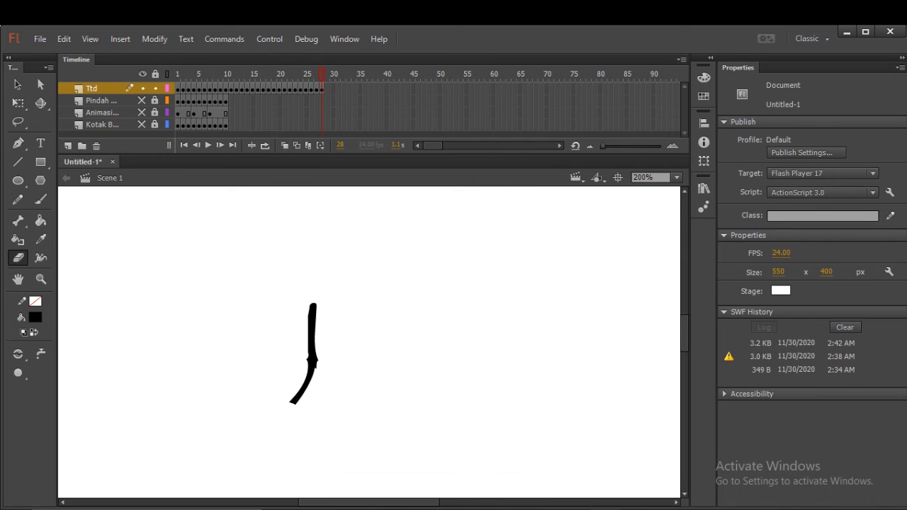
Insert keyframes at frames 29 and 30 of the Ttd layer, erasing the remaining curve up to the knot at the stem's base.
{"action": "right_click", "coordinate": [328, 89]}
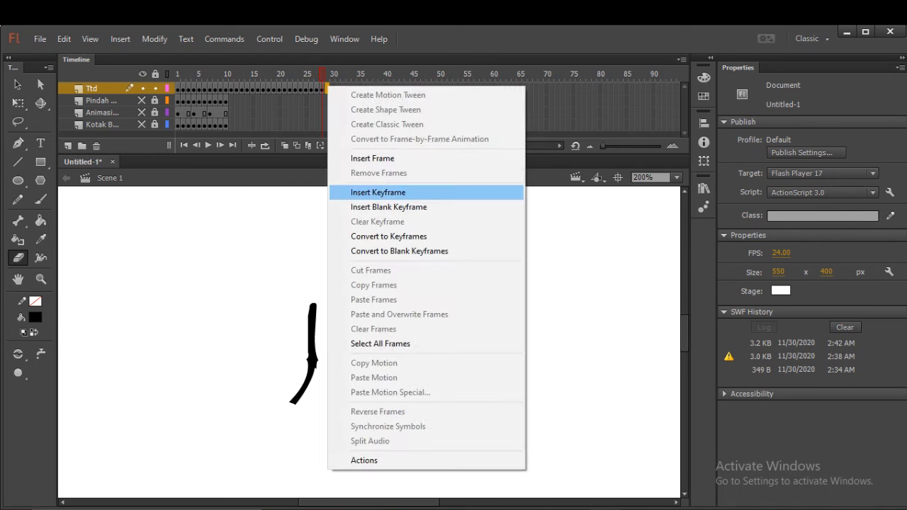
{"action": "left_click", "coordinate": [377, 192]}
{"action": "left_click_drag", "start_coordinate": [291, 404], "coordinate": [304, 390]}
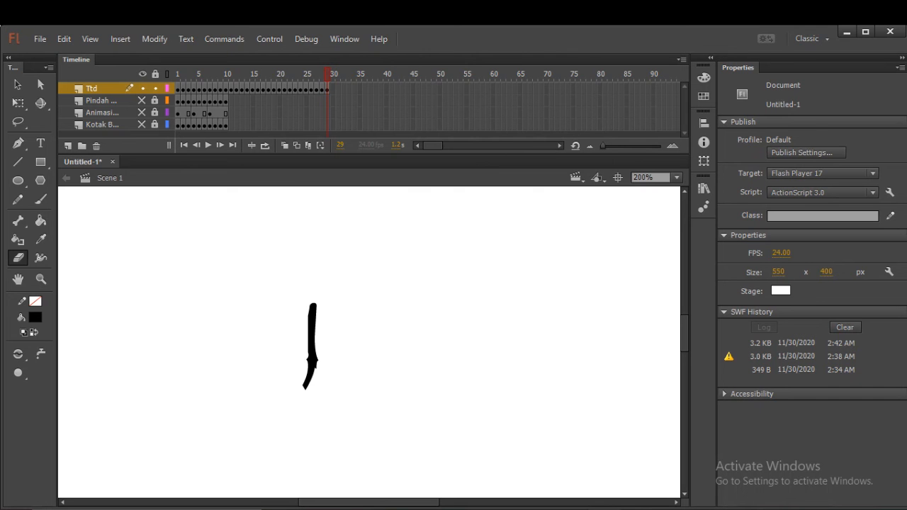
{"action": "left_click", "coordinate": [332, 88]}
{"action": "right_click", "coordinate": [332, 88]}
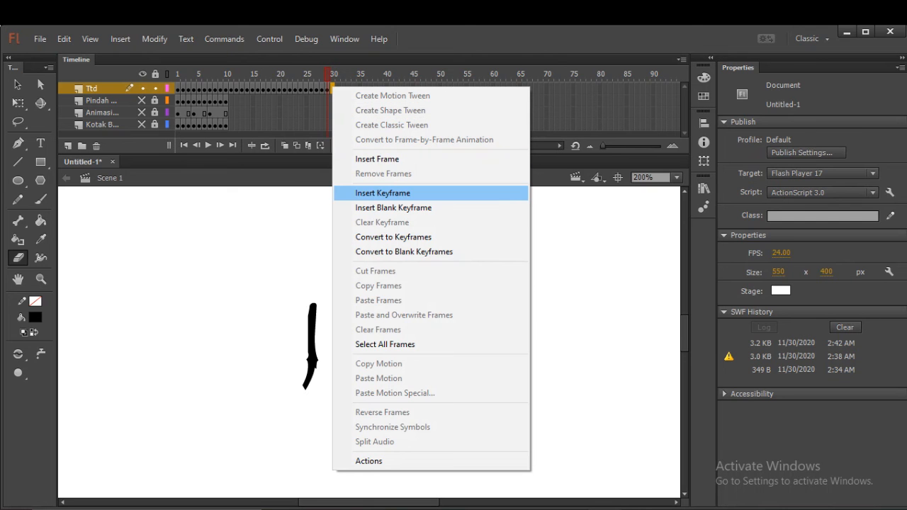
{"action": "left_click", "coordinate": [382, 193]}
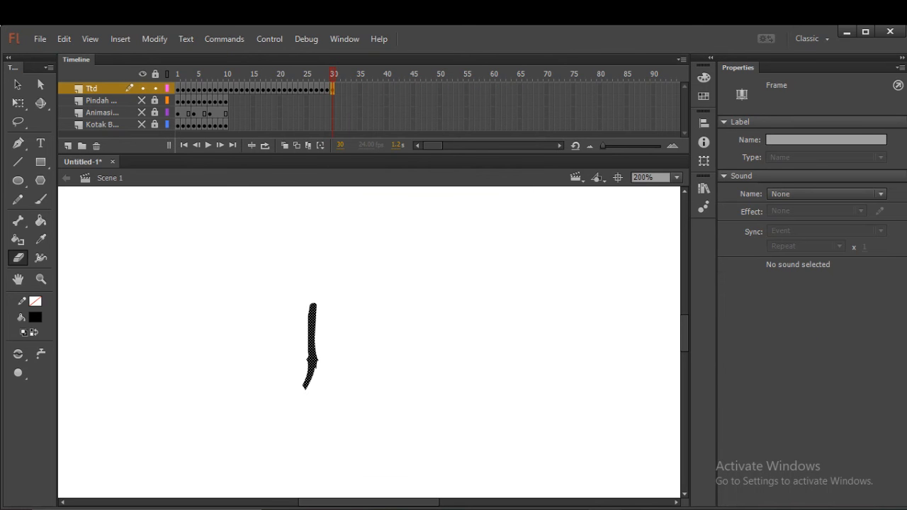
{"action": "left_click_drag", "start_coordinate": [304, 388], "coordinate": [306, 384]}
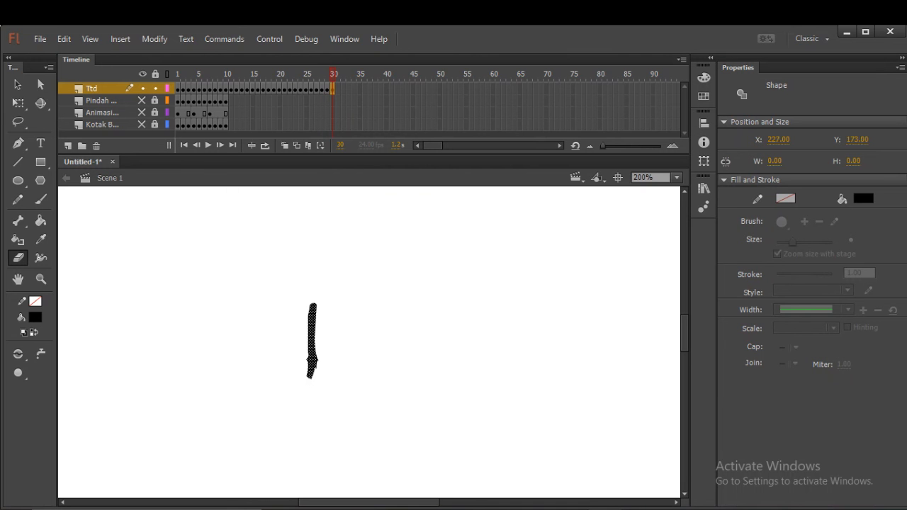
{"action": "left_click", "coordinate": [309, 377]}
{"action": "left_click", "coordinate": [313, 360]}
Insert keyframes at frames 31 and 32 of the Ttd layer, erasing the knot and then the lower part of the vertical stem.
{"action": "right_click", "coordinate": [337, 89]}
{"action": "left_click", "coordinate": [388, 191]}
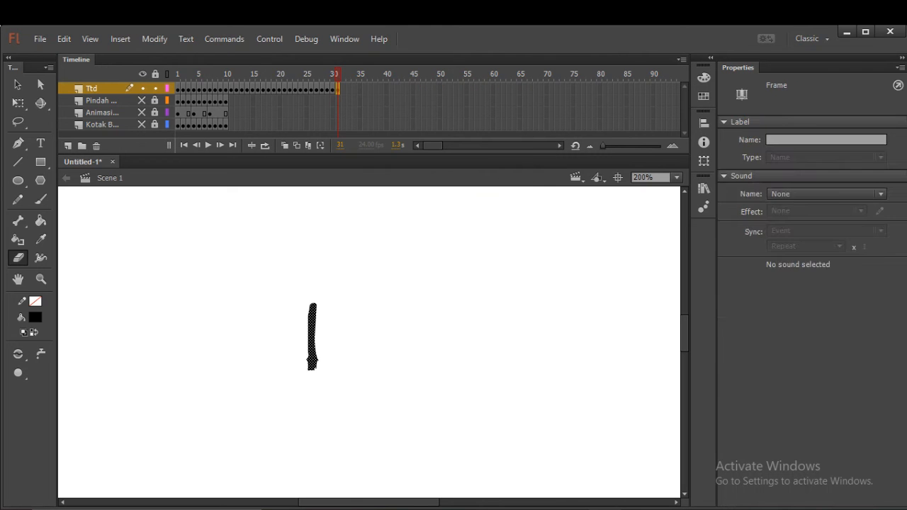
{"action": "left_click_drag", "start_coordinate": [310, 365], "coordinate": [313, 354]}
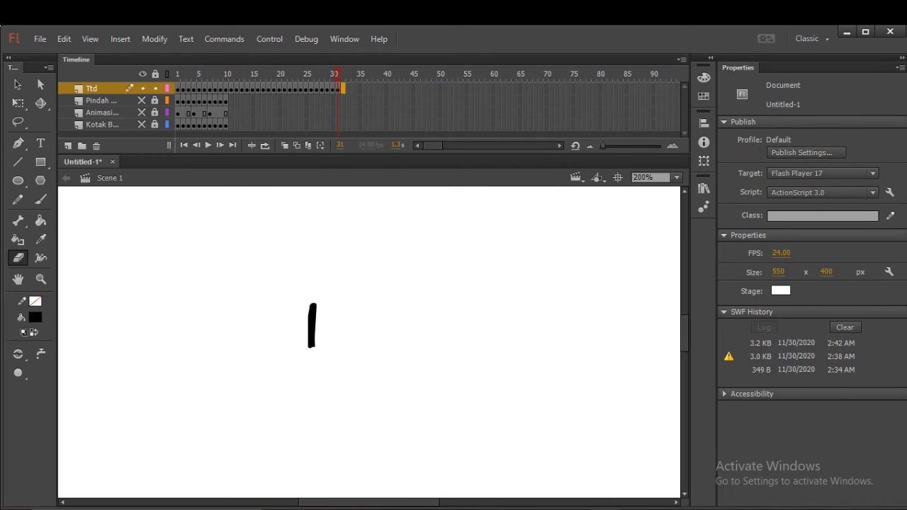
{"action": "right_click", "coordinate": [342, 88]}
{"action": "left_click", "coordinate": [395, 195]}
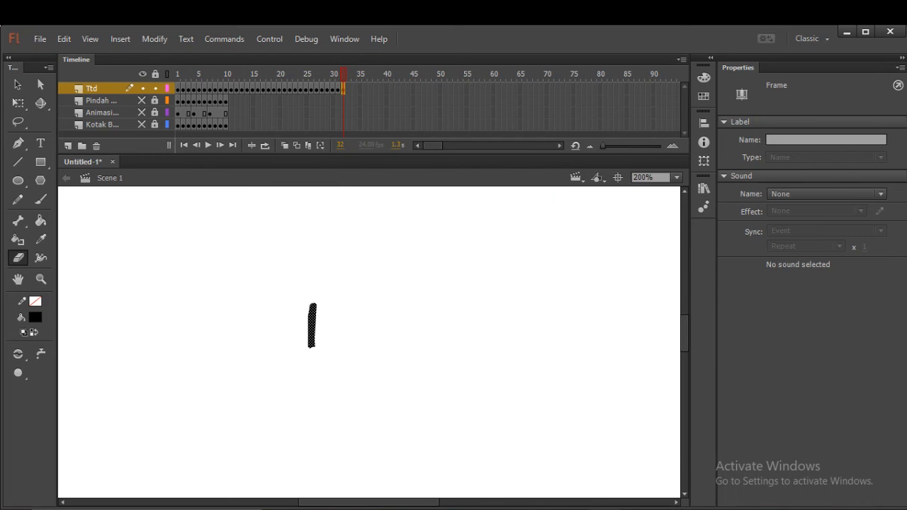
{"action": "left_click_drag", "start_coordinate": [314, 352], "coordinate": [313, 335]}
Insert keyframes at frames 33 and 34 of the Ttd layer, reducing the stem to a dot and then erasing it completely.
{"action": "right_click", "coordinate": [348, 88]}
{"action": "left_click", "coordinate": [395, 191]}
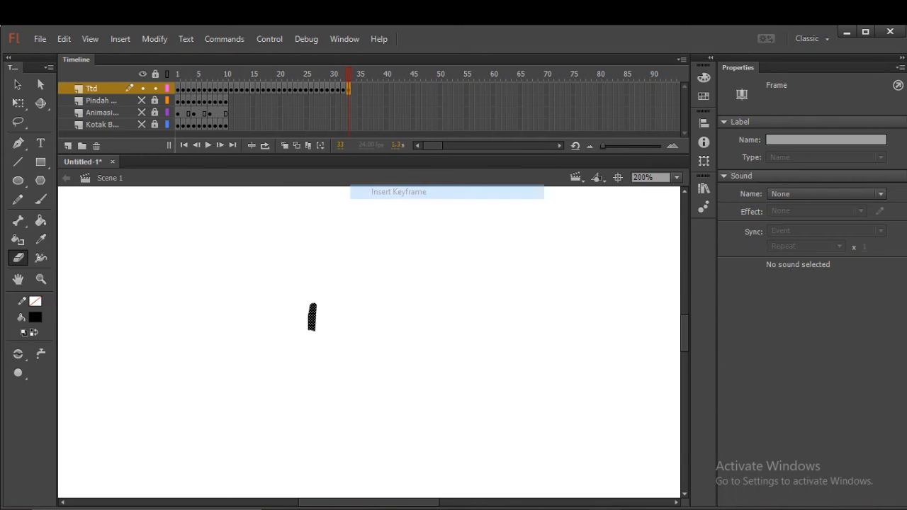
{"action": "left_click_drag", "start_coordinate": [313, 333], "coordinate": [312, 315]}
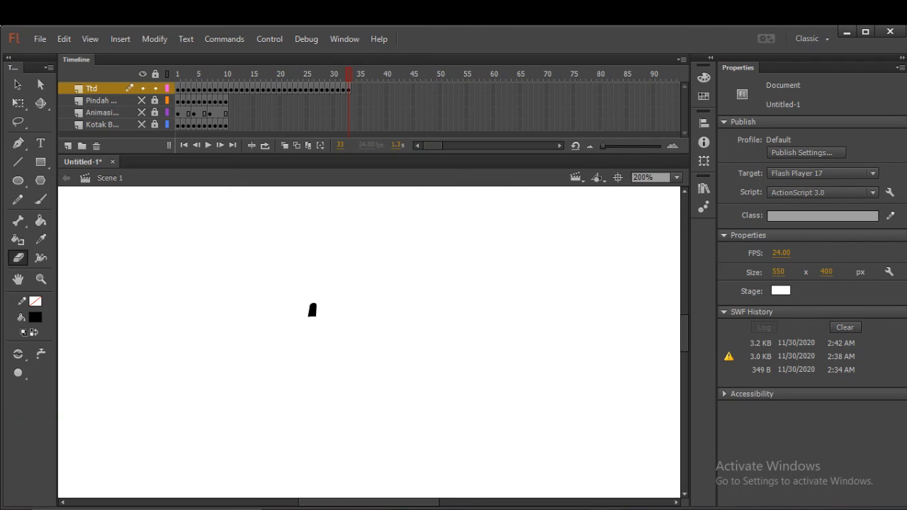
{"action": "left_click_drag", "start_coordinate": [312, 317], "coordinate": [313, 313]}
{"action": "right_click", "coordinate": [353, 88]}
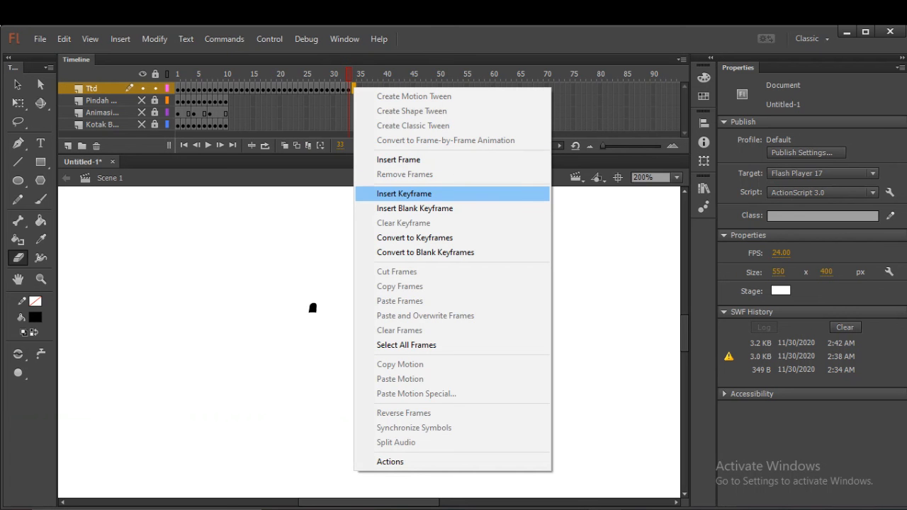
{"action": "left_click", "coordinate": [404, 193]}
{"action": "left_click", "coordinate": [312, 308]}
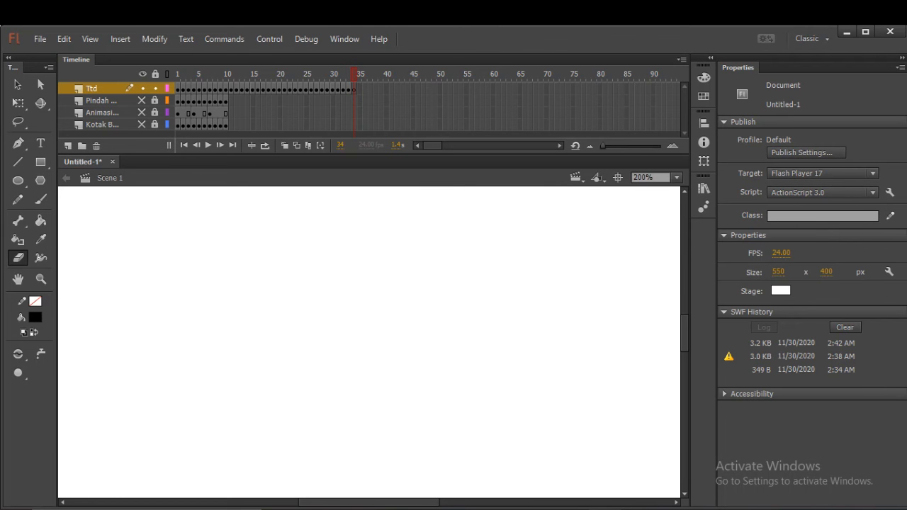
Return the playhead to frame 1 and preview the signature animation.
{"action": "left_click_drag", "start_coordinate": [353, 75], "coordinate": [177, 74]}
{"action": "key", "text": "Return"}
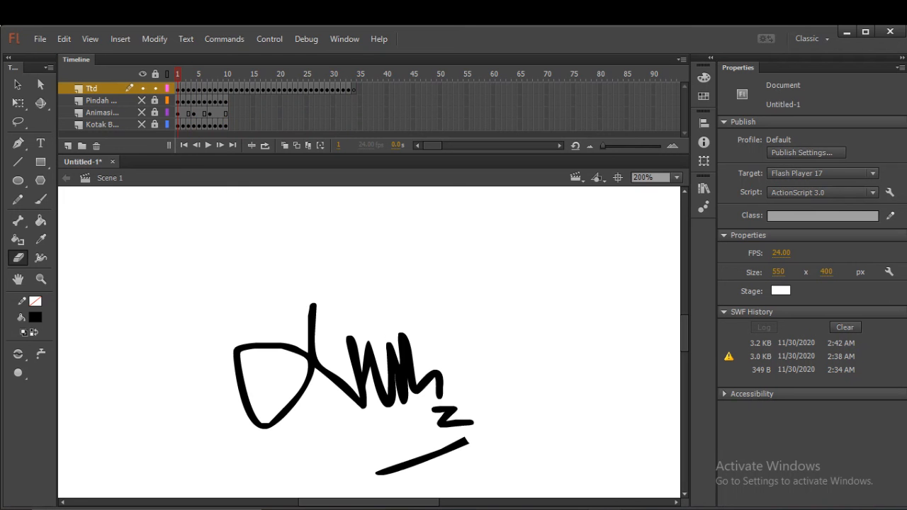
{"action": "key", "text": "ctrl+Return"}
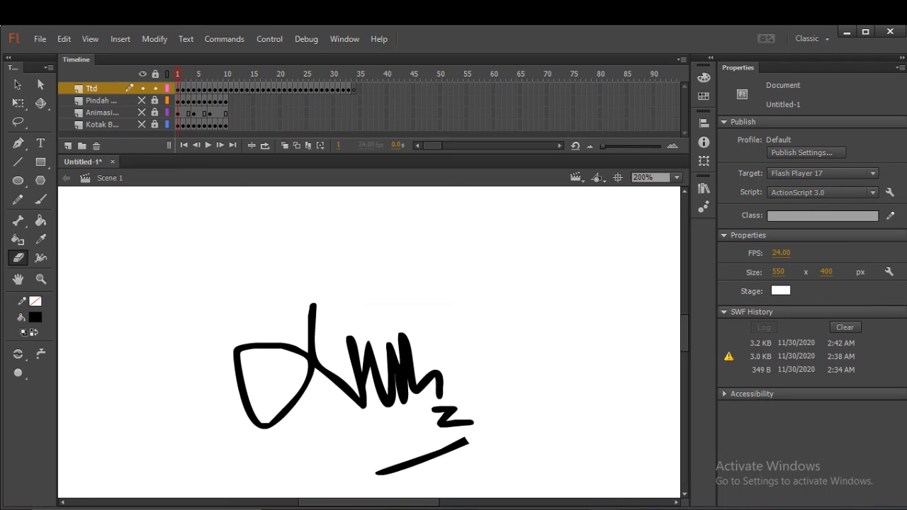
Reverse frames 1 to 34 of the Ttd layer and play the timeline to check the signature being written.
{"action": "left_click", "coordinate": [353, 89]}
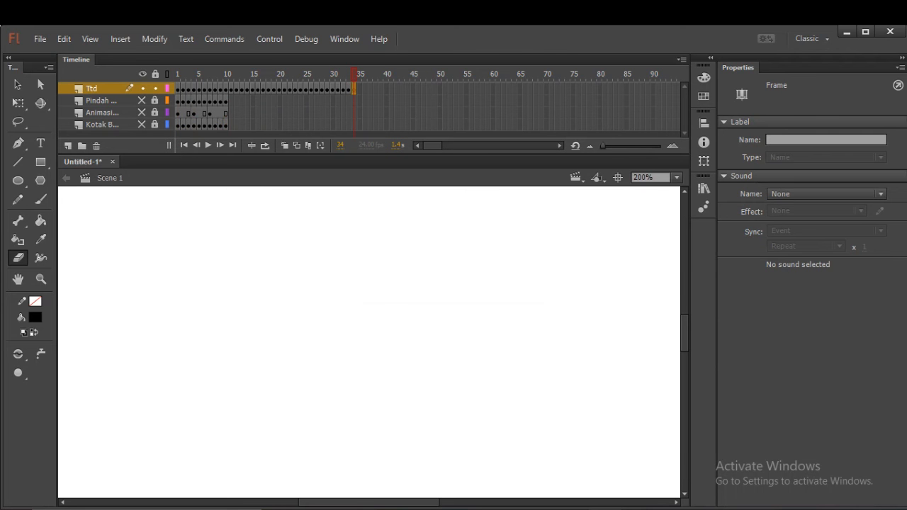
{"action": "left_click", "coordinate": [178, 89], "text": "shift"}
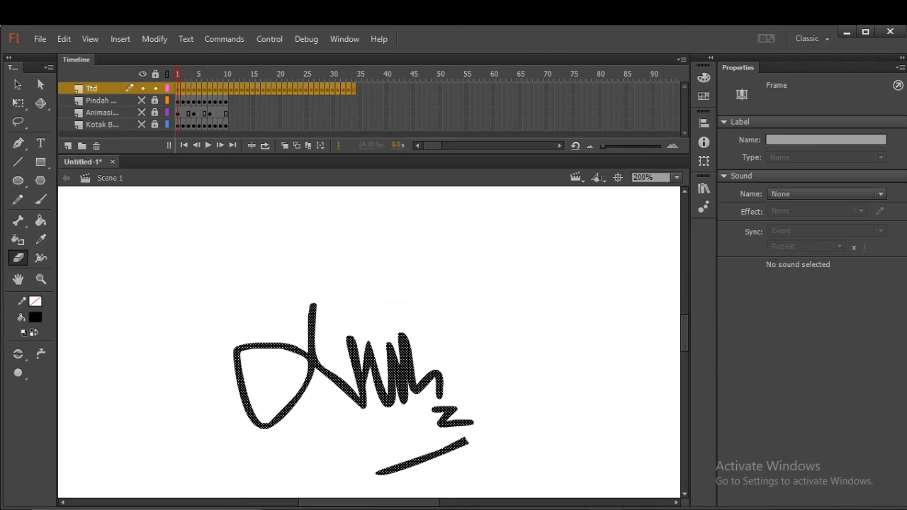
{"action": "right_click", "coordinate": [228, 90]}
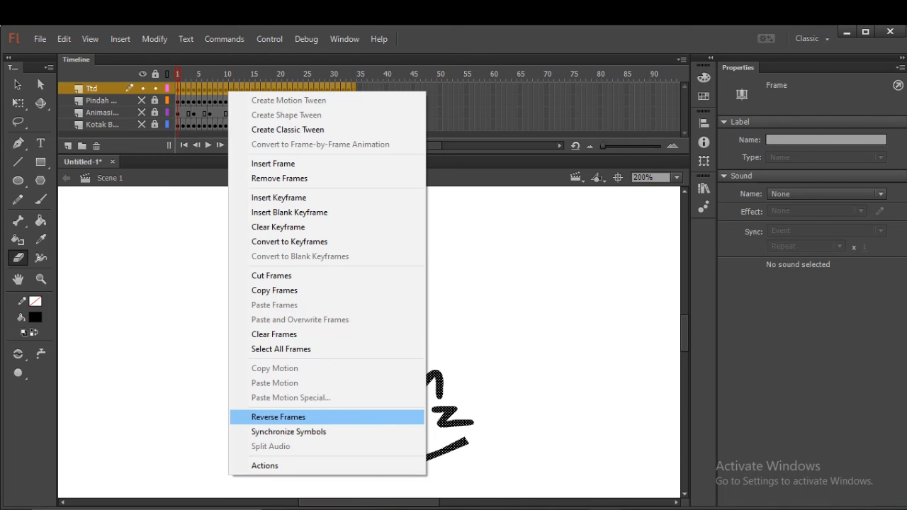
{"action": "left_click", "coordinate": [278, 416]}
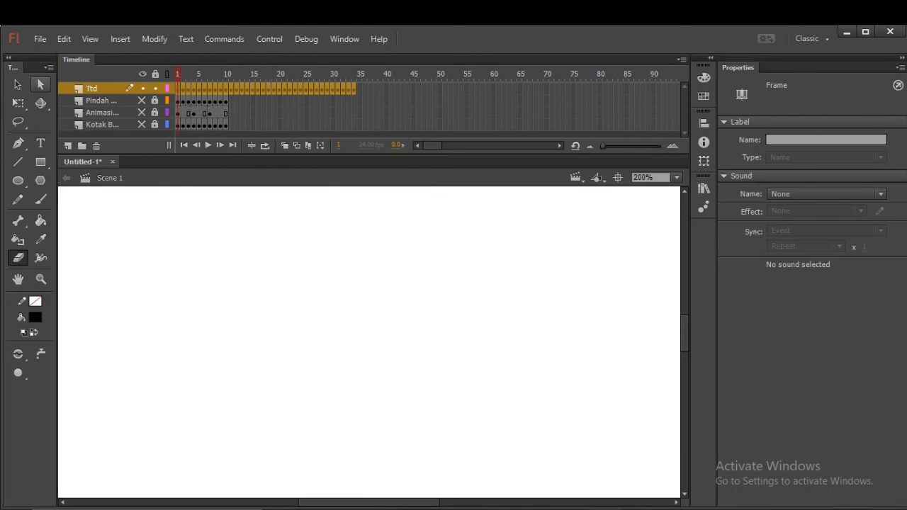
{"action": "left_click", "coordinate": [17, 84]}
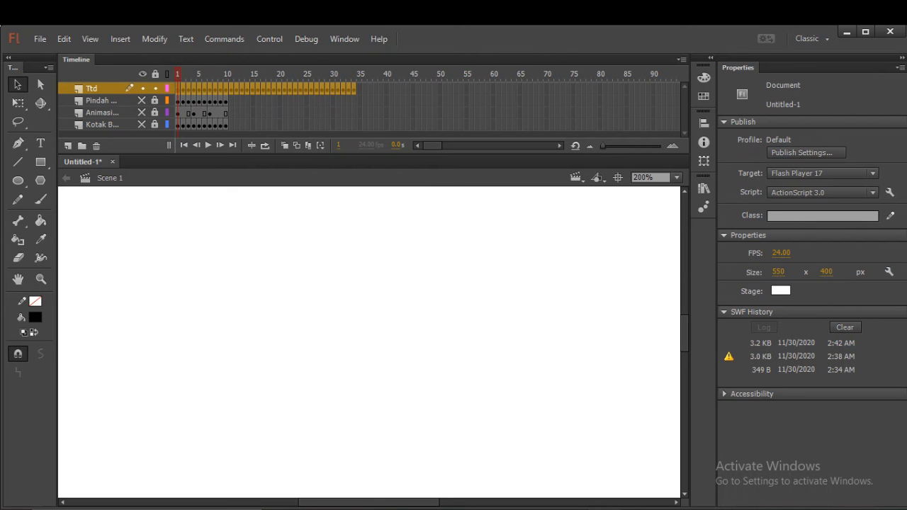
{"action": "key", "text": "Return"}
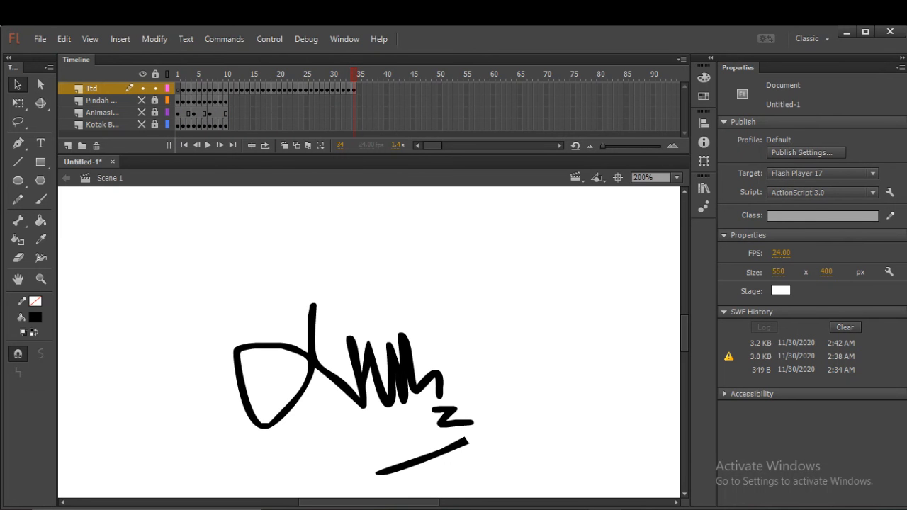
Make the three hidden layers below Ttd visible and test the complete movie.
{"action": "left_click", "coordinate": [143, 101]}
{"action": "left_click", "coordinate": [142, 112]}
{"action": "left_click", "coordinate": [142, 124]}
{"action": "key", "text": "ctrl+Return"}
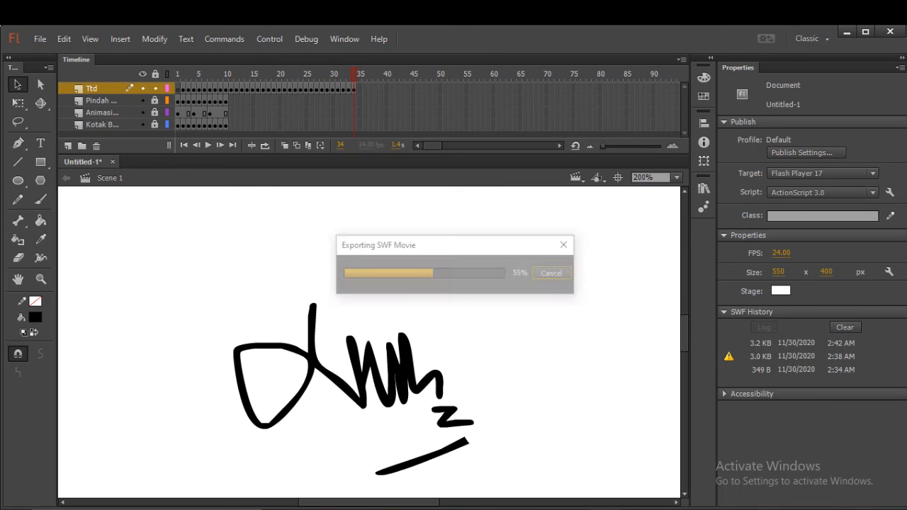
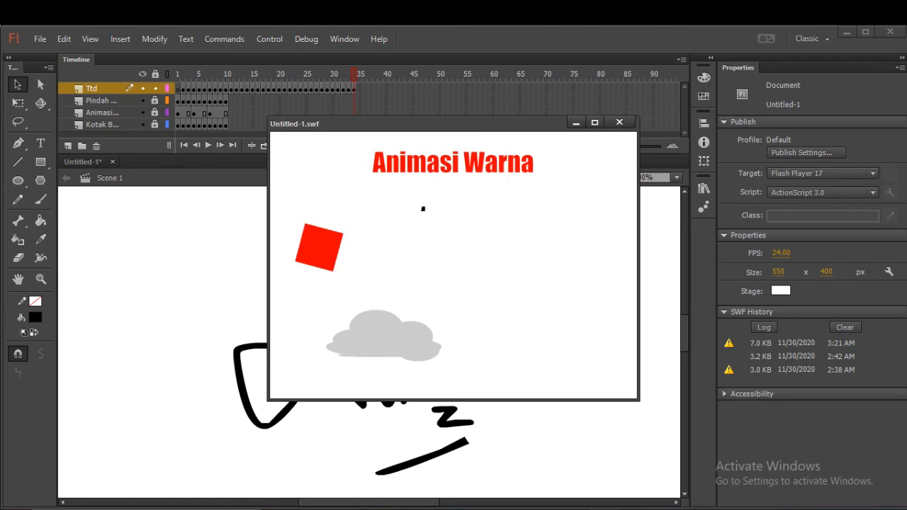
Close the movie preview, insert keyframes at frame 34 on the three layers below Ttd, and test the movie again.
{"action": "key", "text": "ctrl+w"}
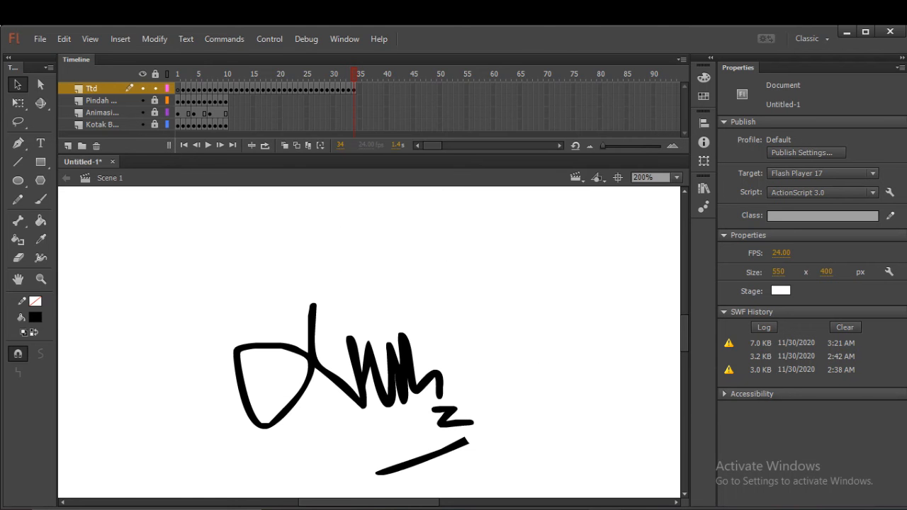
{"action": "left_click", "coordinate": [353, 101]}
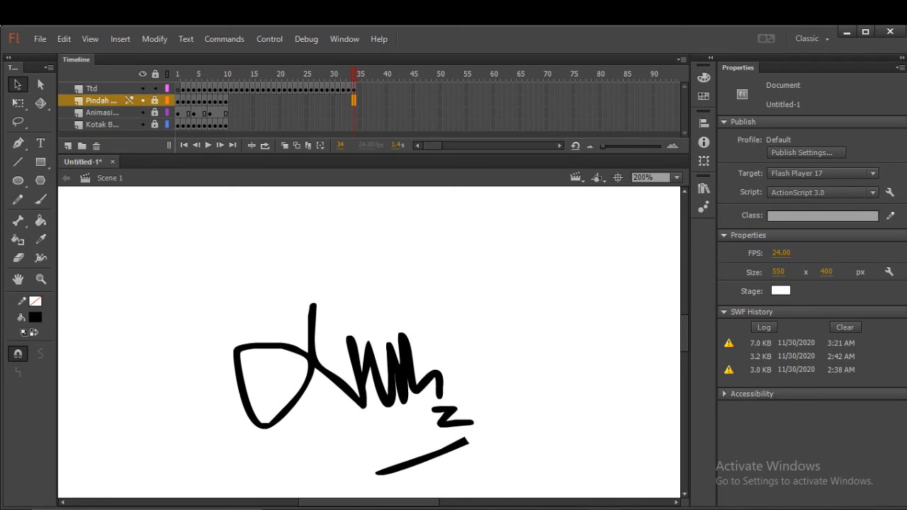
{"action": "left_click_drag", "start_coordinate": [353, 101], "coordinate": [353, 125]}
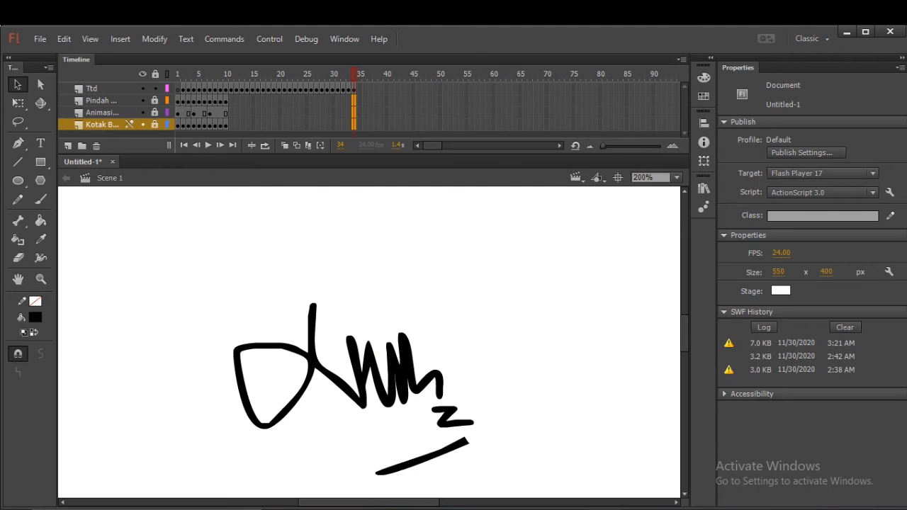
{"action": "right_click", "coordinate": [354, 125]}
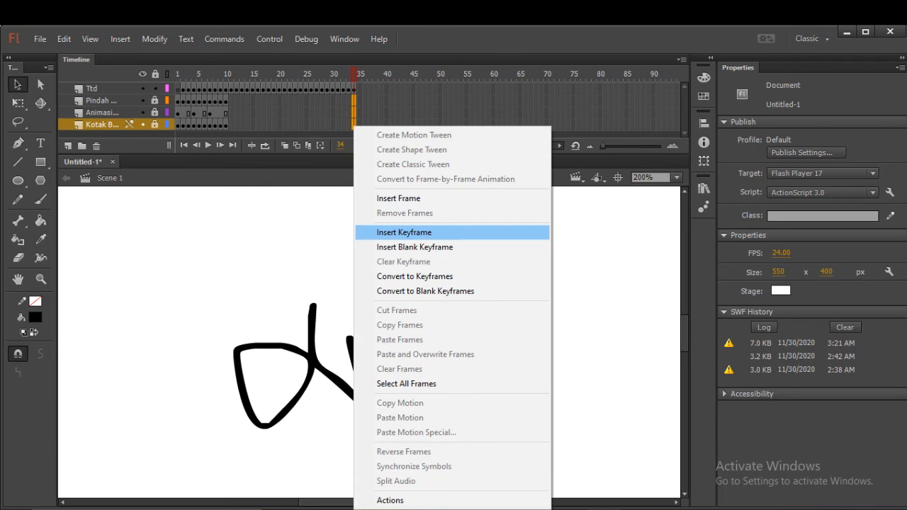
{"action": "left_click", "coordinate": [404, 232]}
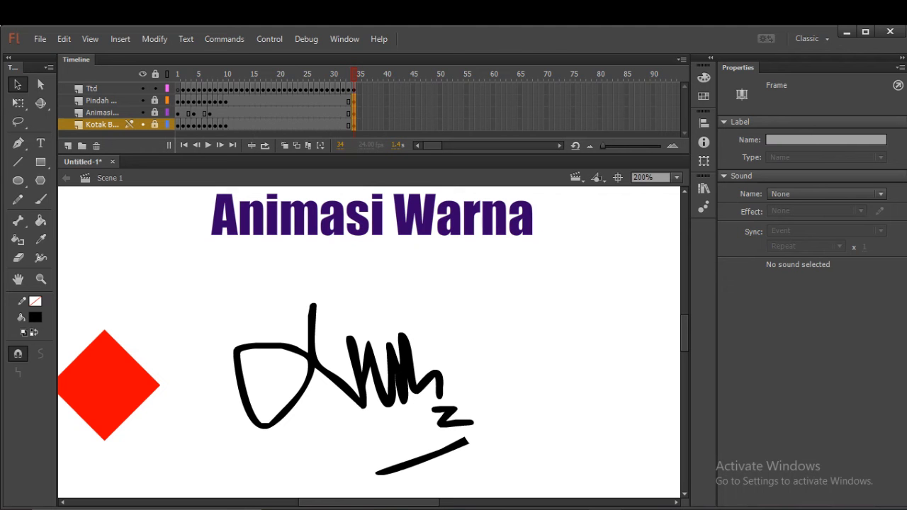
{"action": "key", "text": "ctrl+Return"}
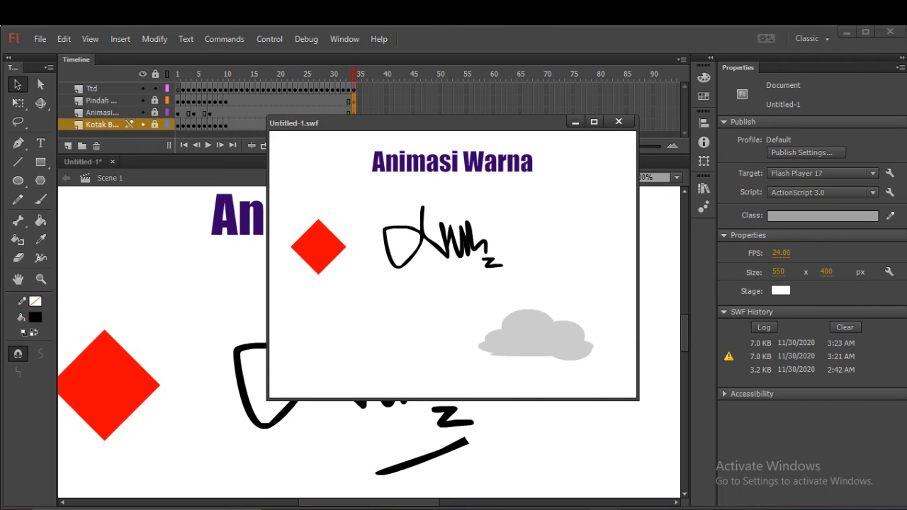